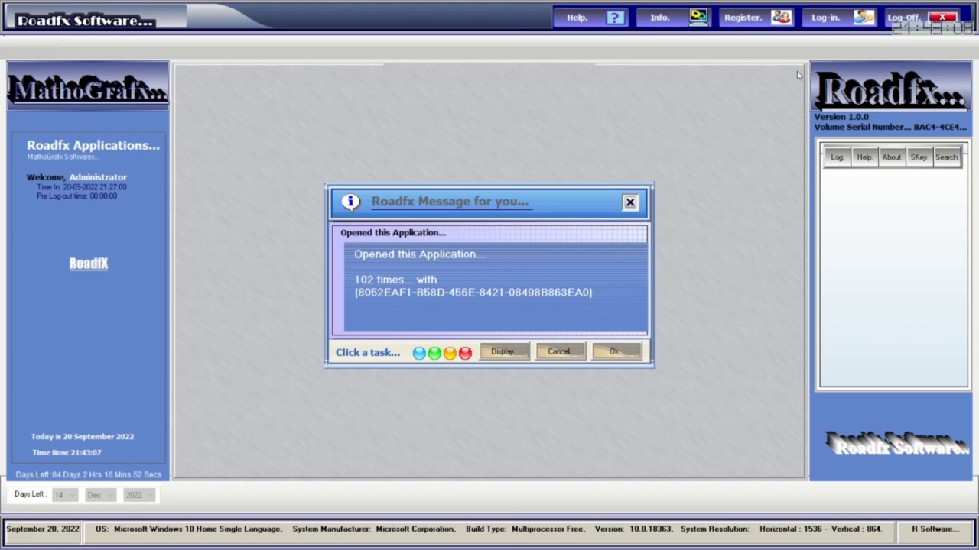
Dismiss the startup message and log in as Administrator with the account password
left_click(619, 353)
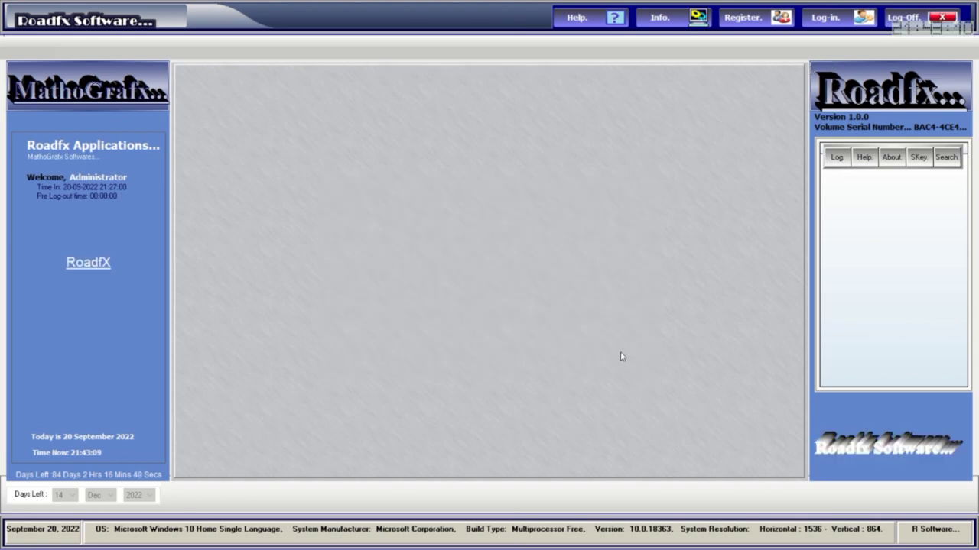
left_click(829, 22)
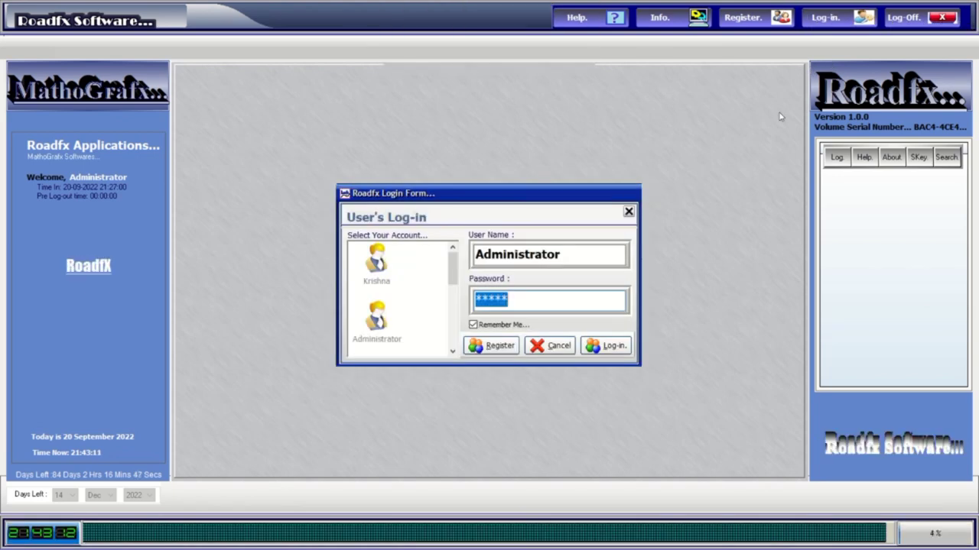
type("***")
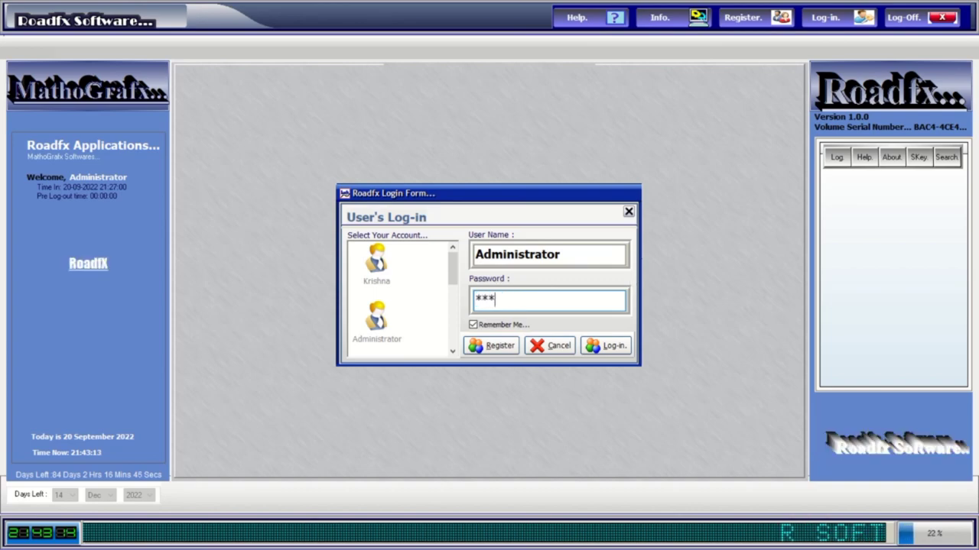
type("*")
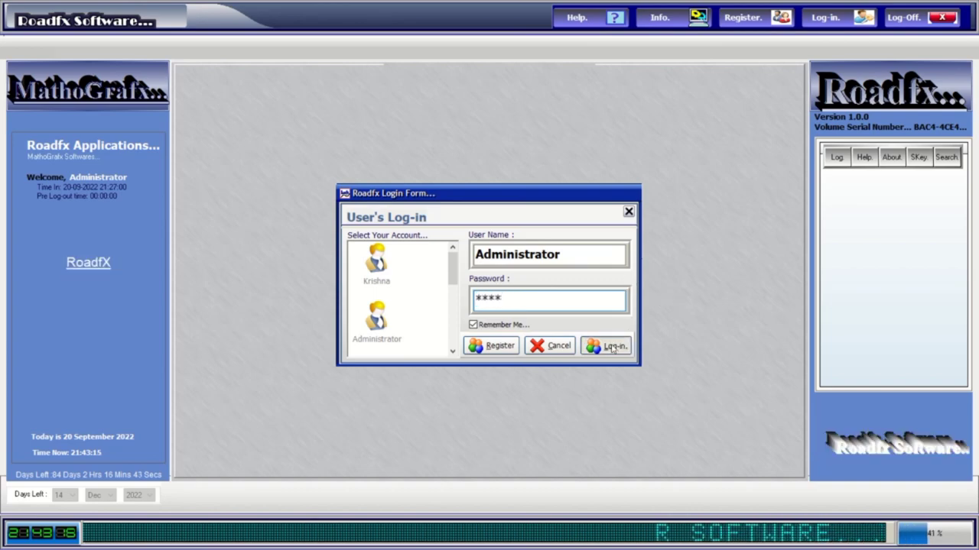
left_click(605, 345)
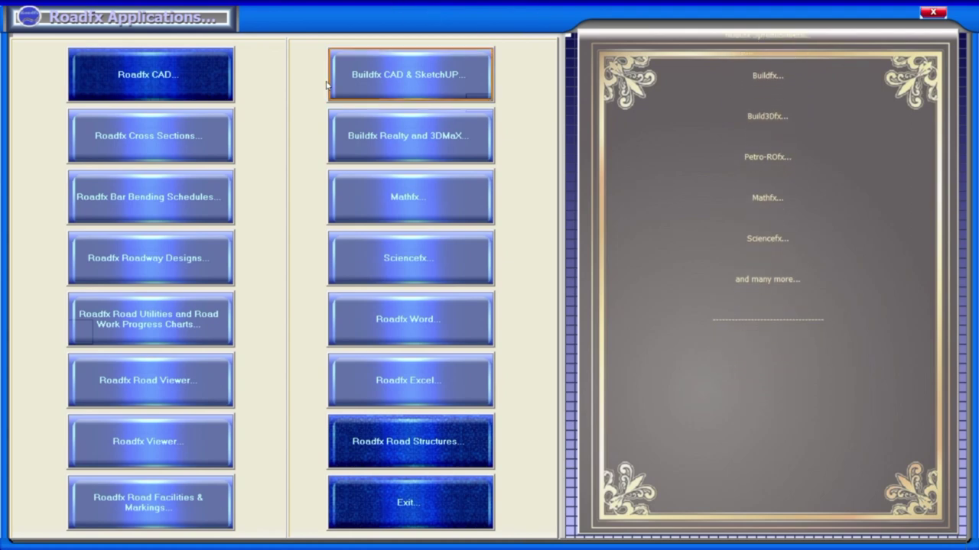
Launch the Buildfx Realty and 3DMaX module from the Roadfx Applications launcher
left_click(390, 128)
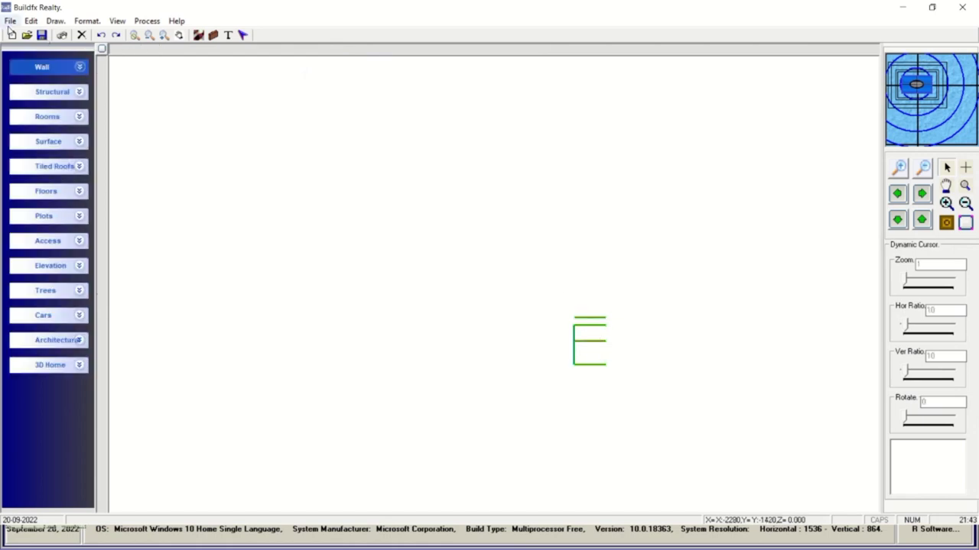
Open the PLAN013.BML floor plan and zoom out twice to show the whole site and road
left_click(10, 21)
left_click(28, 49)
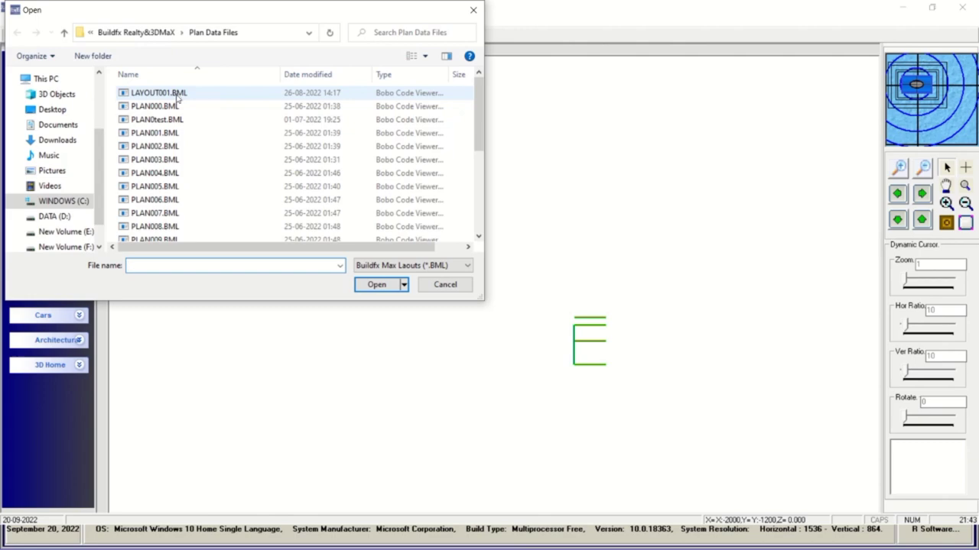
scroll(182, 153, "down", 2)
scroll(184, 214, "down", 2)
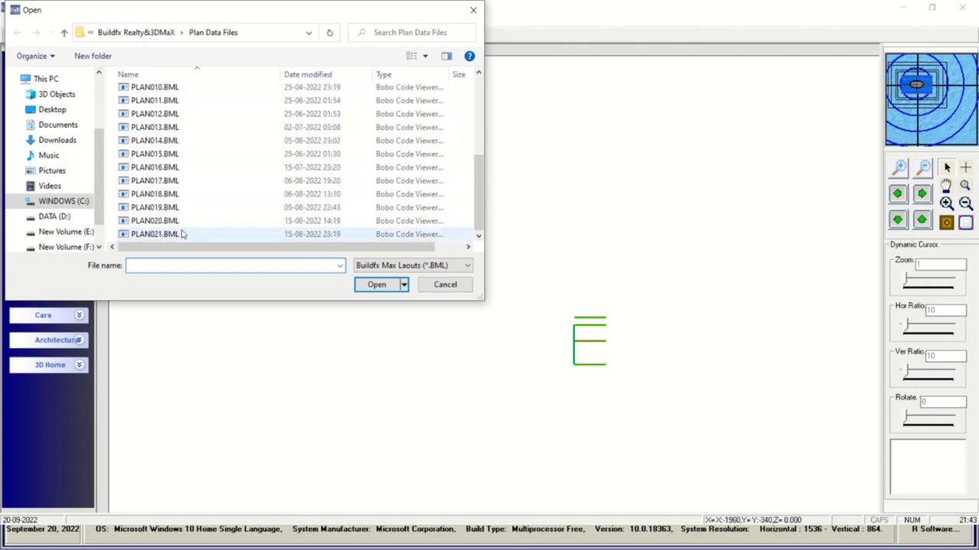
left_click(172, 129)
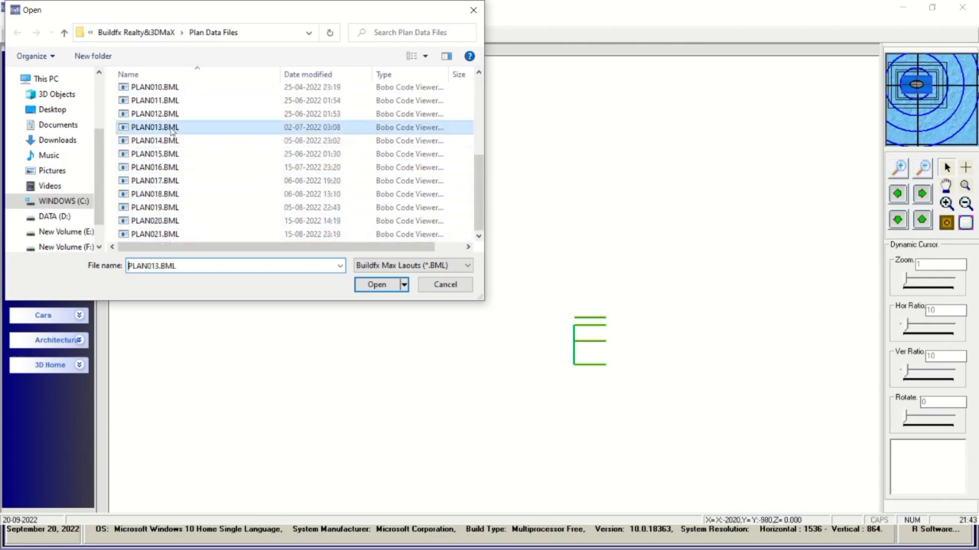
double_click(172, 130)
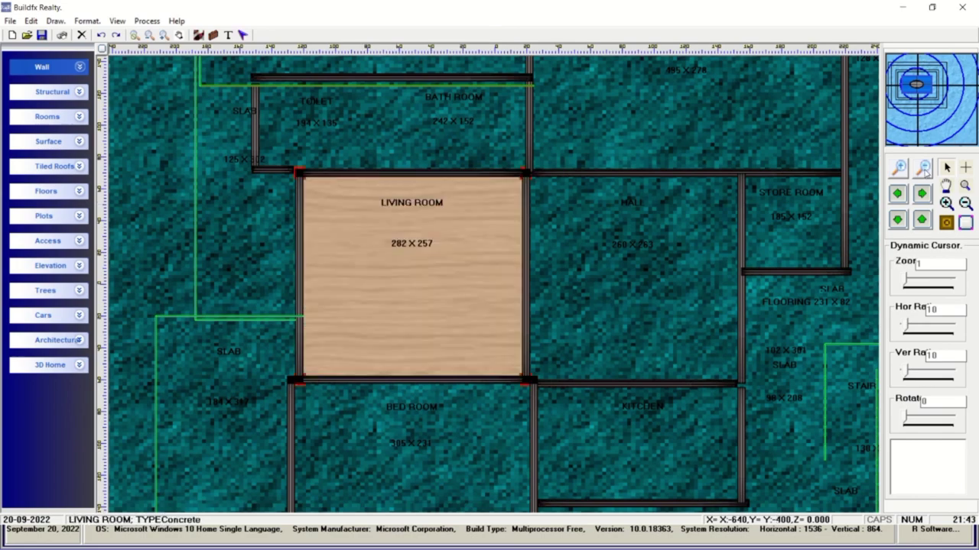
left_click(899, 168)
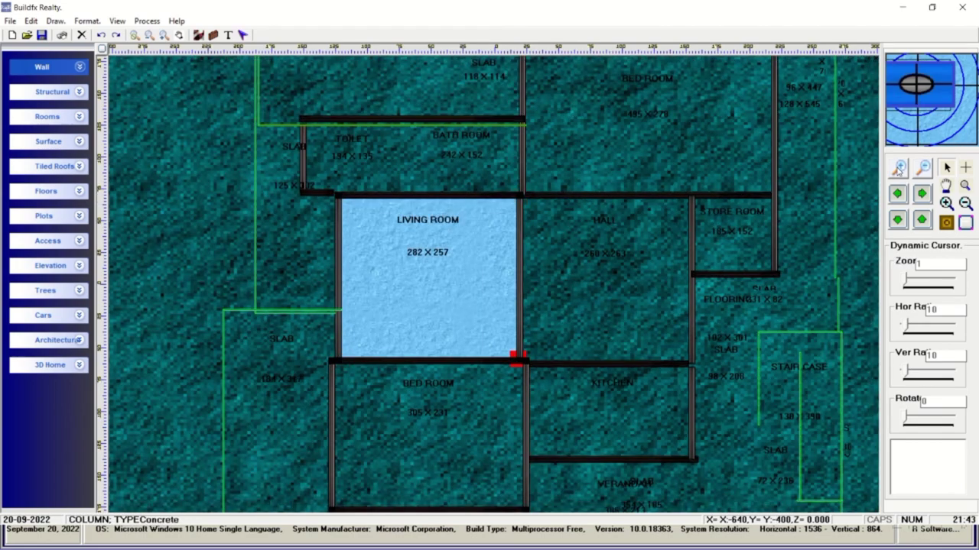
left_click(898, 169)
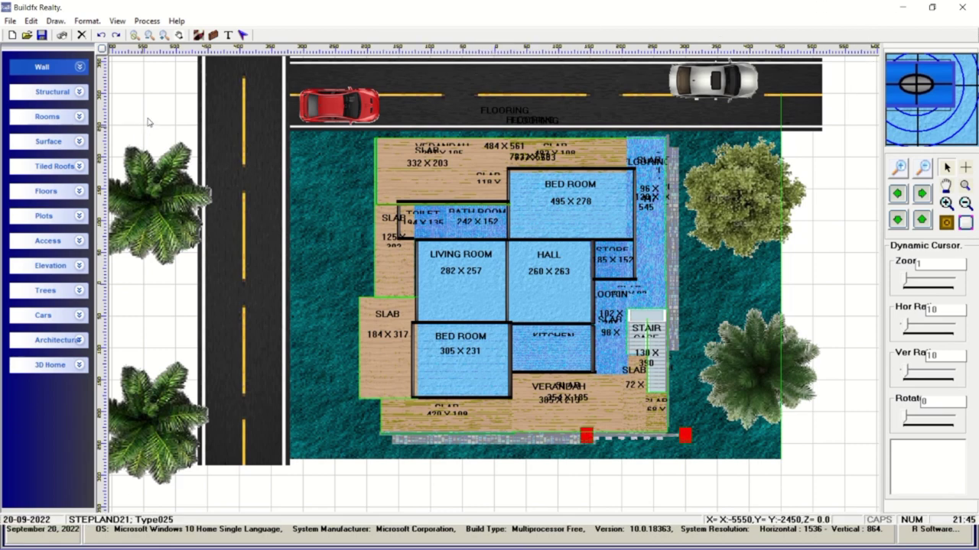
Expand the Wall panel, open then collapse Structural, and expand the 3D Home tools
left_click(80, 68)
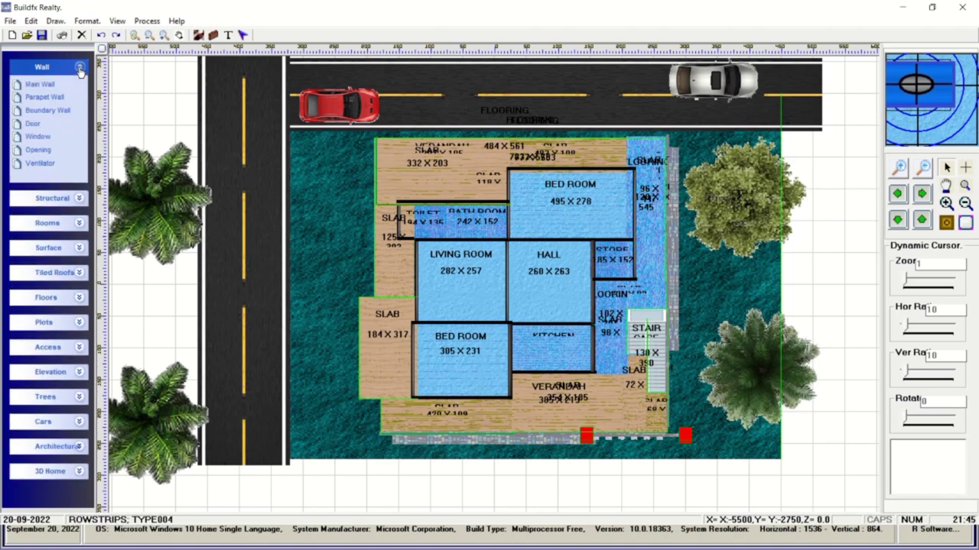
left_click(79, 199)
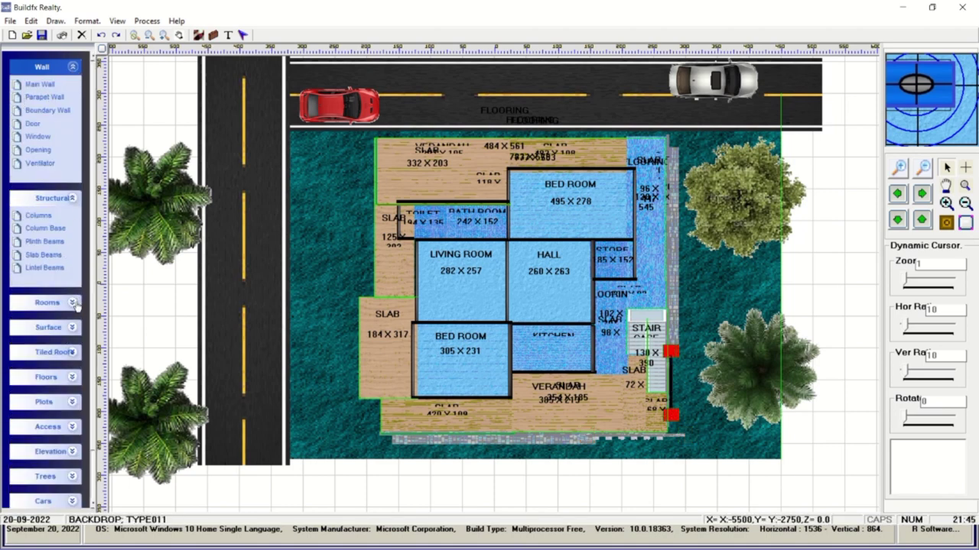
scroll(76, 119, "down", 2)
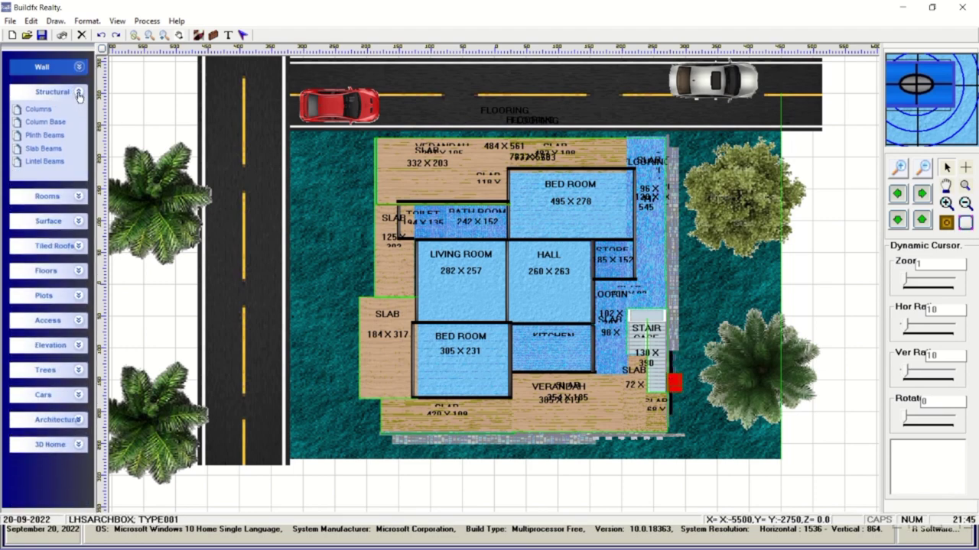
left_click(78, 93)
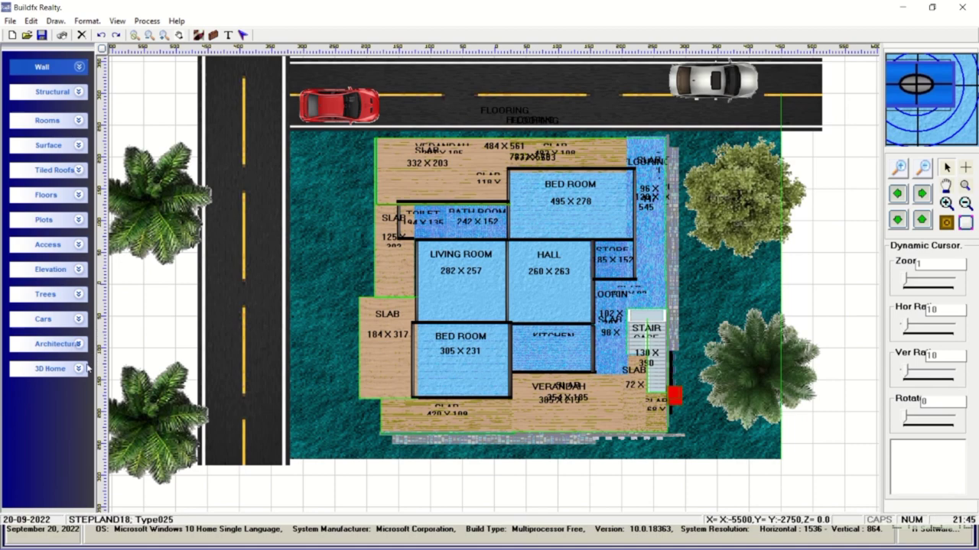
left_click(79, 370)
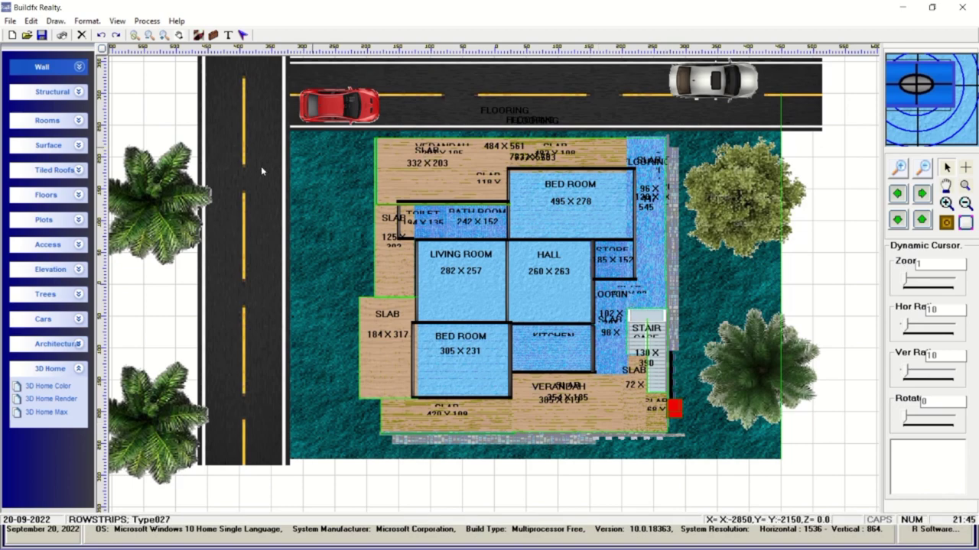
scroll(103, 245, "up", 3)
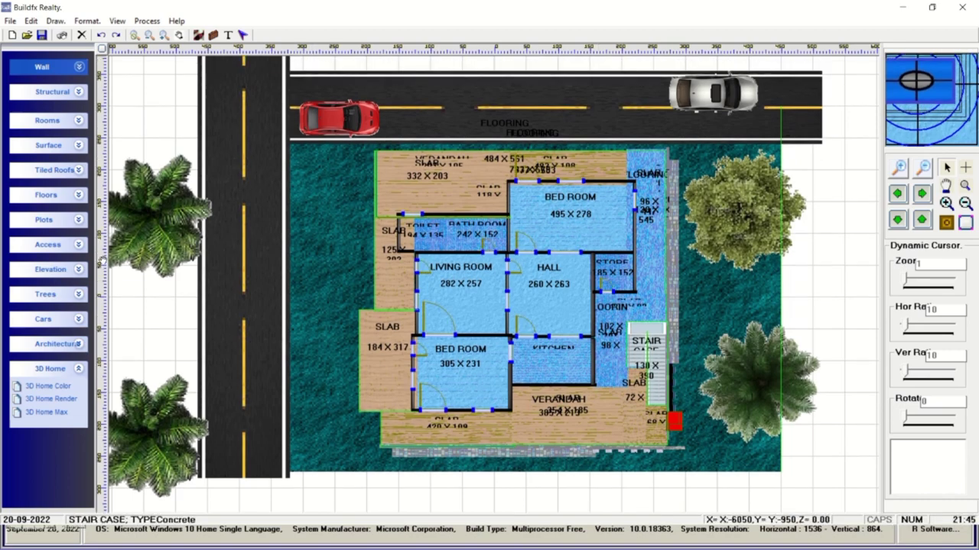
scroll(105, 229, "down", 2)
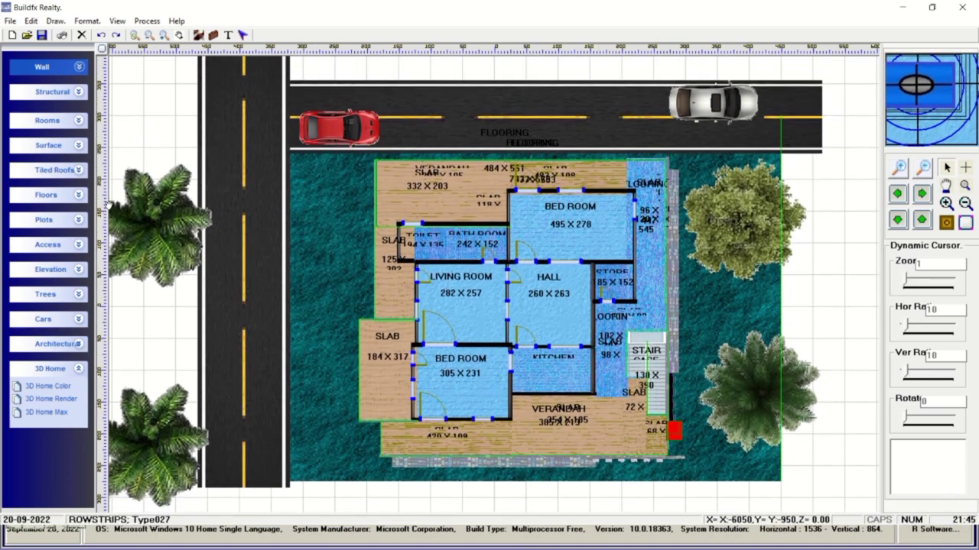
scroll(108, 208, "down", 2)
scroll(161, 257, "down", 1)
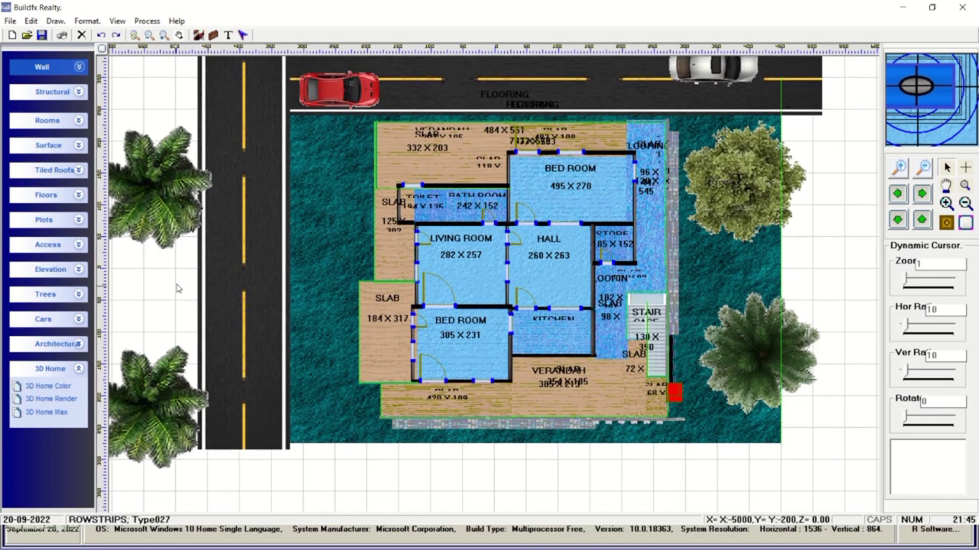
scroll(177, 289, "up", 3)
right_click(176, 282)
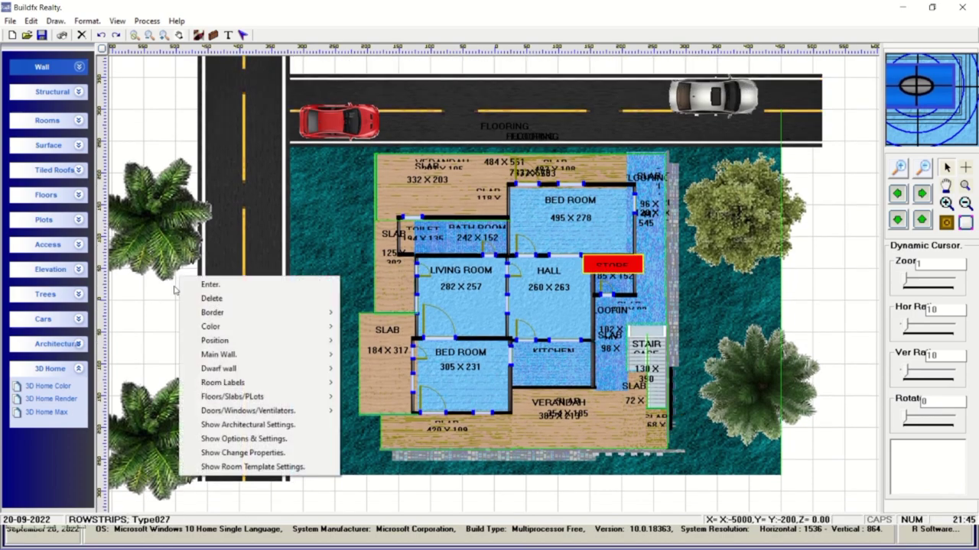
left_click(262, 467)
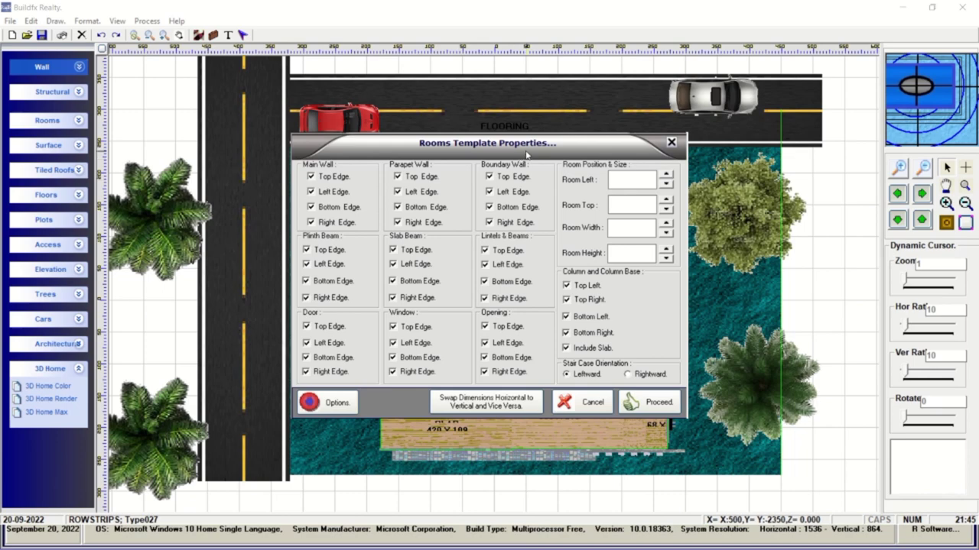
left_click_drag(526, 155, 536, 143)
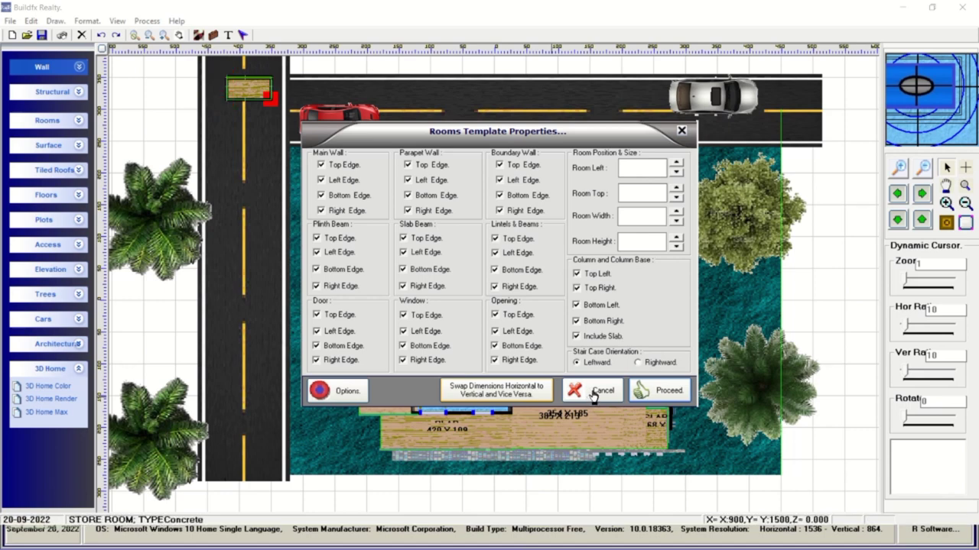
left_click(593, 392)
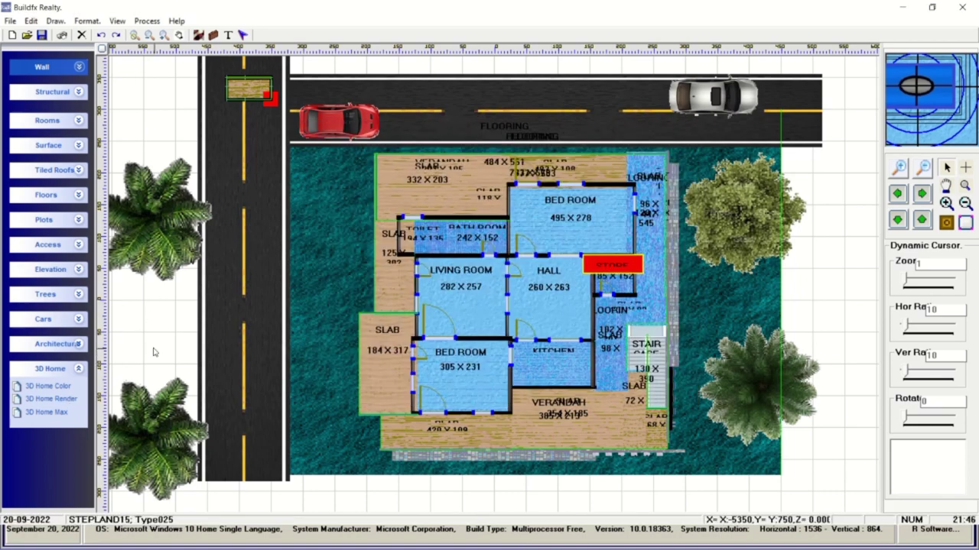
Open Change Properties and step through the first Main Wall records to the bedroom's left wall
right_click(153, 351)
left_click(172, 326)
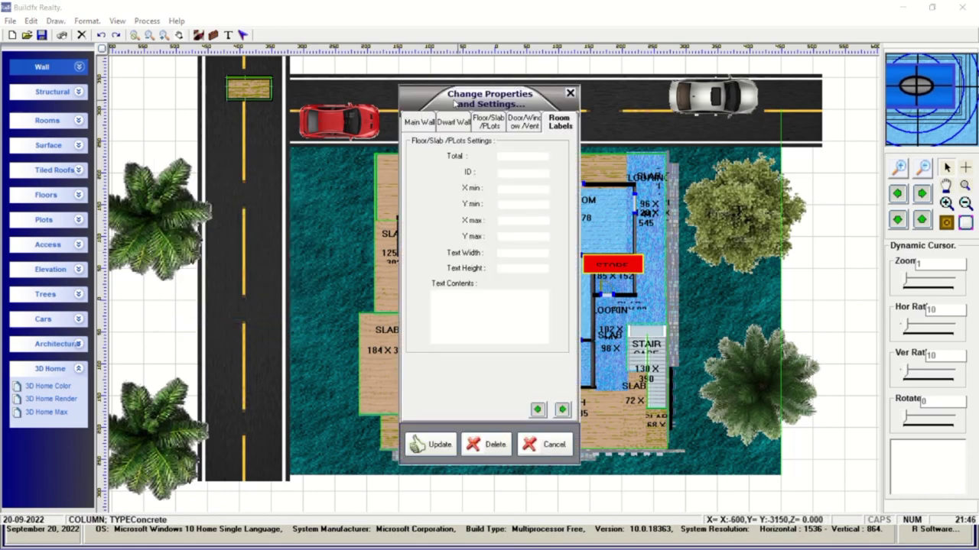
left_click_drag(431, 97, 680, 113)
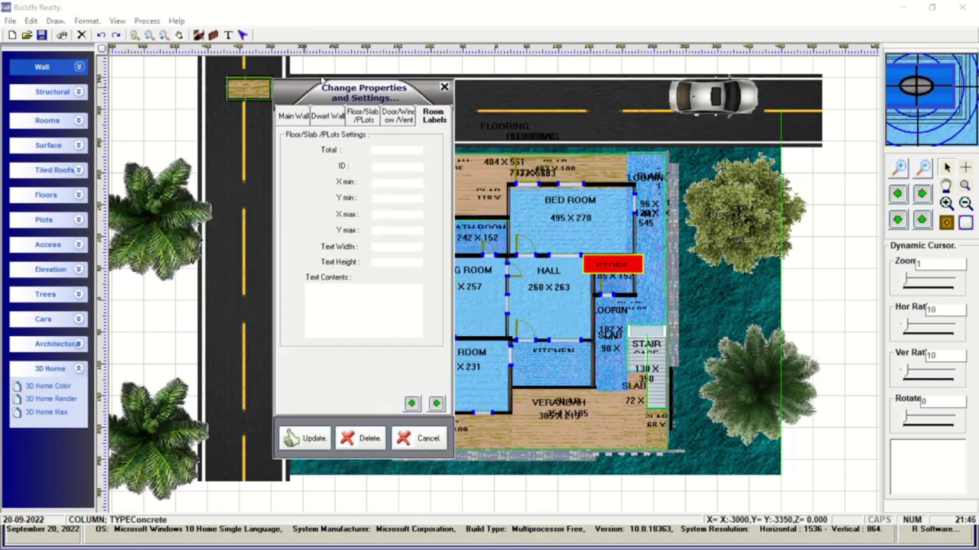
left_click(669, 134)
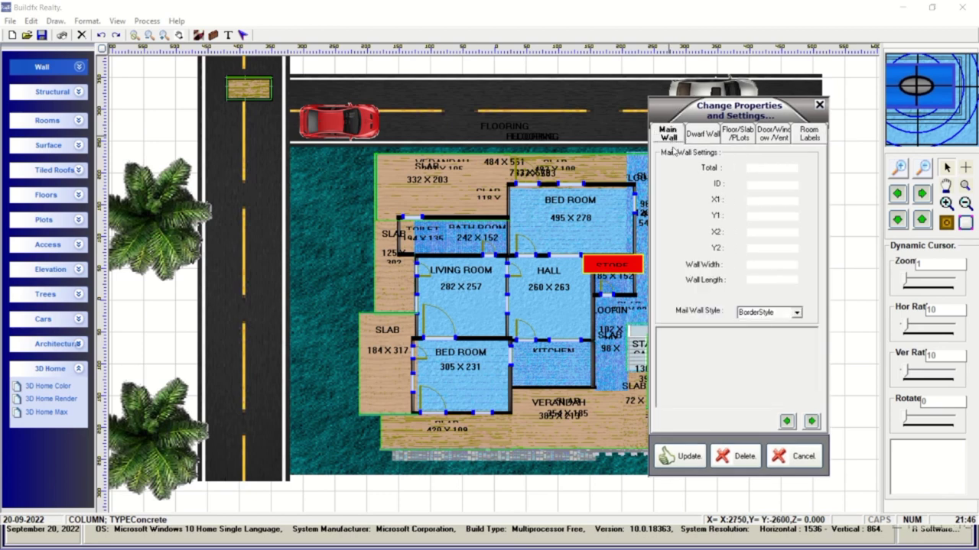
left_click(812, 421)
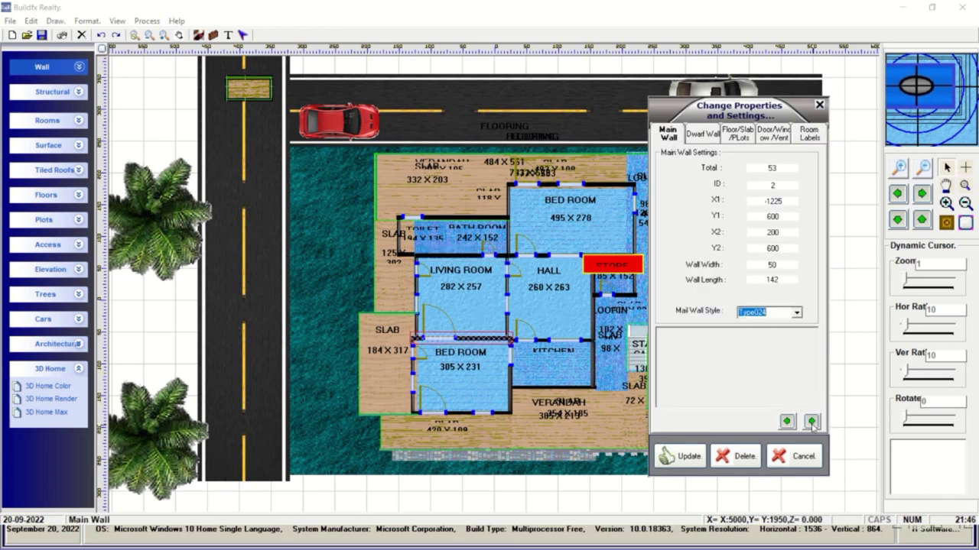
left_click(812, 421)
left_click(812, 421)
left_click(812, 422)
left_click(812, 421)
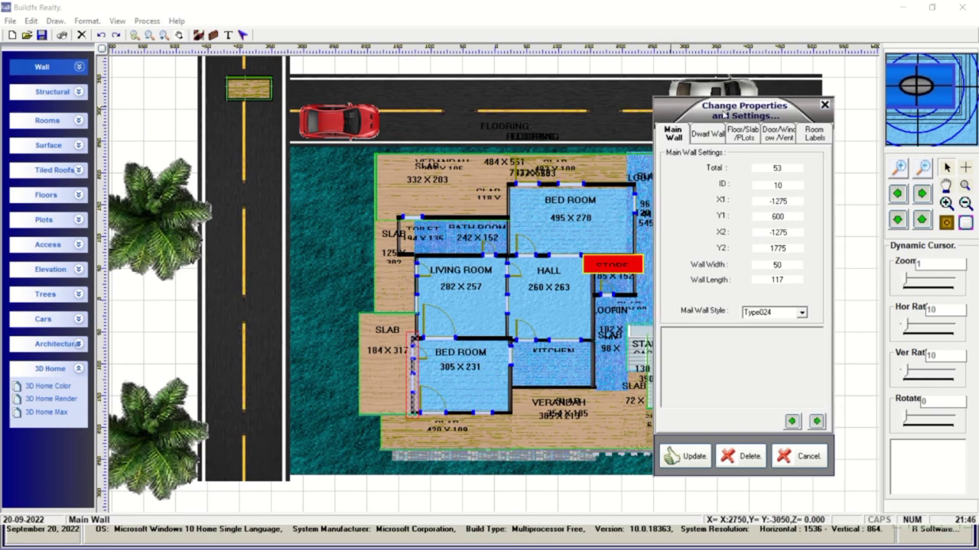
Continue through the remaining Main Wall records toward the bath wall
left_click_drag(728, 111, 827, 116)
left_click(911, 426)
left_click(910, 425)
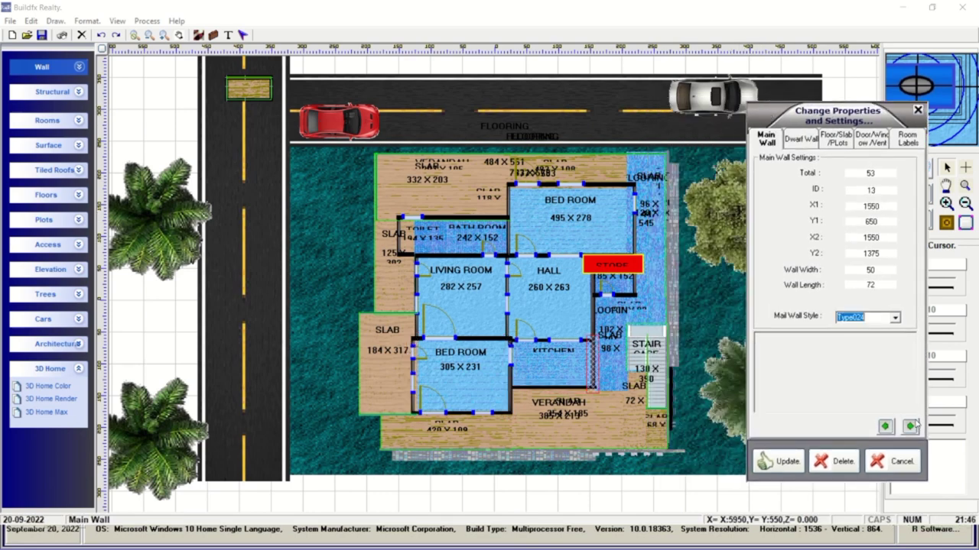
left_click(910, 426)
left_click(910, 426)
left_click(910, 426)
left_click(911, 426)
left_click(911, 425)
left_click(911, 425)
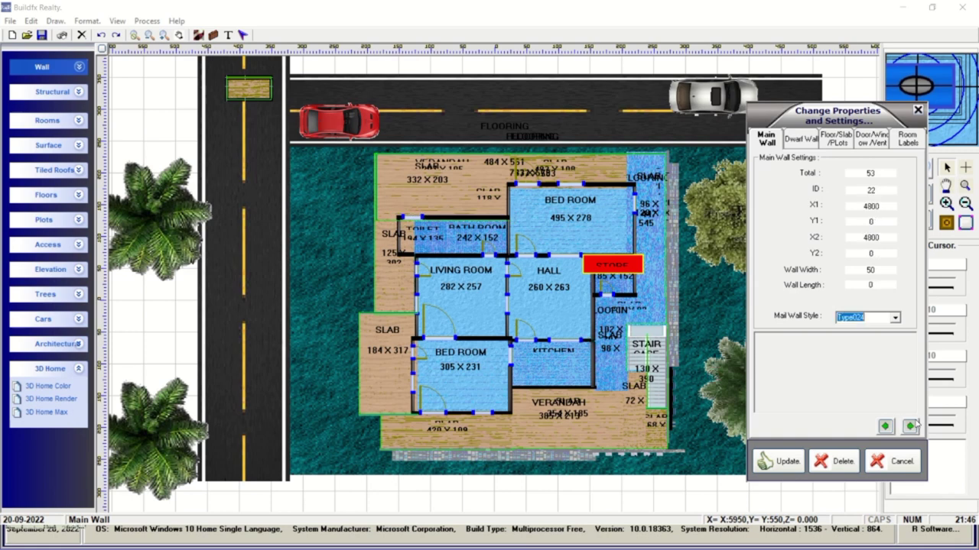
left_click(911, 426)
left_click(910, 426)
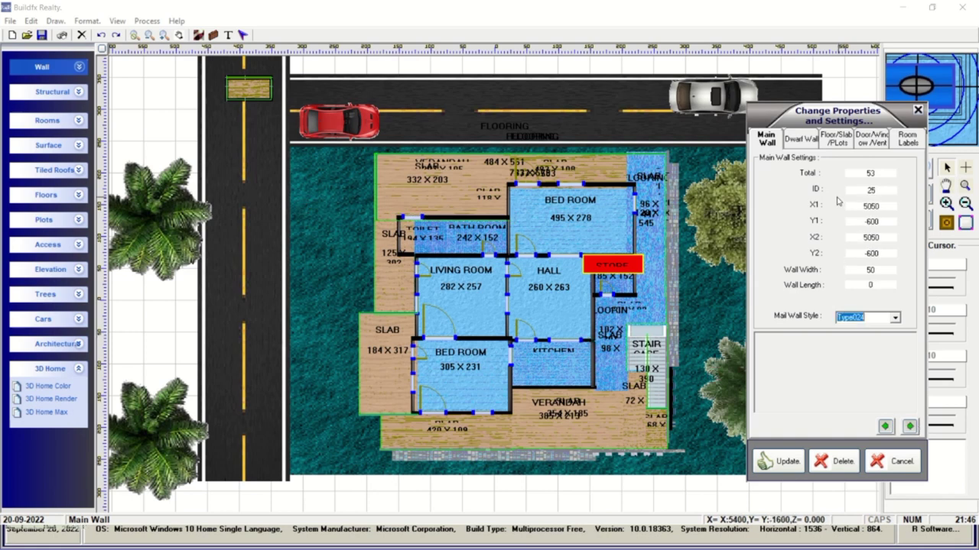
Review the Dwarf Wall records, then step through the Floor/Slab/Plots slabs and columns
left_click(803, 145)
left_click(909, 426)
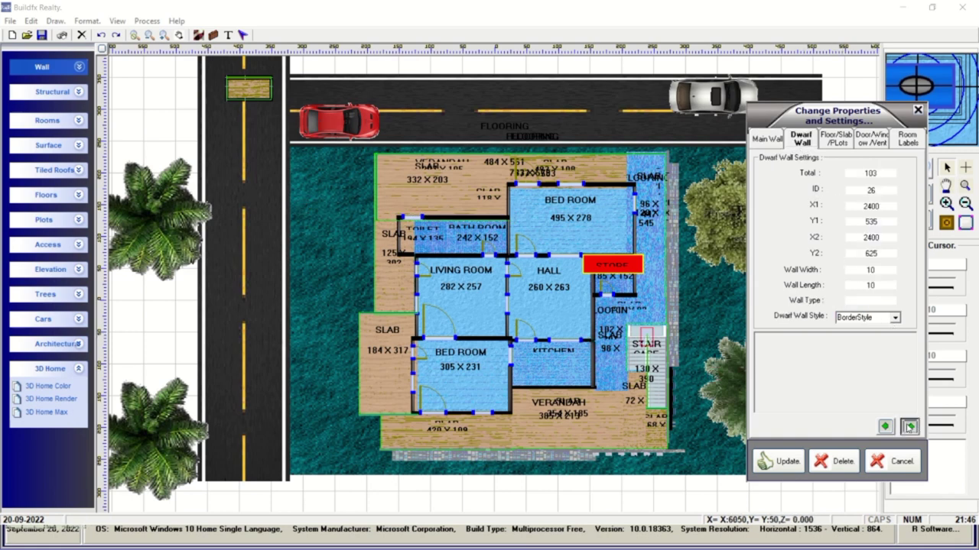
left_click(909, 426)
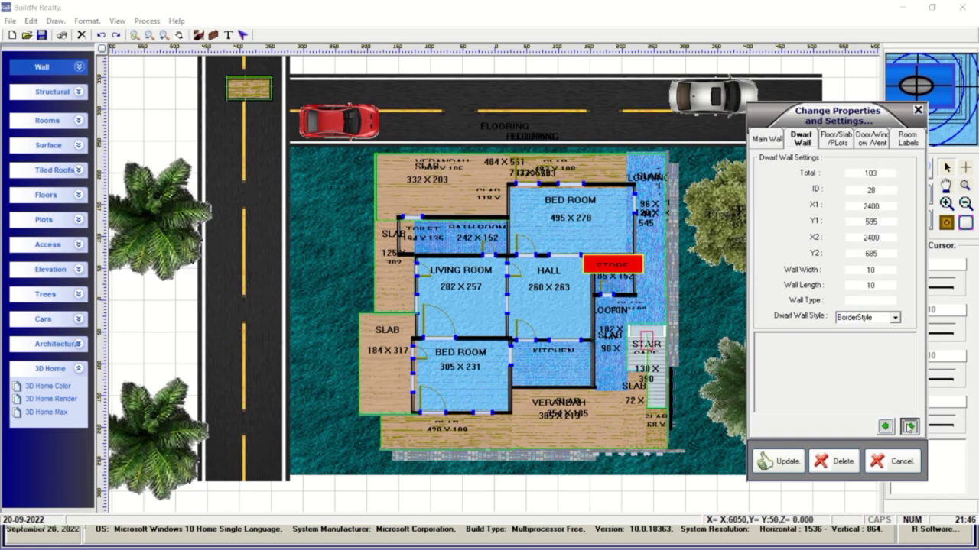
left_click(838, 139)
left_click(909, 426)
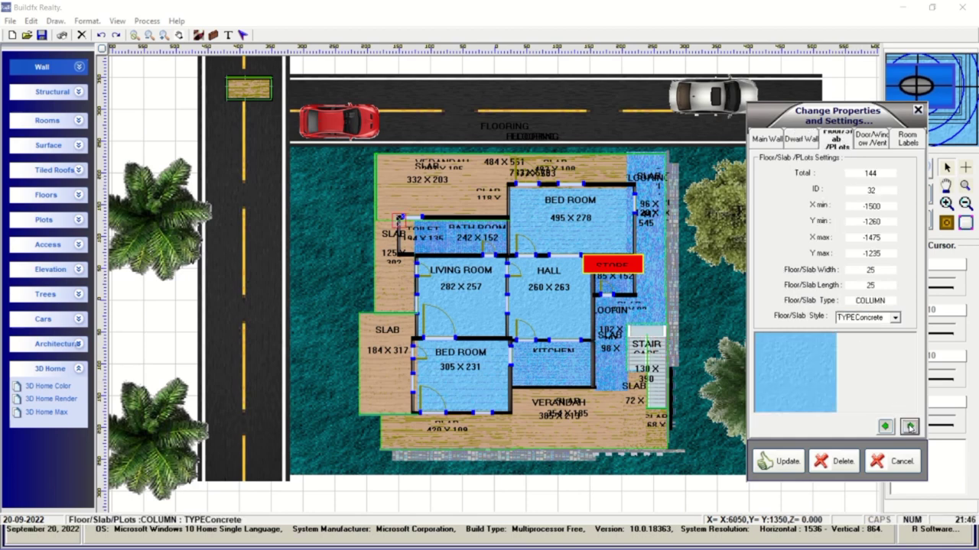
left_click(909, 426)
left_click(909, 426)
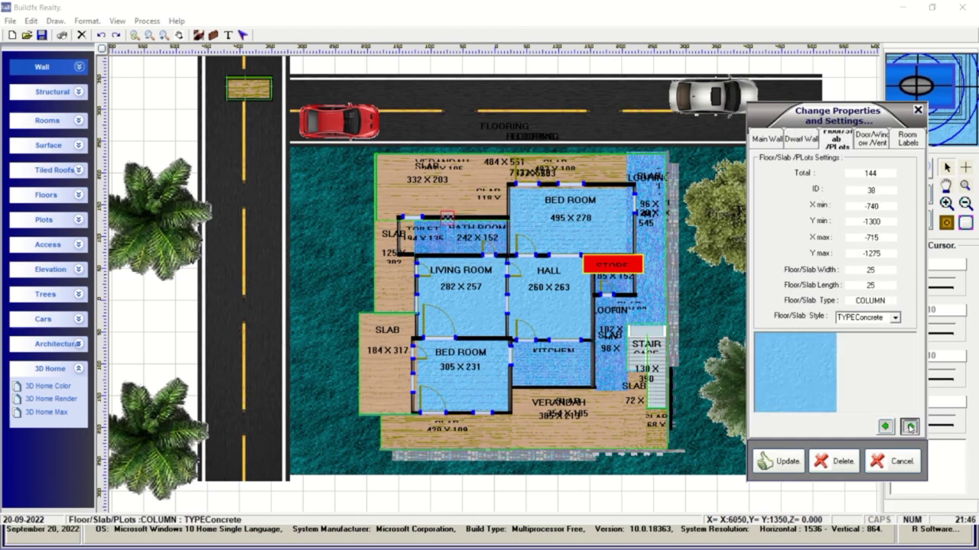
left_click(909, 426)
left_click(909, 426)
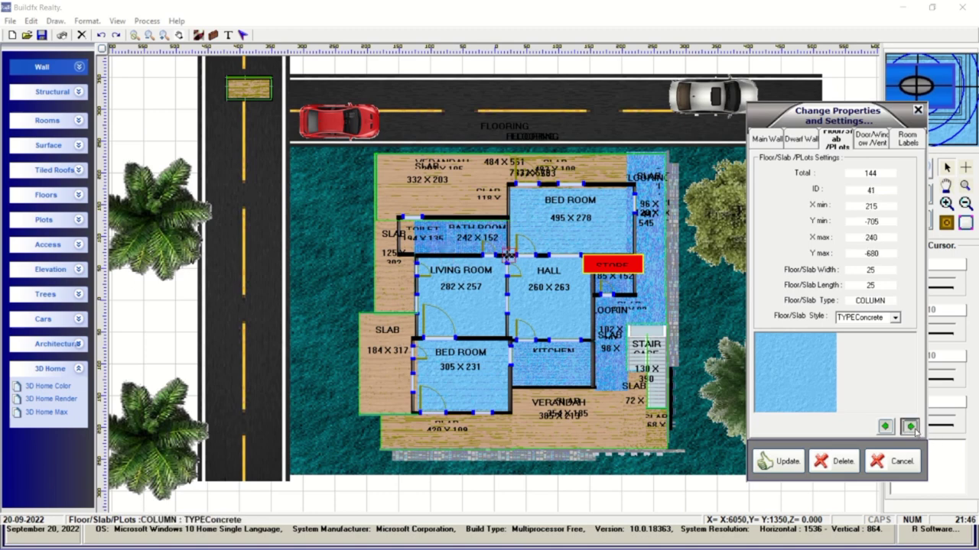
left_click(909, 426)
left_click(909, 426)
left_click(909, 426)
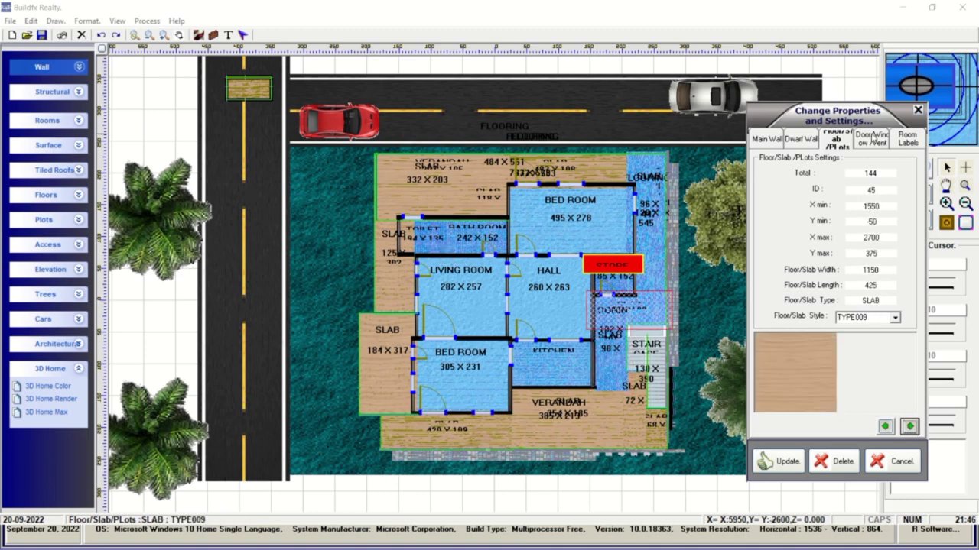
Step through the Door/Window/Vent records
left_click(872, 139)
left_click(910, 426)
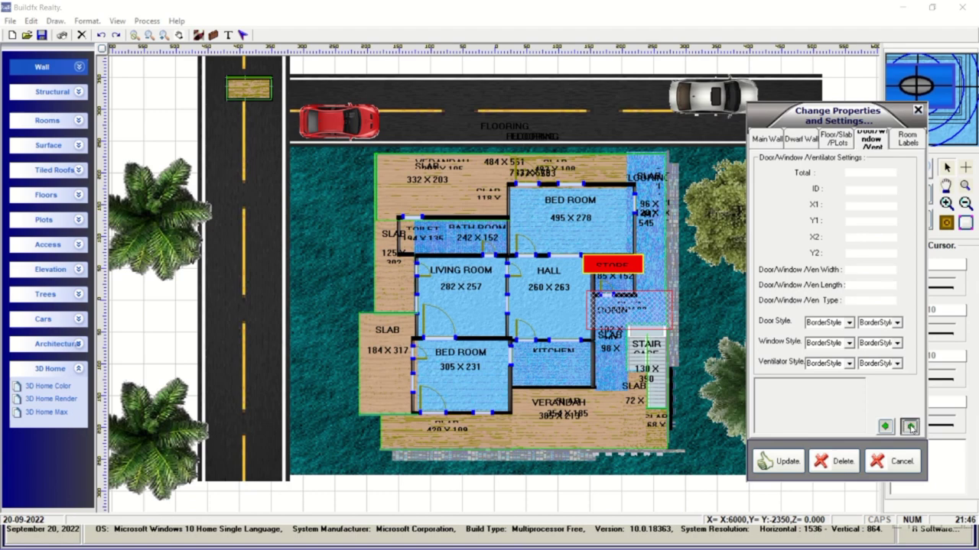
left_click(909, 426)
left_click(910, 426)
left_click(909, 426)
left_click(909, 426)
left_click(909, 426)
left_click(909, 426)
left_click(909, 426)
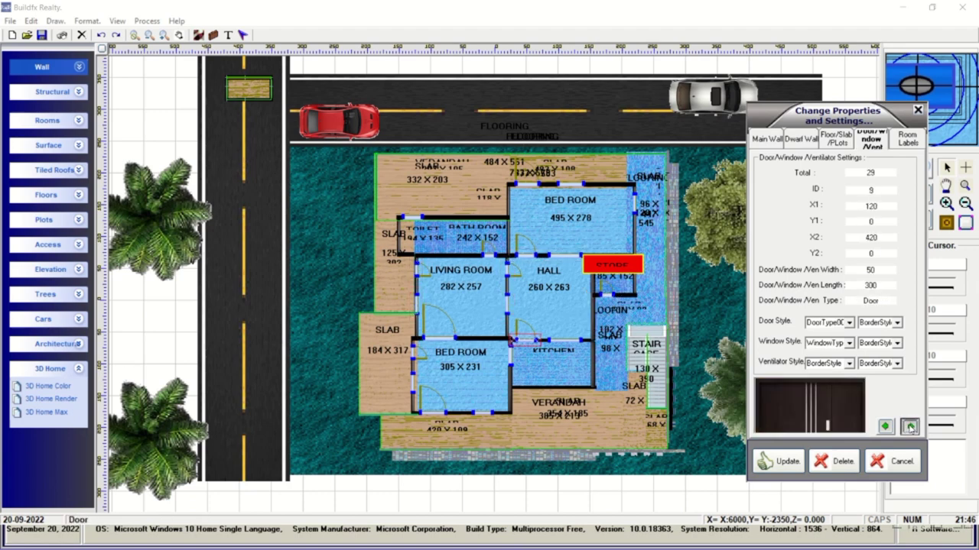
left_click(909, 426)
left_click(909, 426)
Step through the Room Labels past BATH ROOM and FLOORING, then close Change Properties
left_click(910, 139)
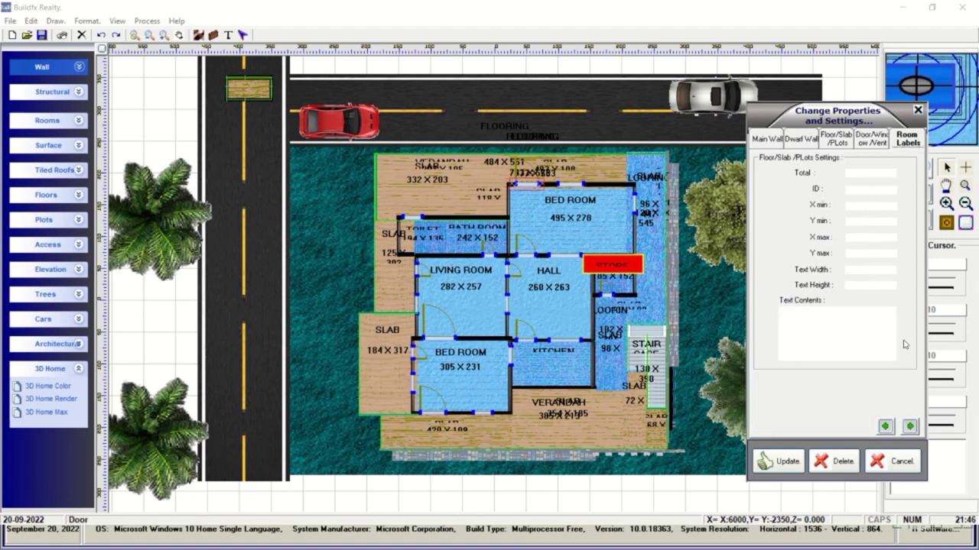
left_click(909, 426)
left_click(909, 426)
left_click(909, 425)
left_click(909, 426)
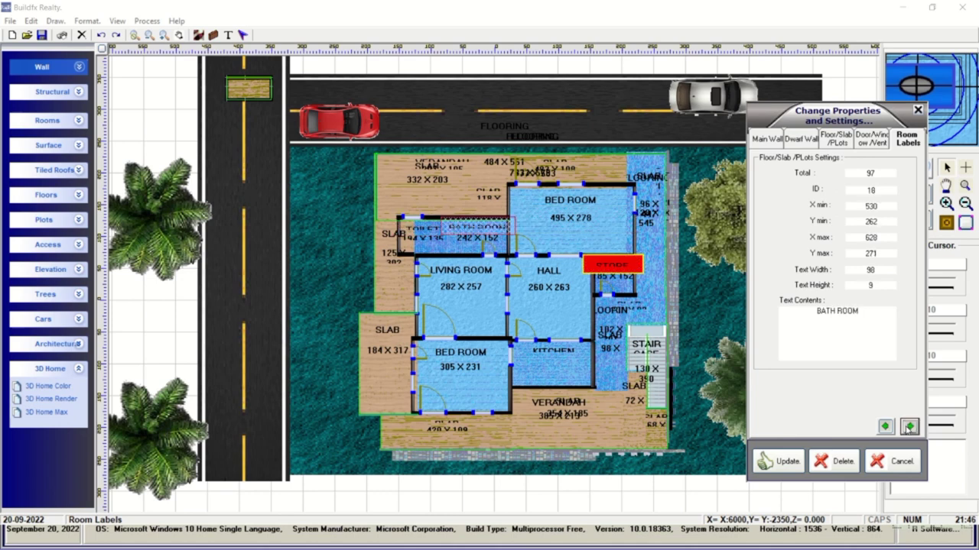
left_click(909, 426)
left_click(909, 426)
left_click(892, 461)
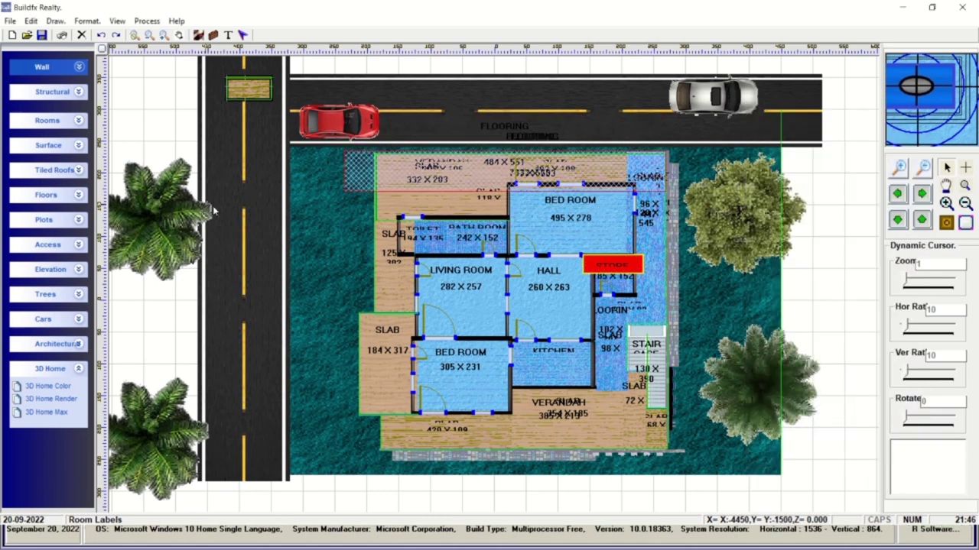
right_click(128, 297)
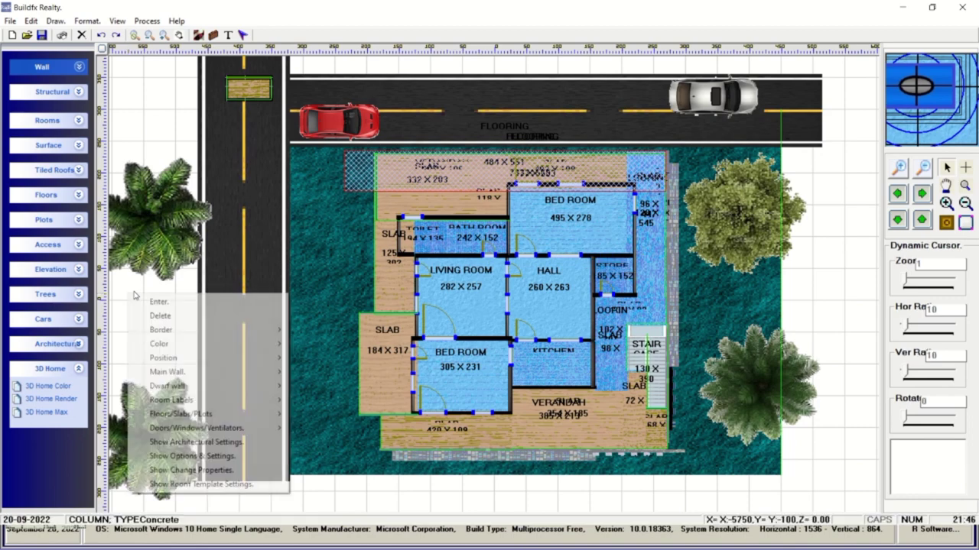
left_click(169, 457)
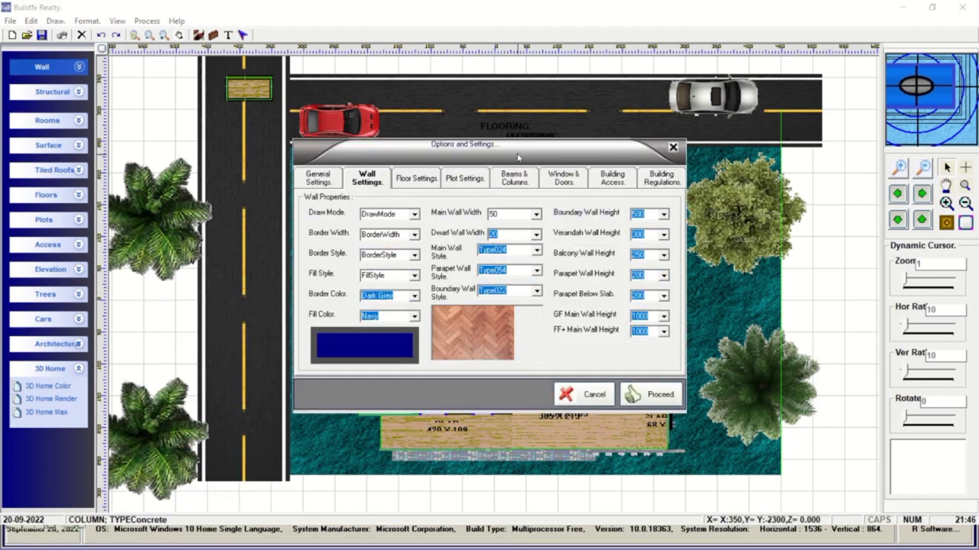
left_click_drag(518, 157, 579, 104)
left_click(379, 126)
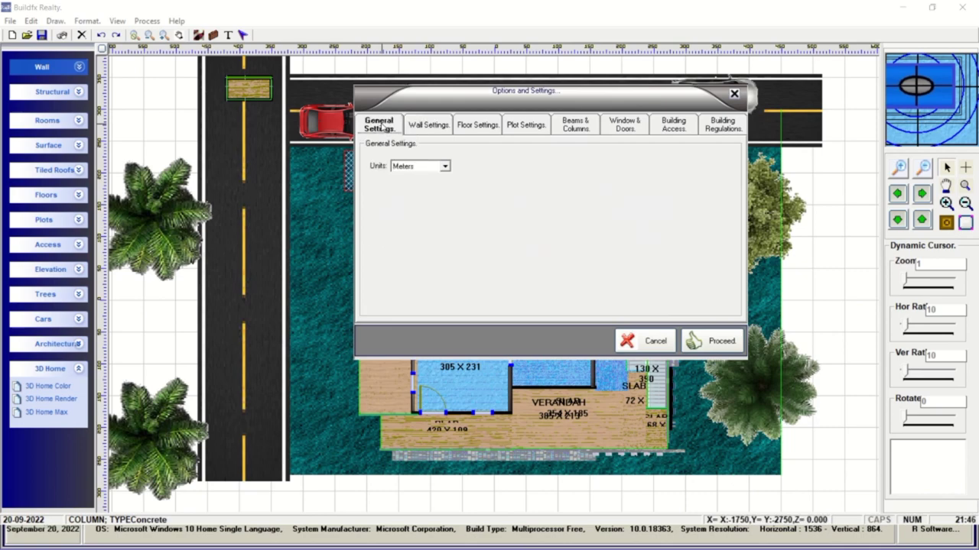
left_click(435, 129)
left_click(475, 126)
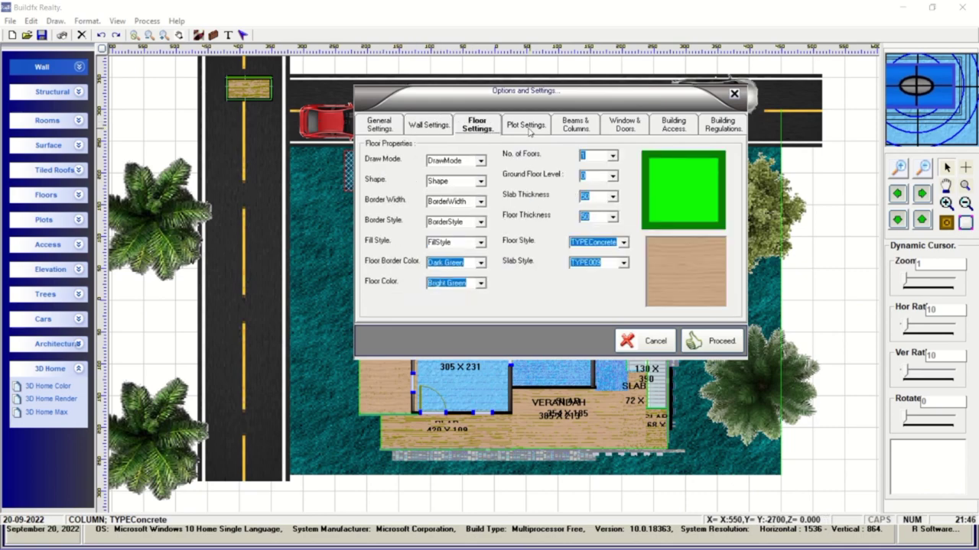
left_click(526, 126)
left_click(580, 127)
left_click(626, 127)
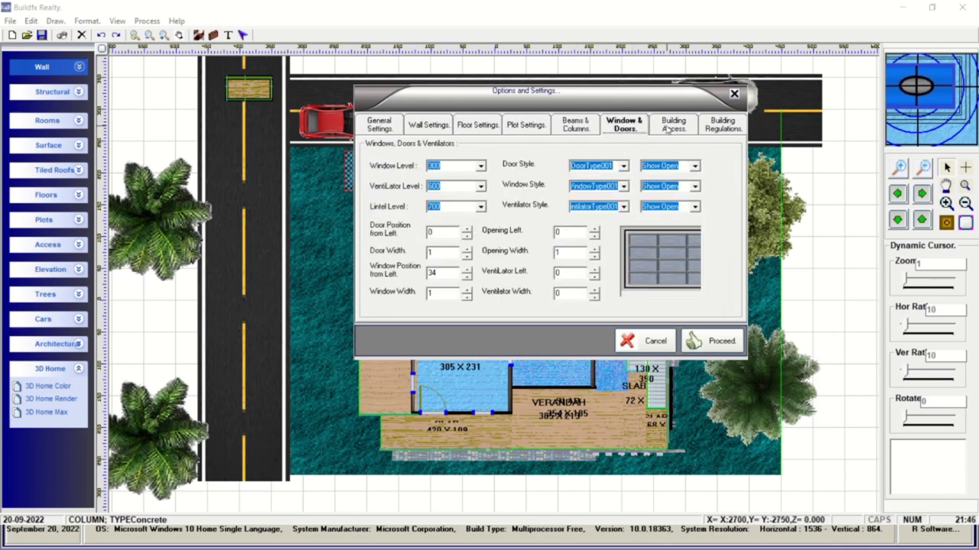
left_click(671, 127)
left_click(721, 128)
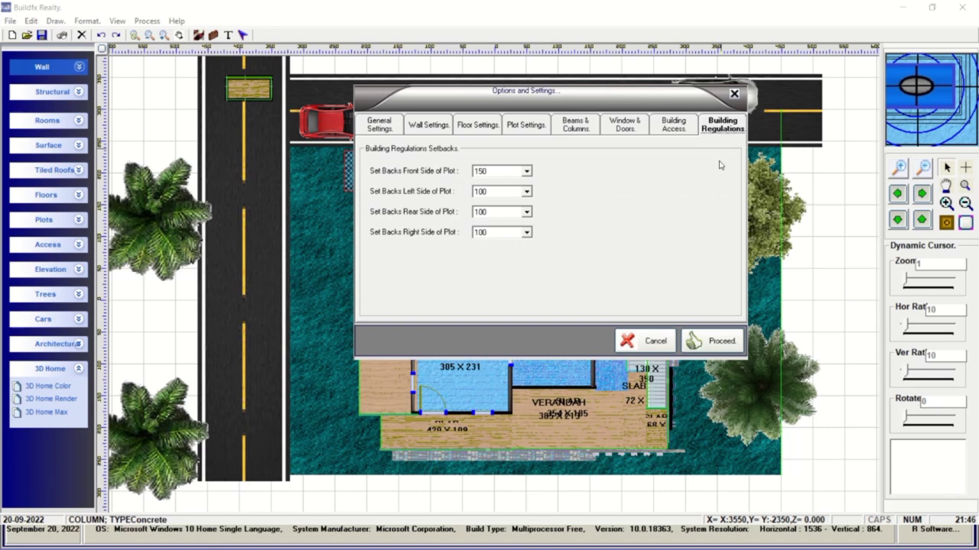
left_click(645, 342)
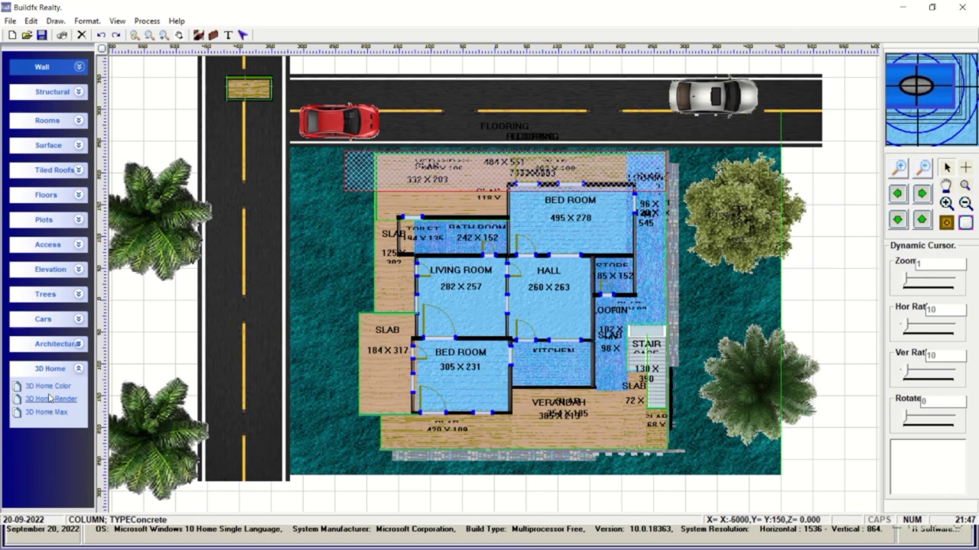
Check the Architectural Settings without changes, then launch 3D Home Max from the 3D Home tools
right_click(151, 328)
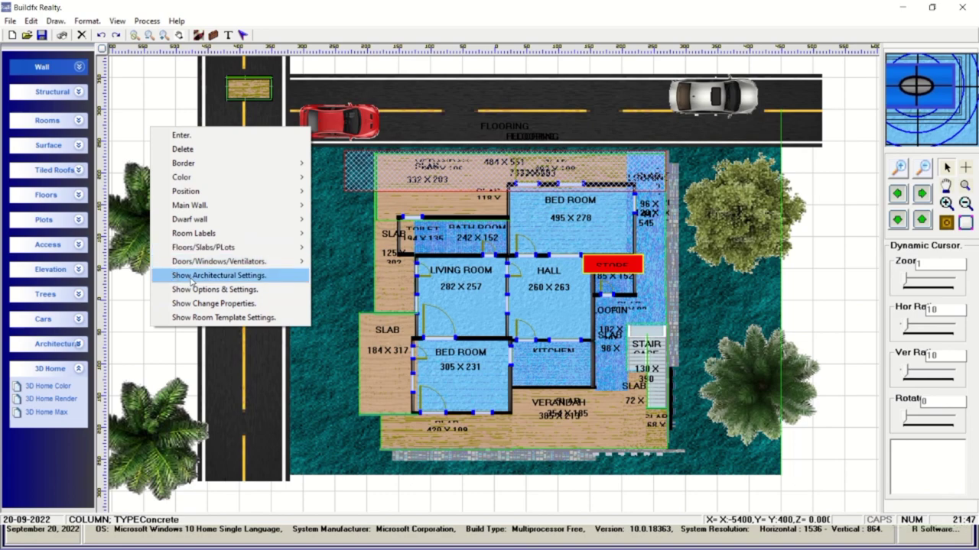
left_click(191, 280)
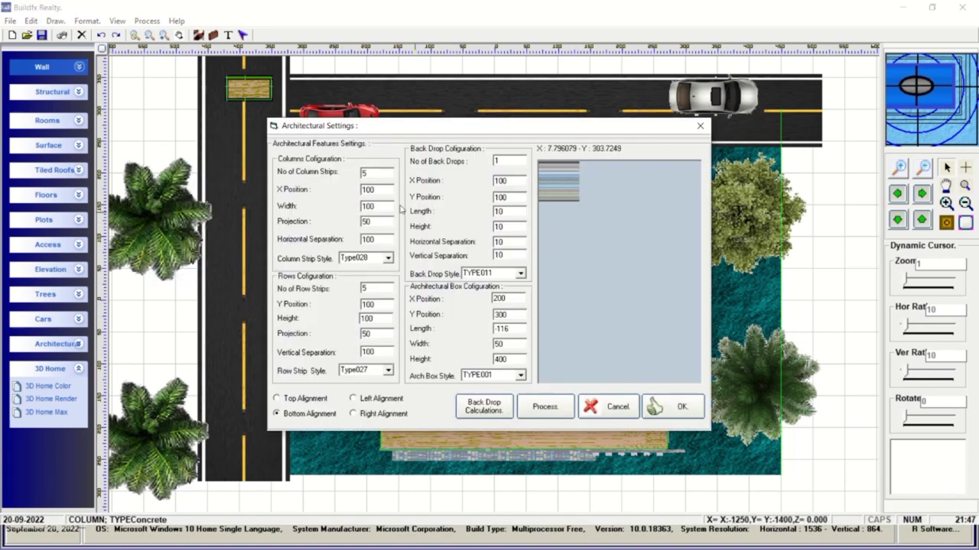
left_click(634, 411)
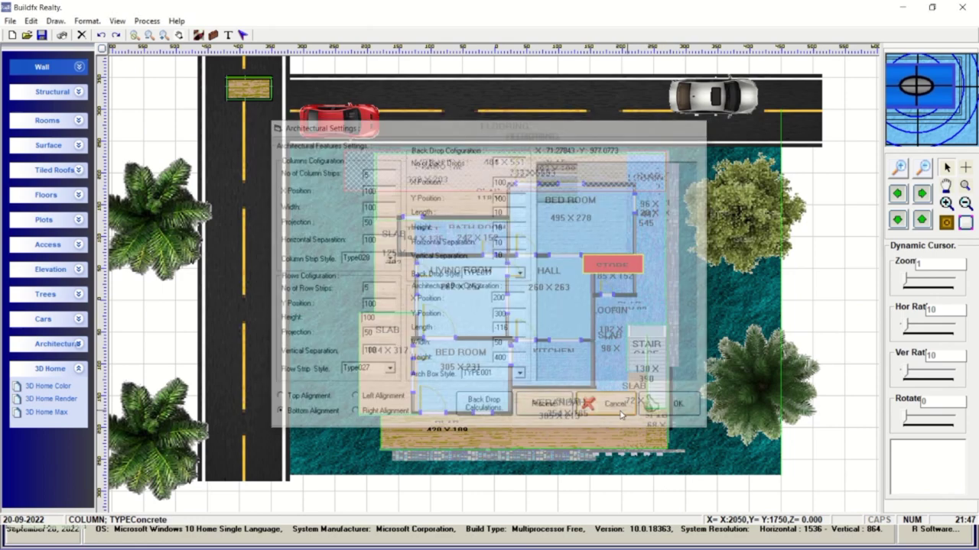
right_click(121, 304)
mouse_move(190, 435)
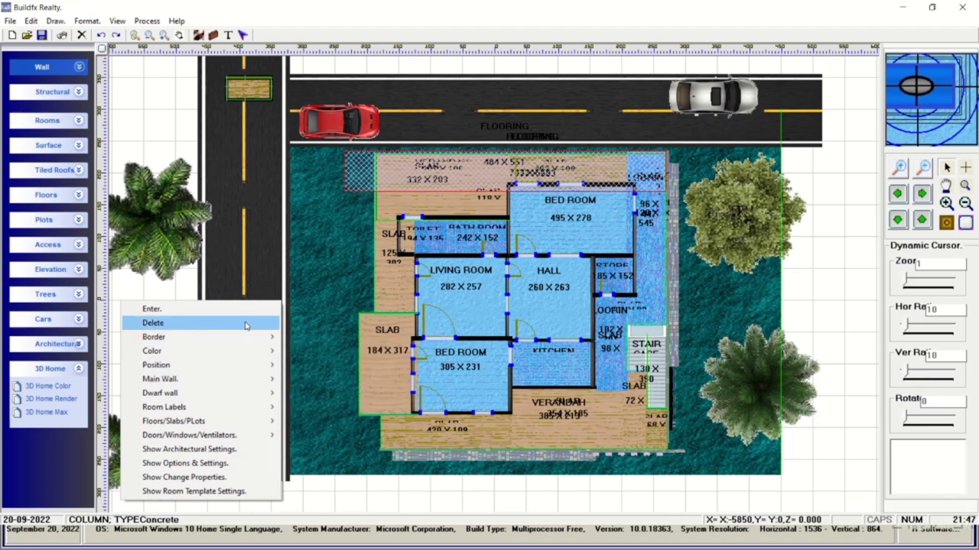
left_click(158, 131)
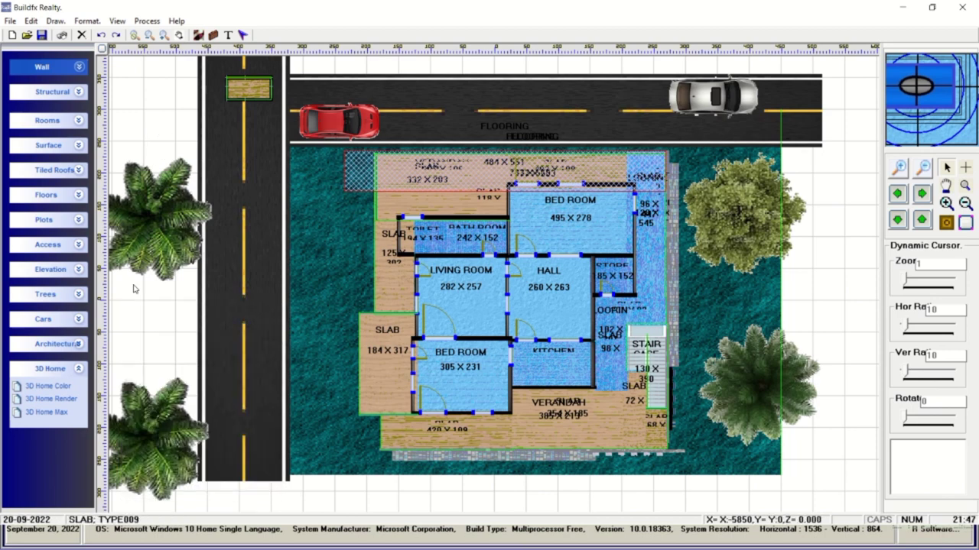
left_click(52, 417)
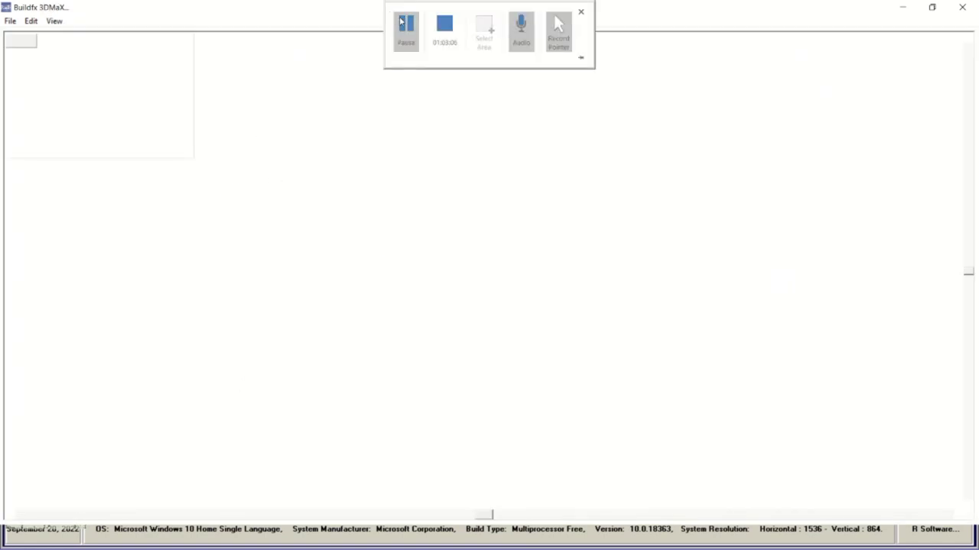
Walk the viewpoint through the house, then pull back to view it whole from an elevated corner
left_click(405, 27)
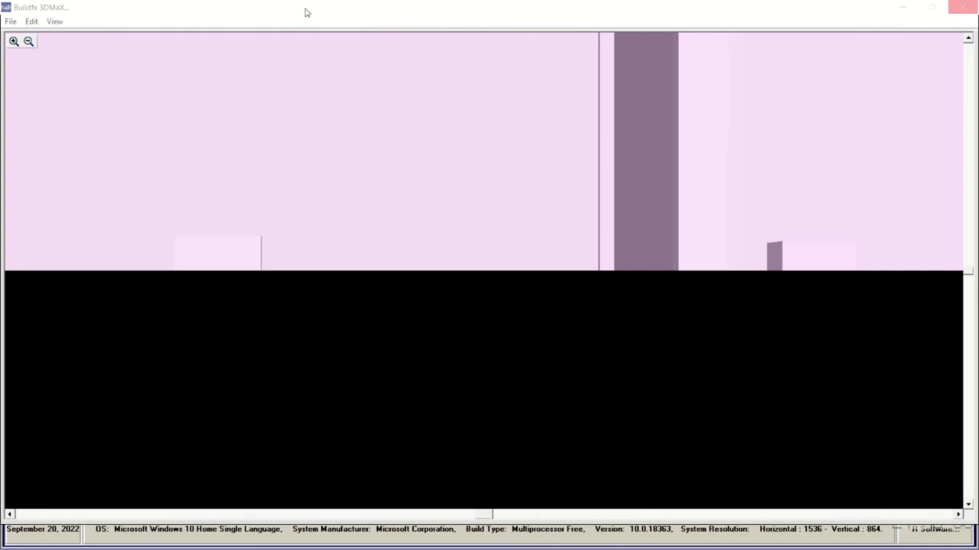
left_click(419, 30)
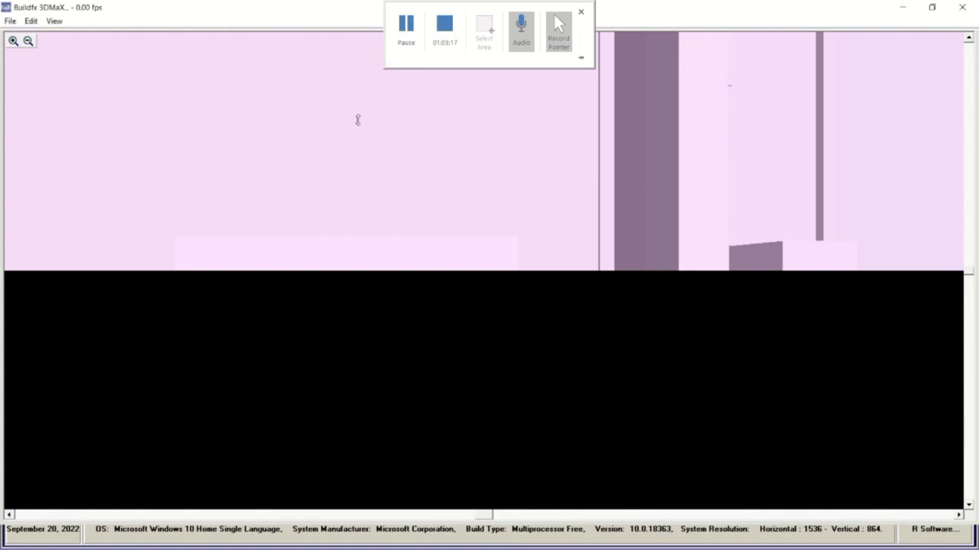
mouse_move(357, 120)
left_mouse_down()
mouse_move(425, 231)
mouse_move(417, 360)
mouse_move(434, 342)
left_mouse_up()
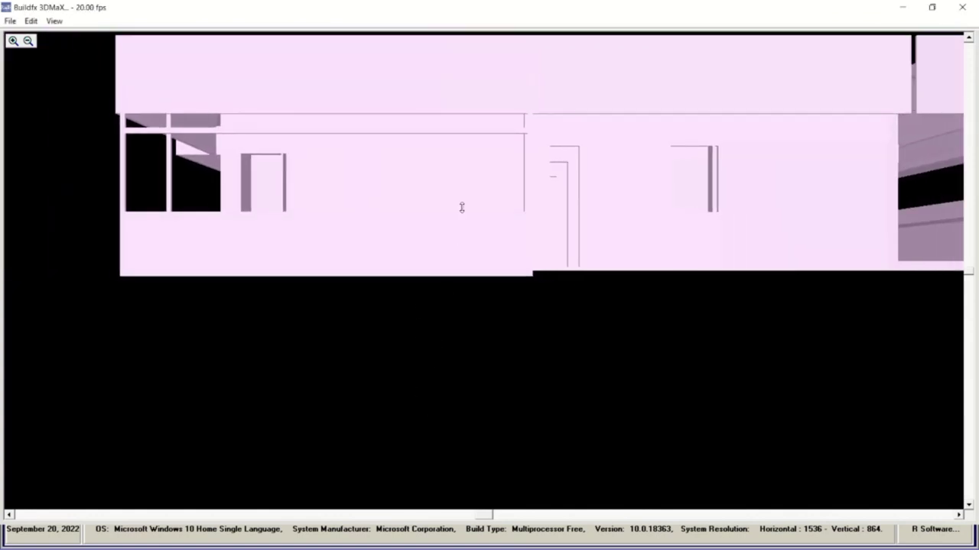
mouse_move(462, 207)
left_mouse_down()
mouse_move(459, 295)
mouse_move(450, 197)
left_mouse_up()
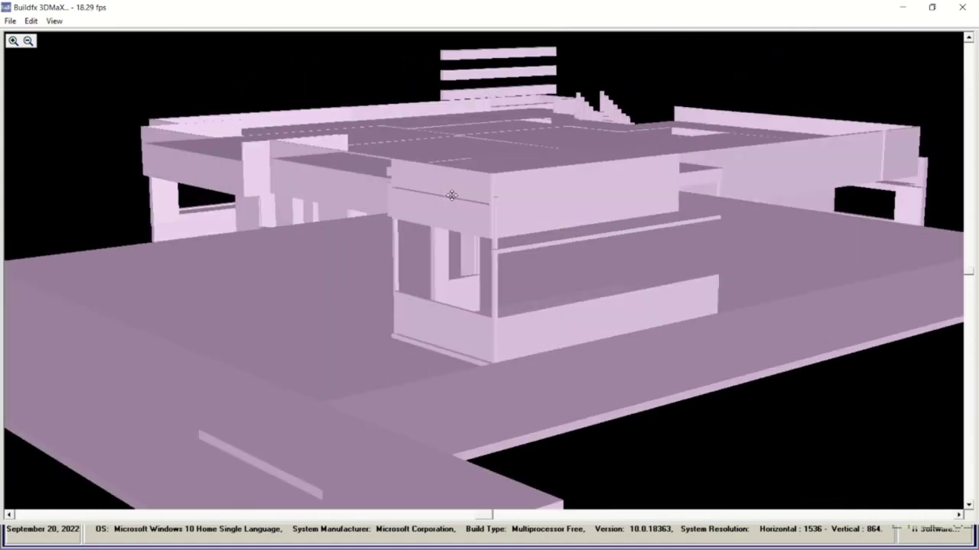
left_click_drag(520, 250, 513, 251)
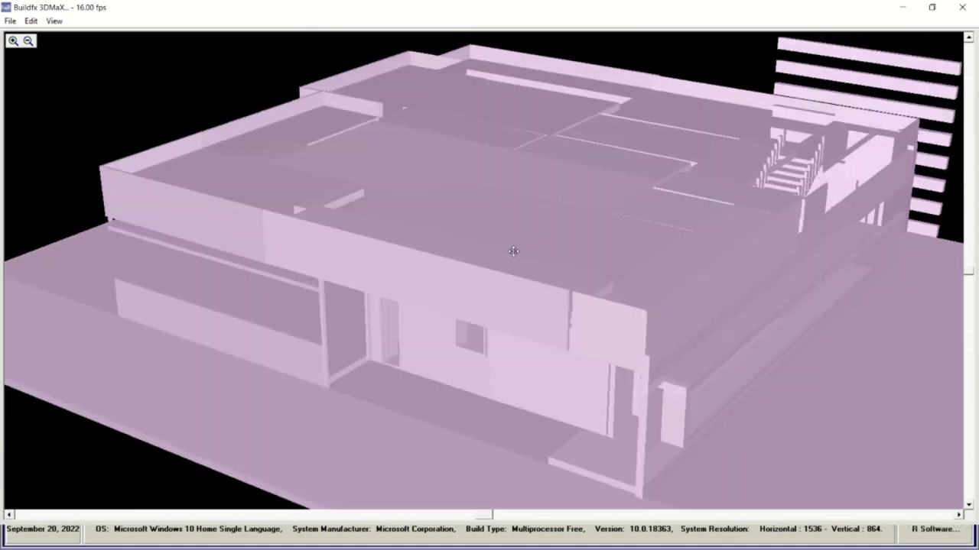
left_click(11, 20)
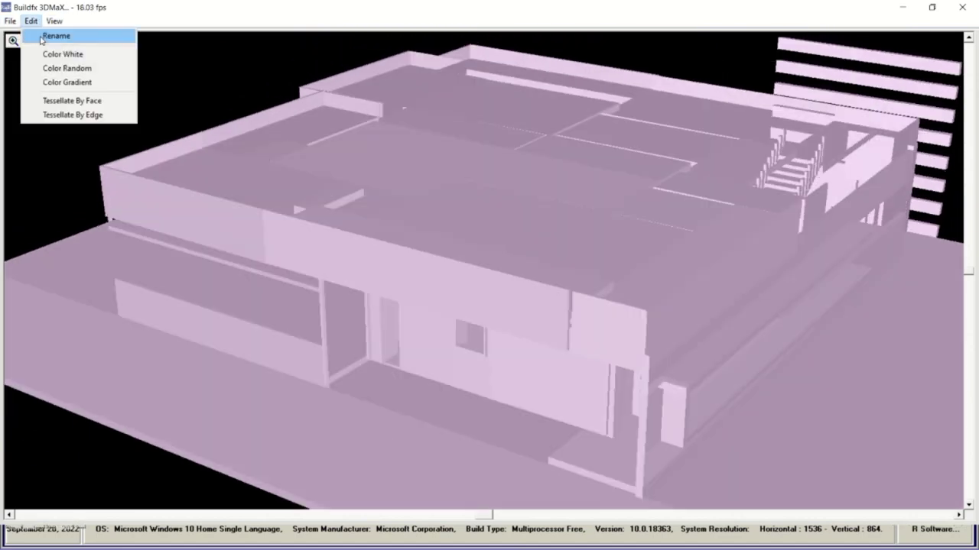
mouse_move(53, 21)
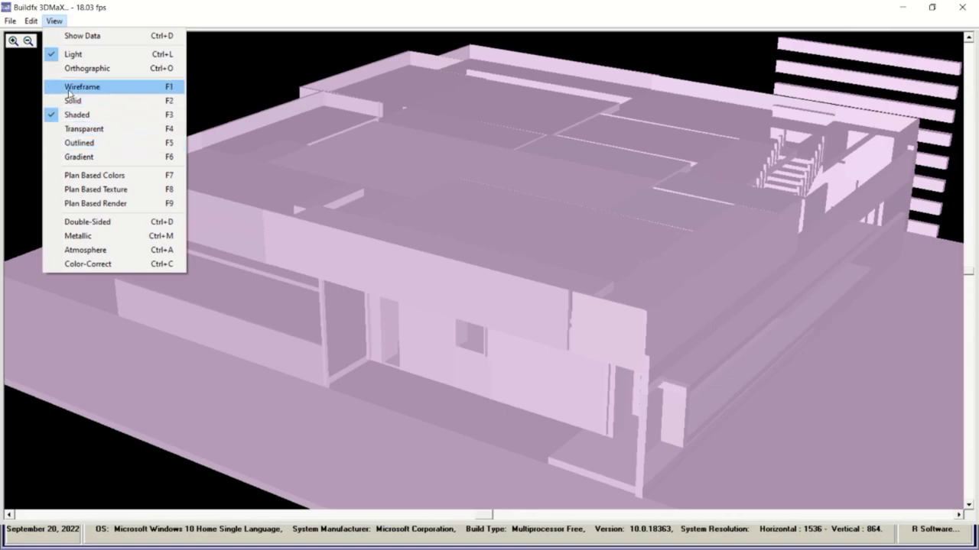
Cycle the model through Wireframe, Outlined, Gradient and Plan Based Colors, then close the viewer
left_click(69, 91)
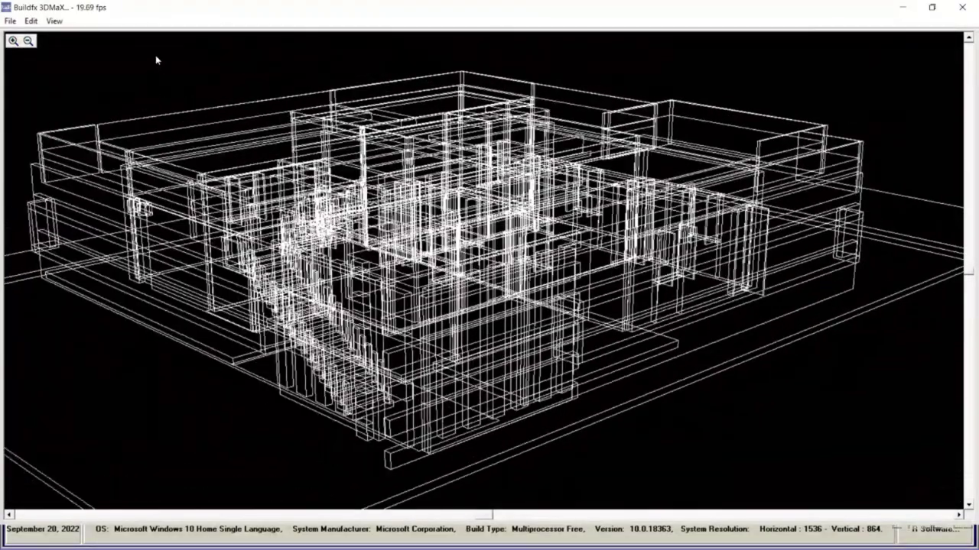
left_click(35, 22)
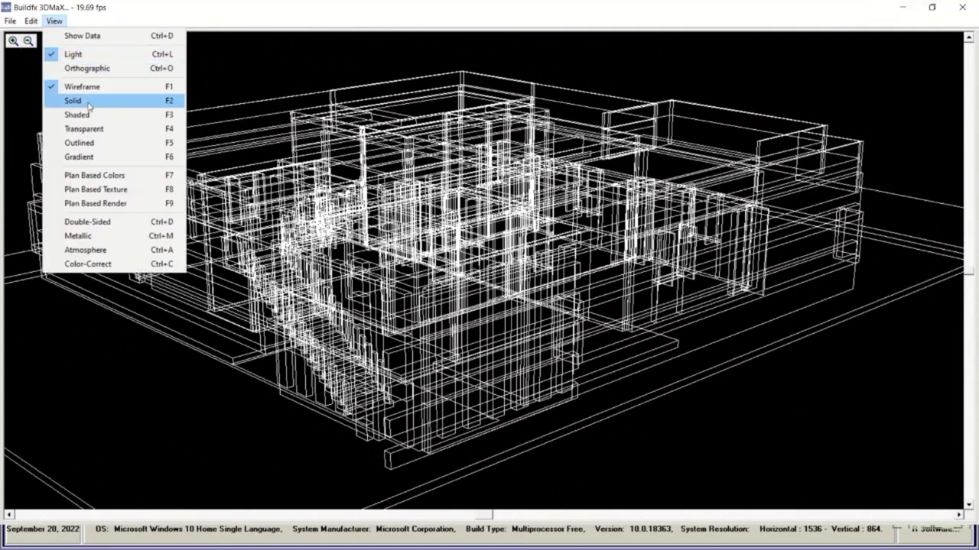
left_click(88, 147)
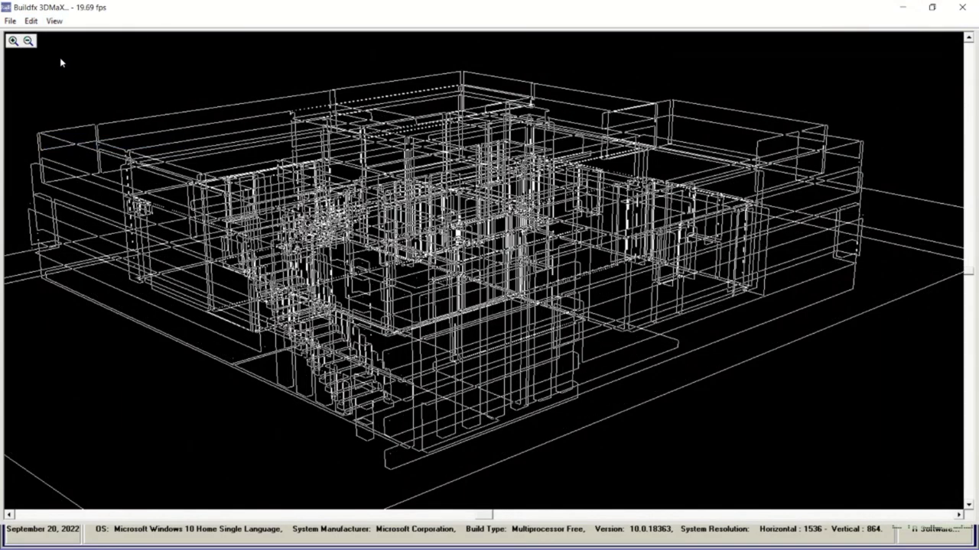
left_click(53, 21)
left_click(81, 157)
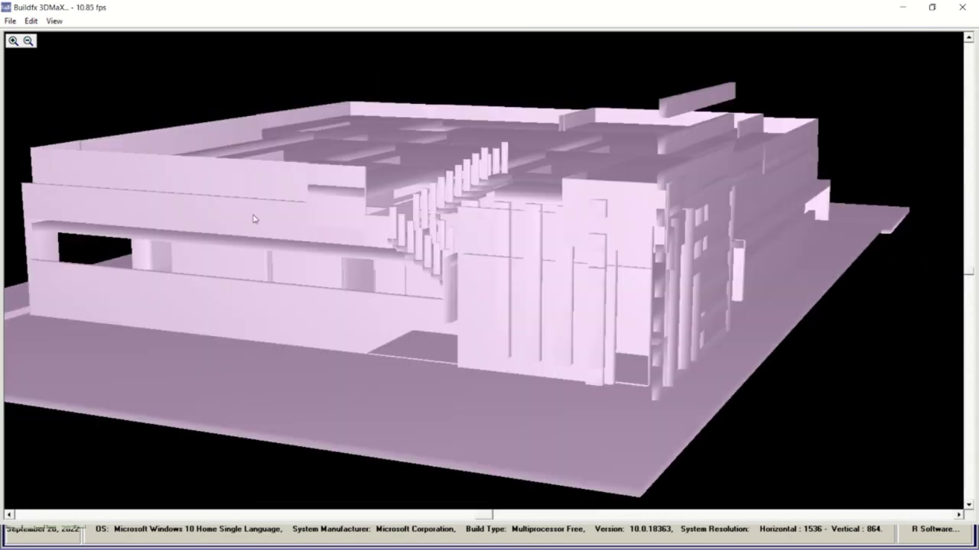
left_click(53, 21)
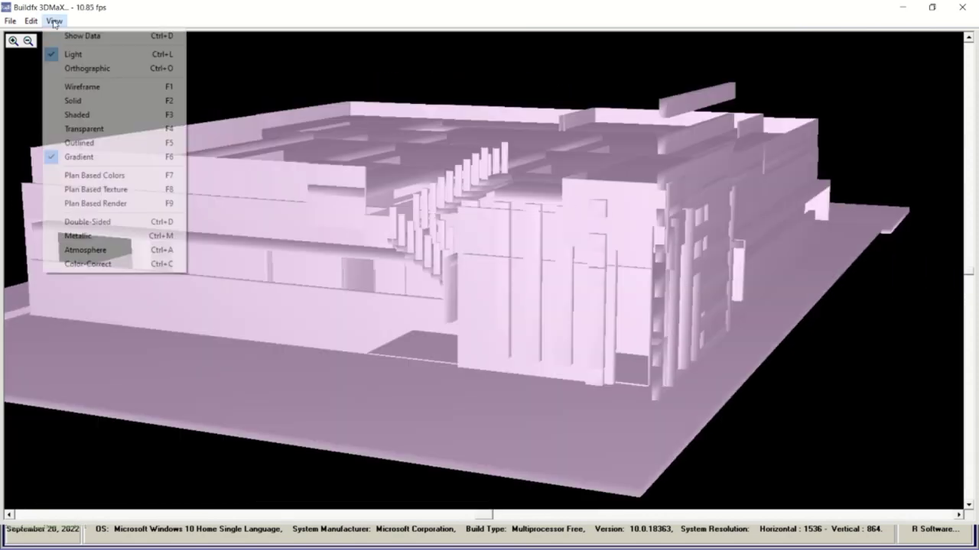
left_click(97, 177)
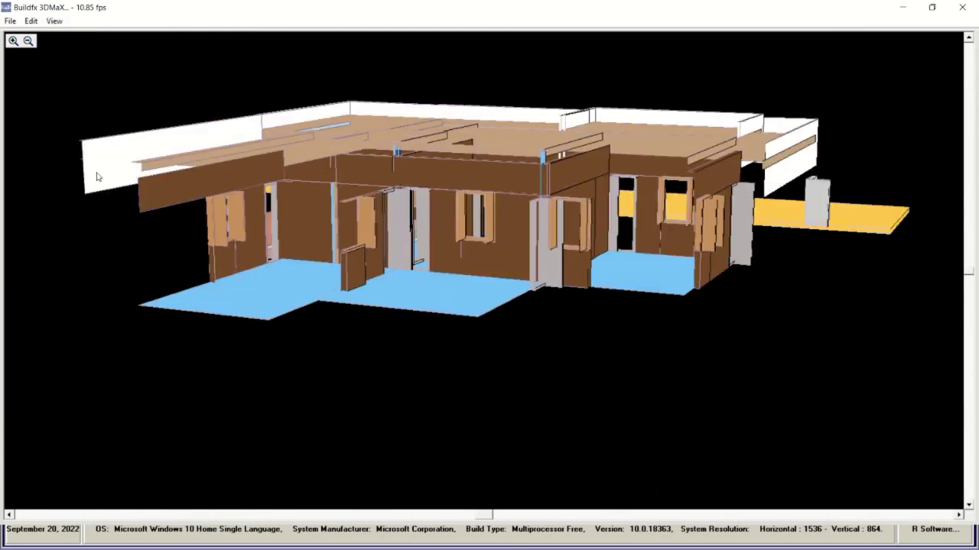
key("Escape")
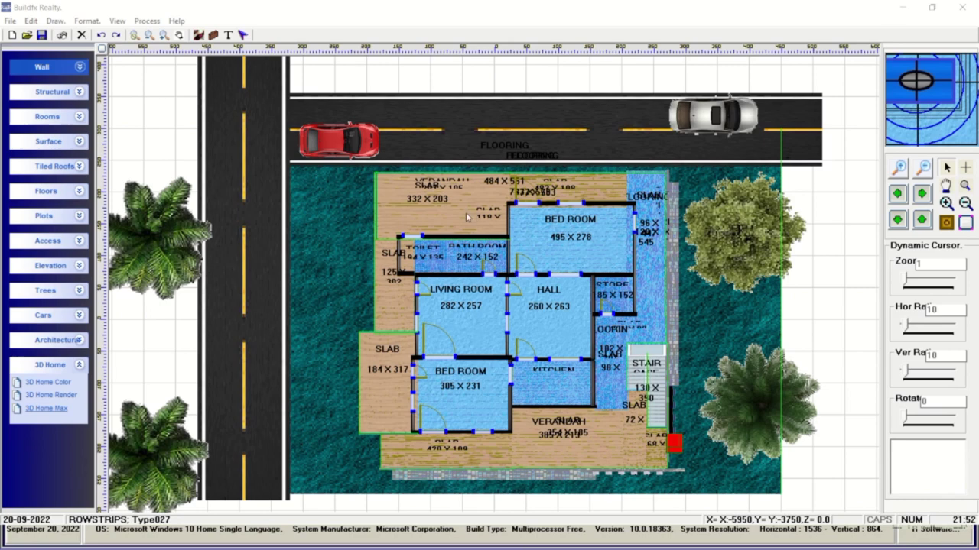
Switch back to the 3DMaX window and dismiss the run-time error
key("alt+Tab")
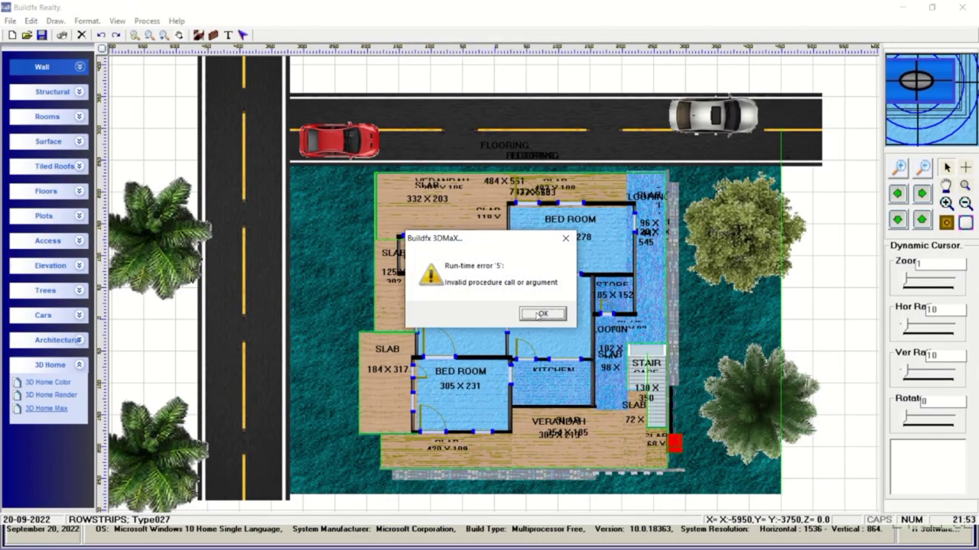
left_click(539, 310)
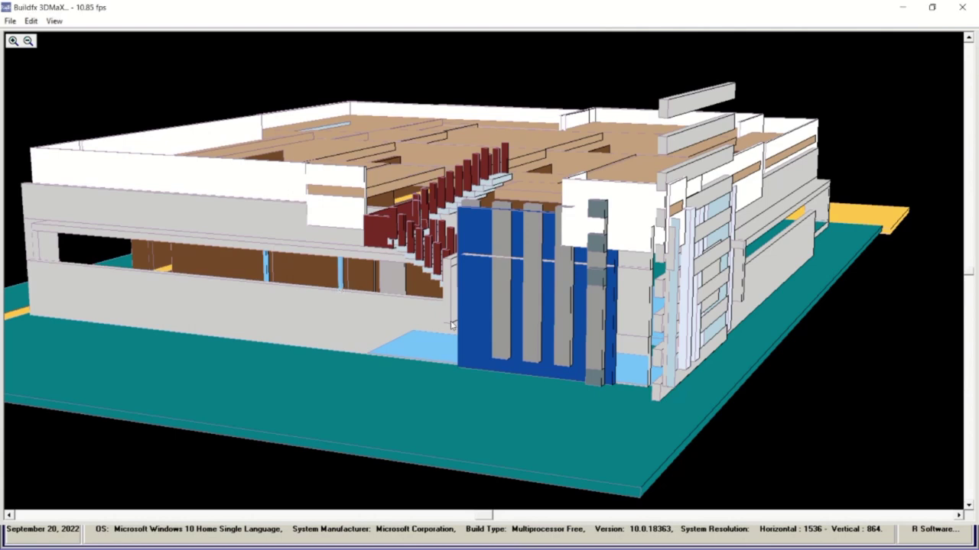
Render the model with gradient shading and orbit around the staircase side and front
left_click(54, 21)
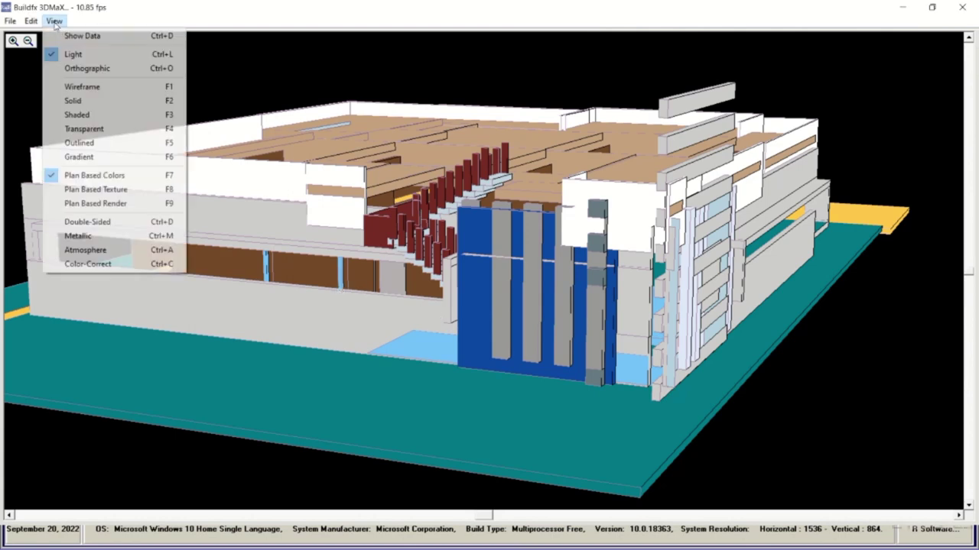
left_click(85, 157)
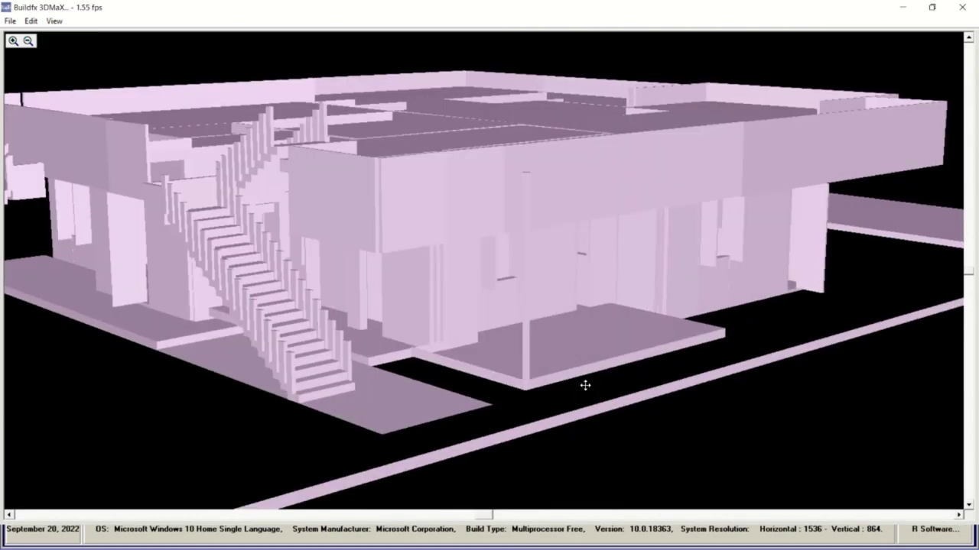
left_click_drag(537, 358, 535, 353)
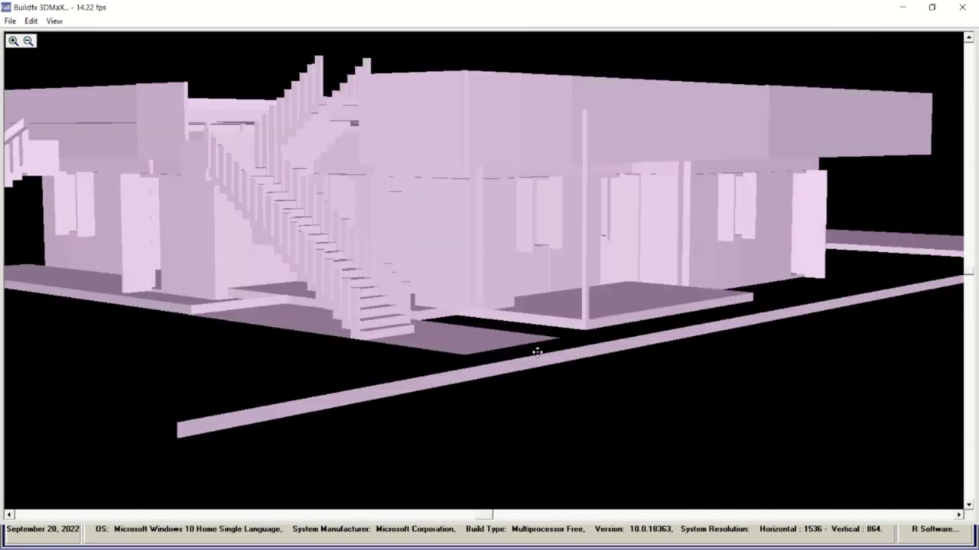
left_click_drag(535, 353, 511, 354)
key("Up")
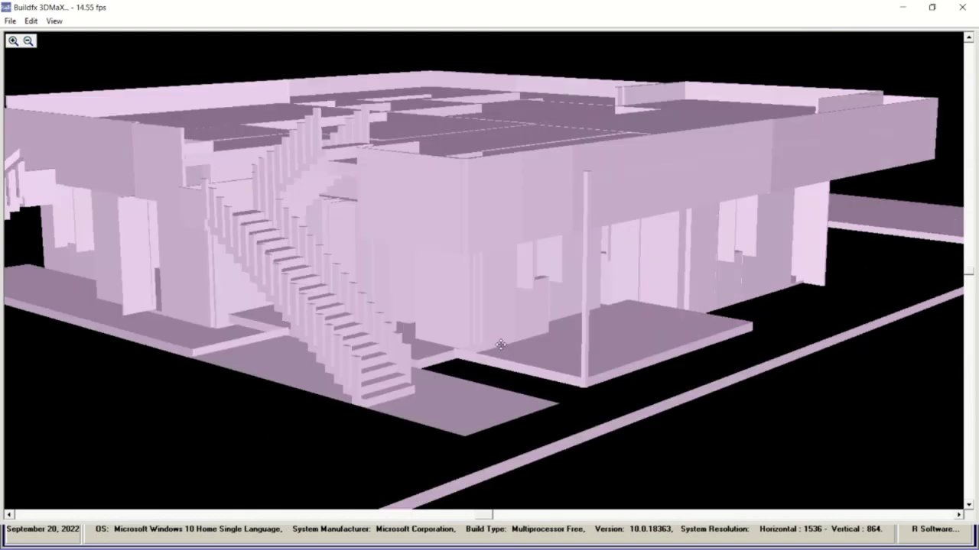
key("Left")
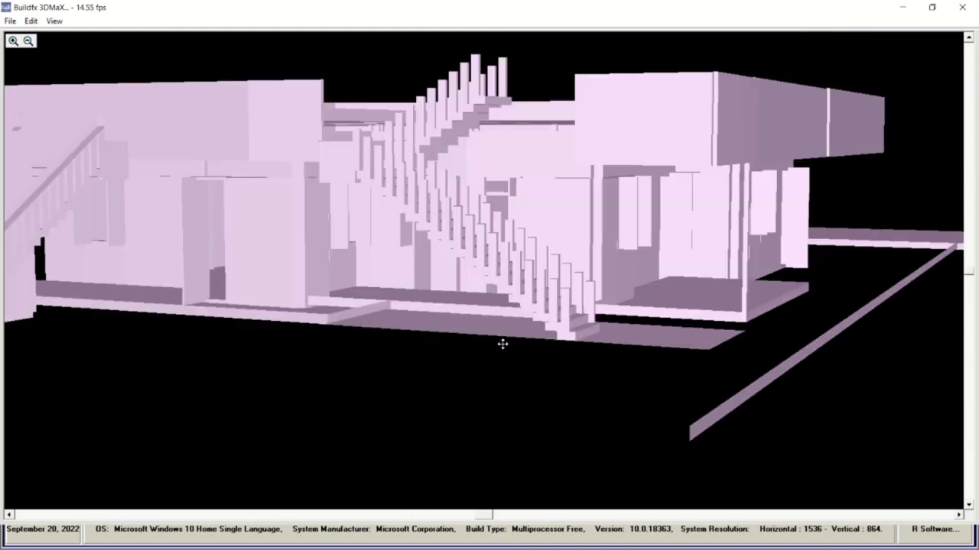
key("Down")
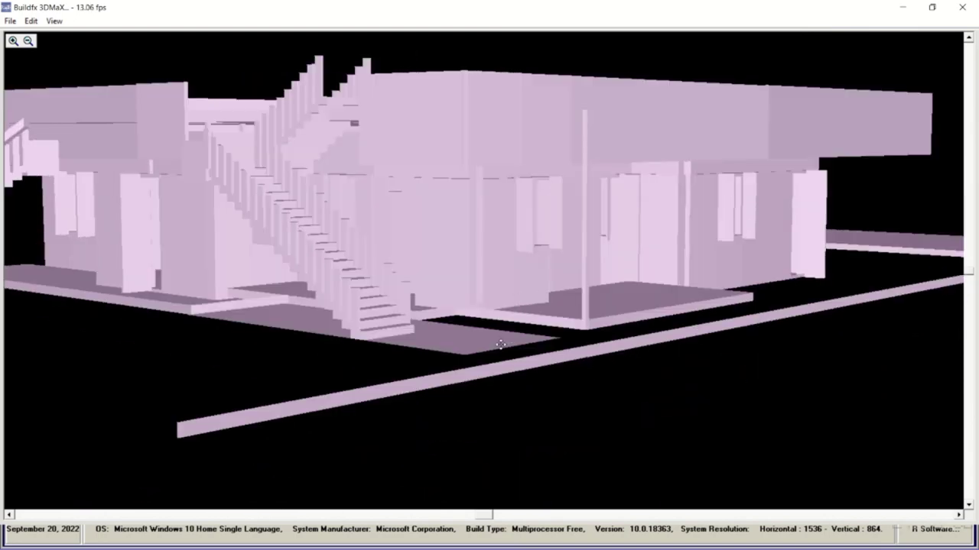
Switch to Plan Based Colors, rotate to the front view, and close the viewer
left_click(54, 21)
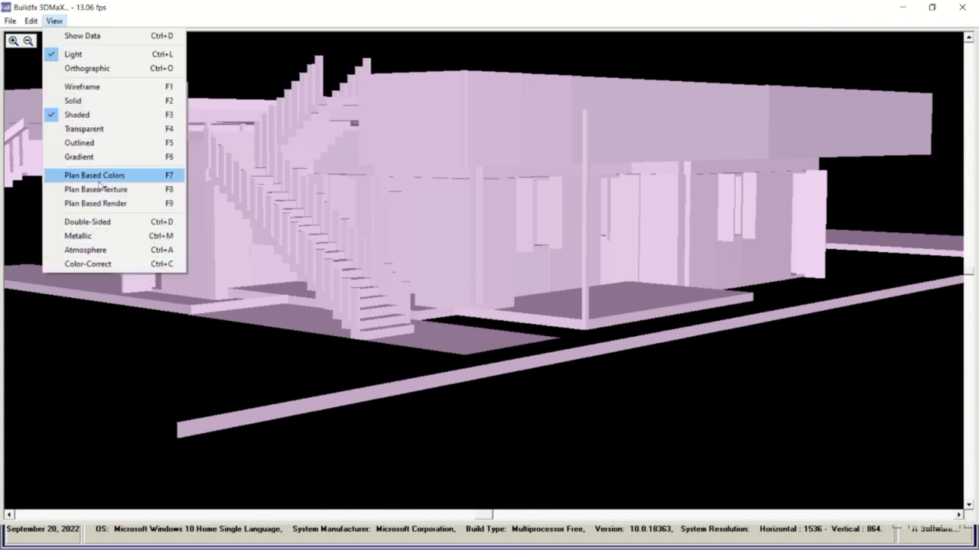
left_click(95, 175)
key("Left")
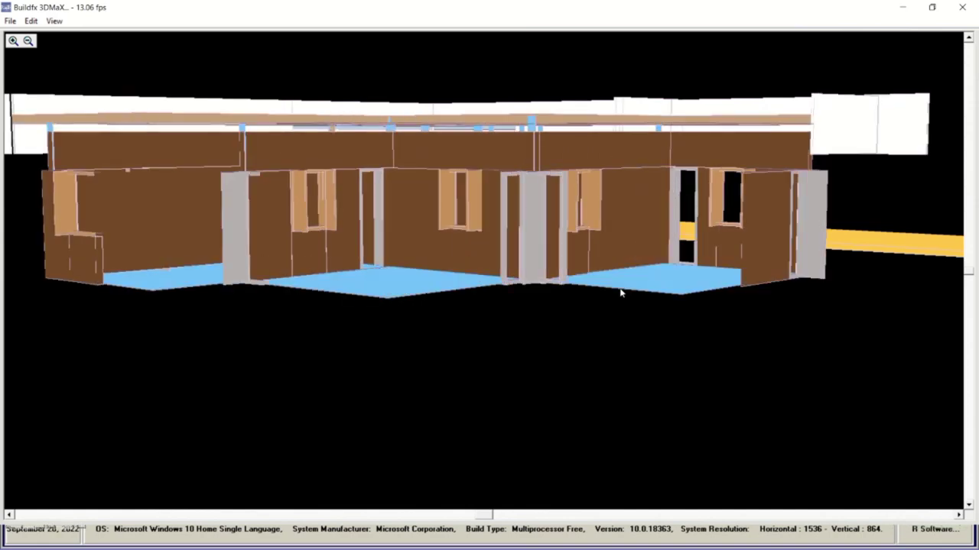
key("Escape")
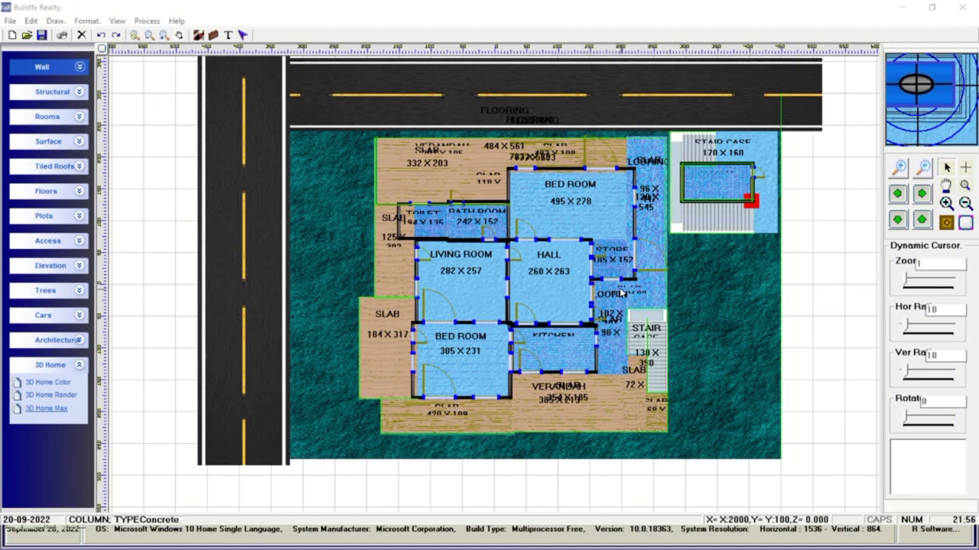
Switch between the floor plan and the 3DMaX viewer, minimizing the 3D viewer
key("alt+Tab")
key("alt+Tab")
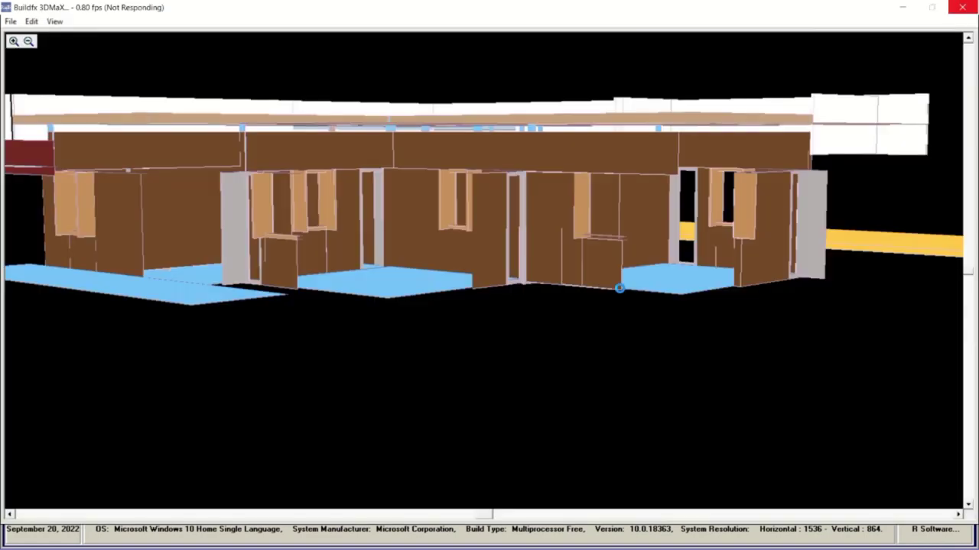
key("alt+Tab")
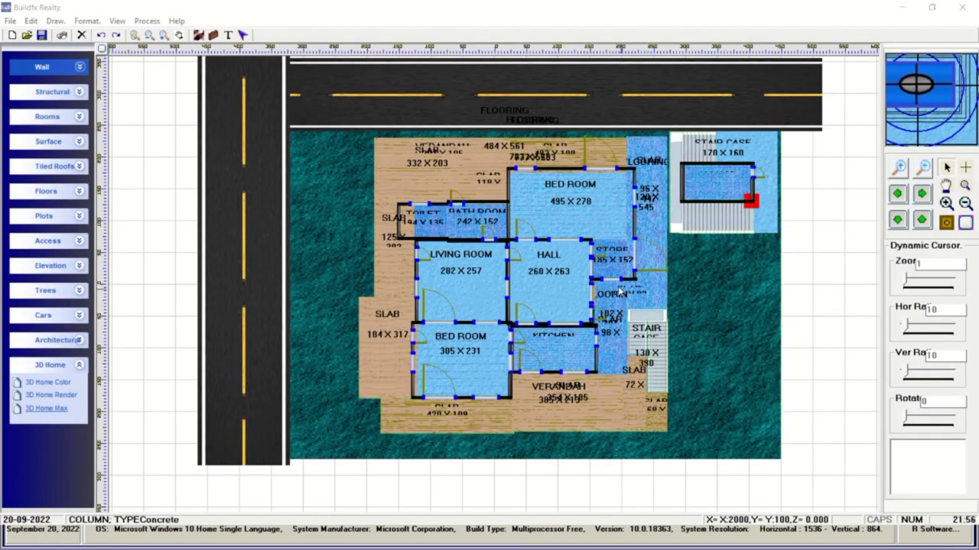
key("alt+Tab")
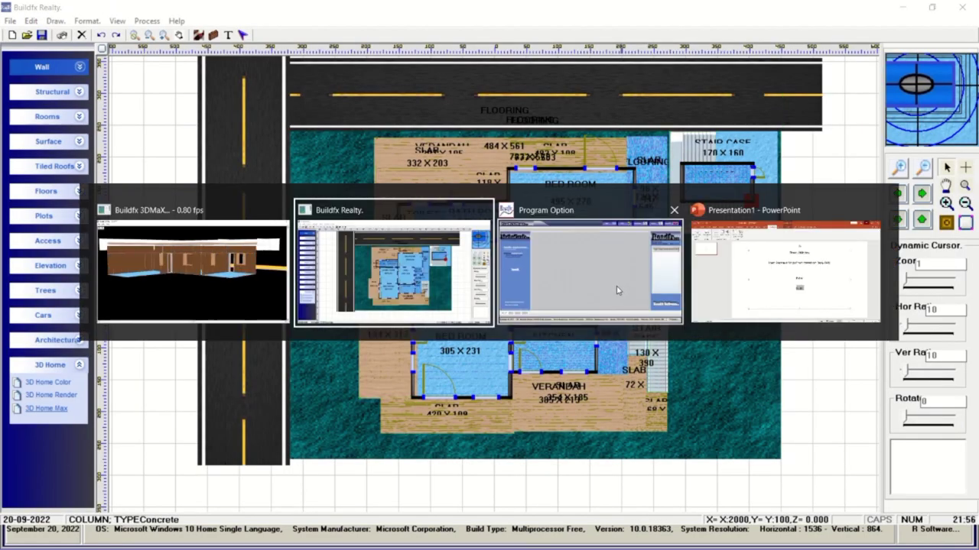
left_click(906, 7)
left_click(903, 8)
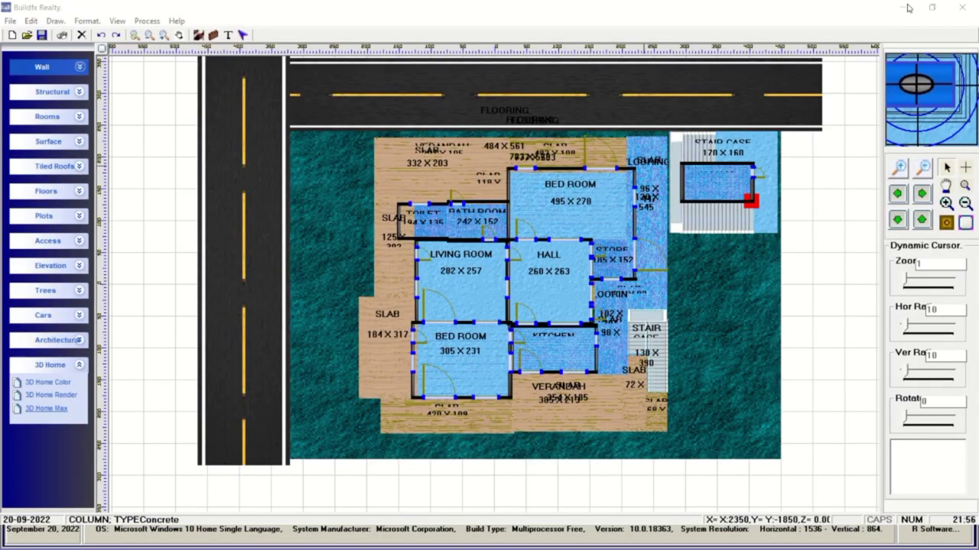
key("alt+Tab")
key("alt+Tab")
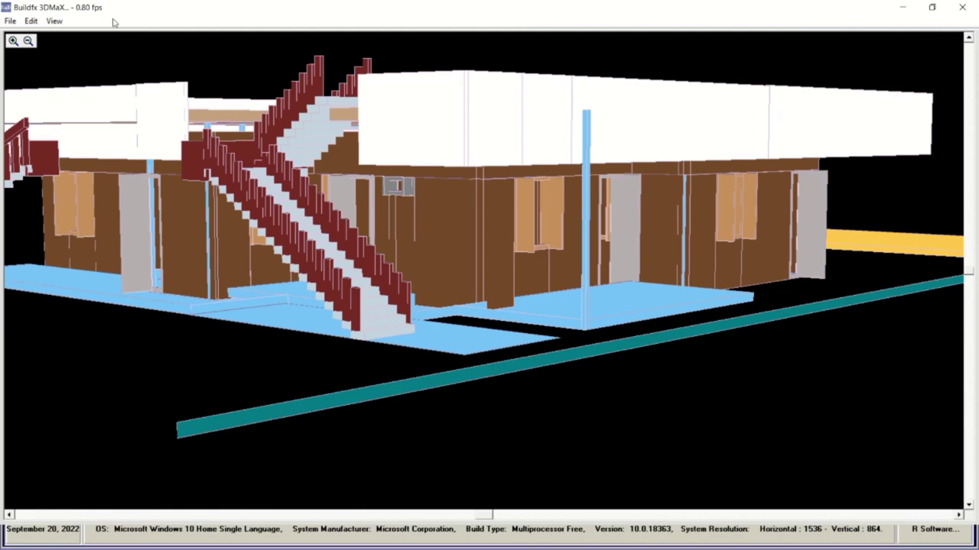
Render the house with plan-based textures, dismiss the run-time error, then pick another render mode
left_click(55, 22)
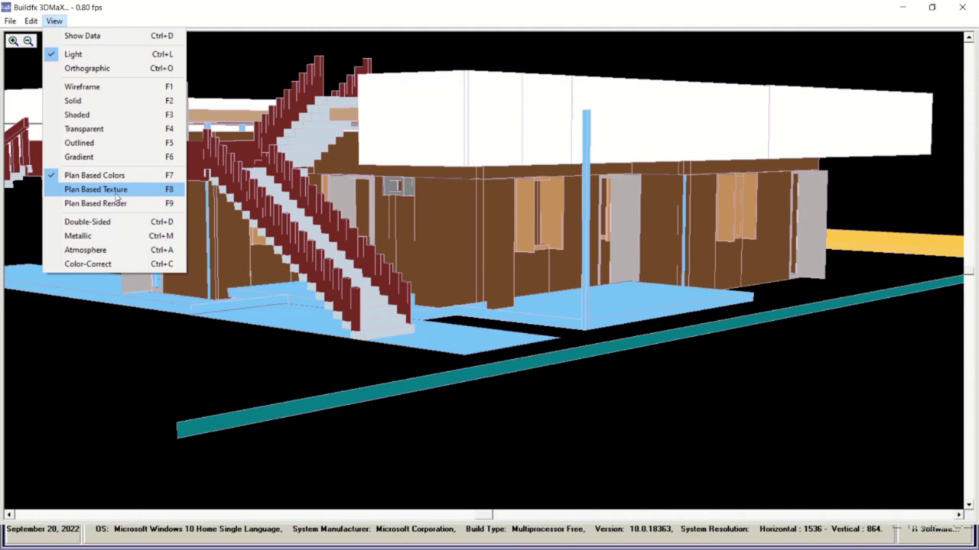
left_click(117, 197)
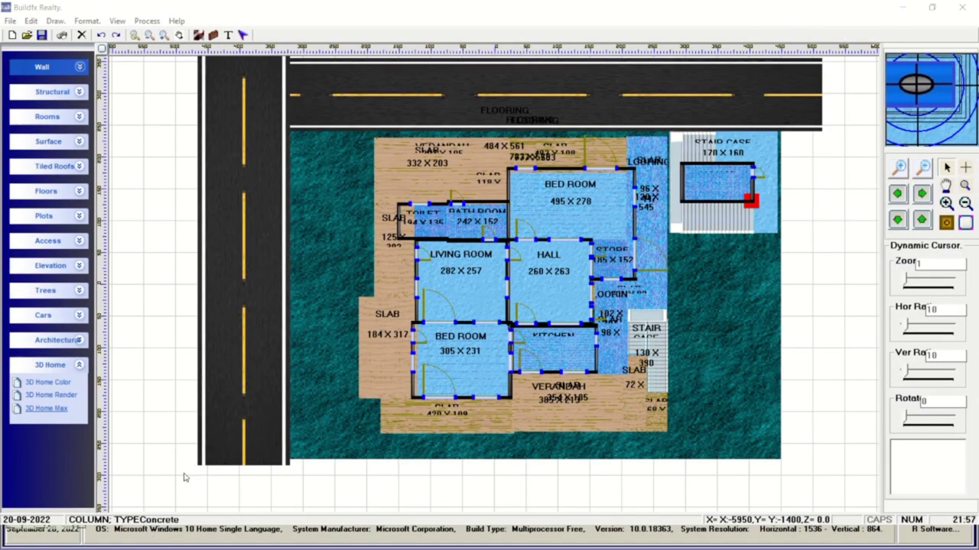
key("alt+Tab")
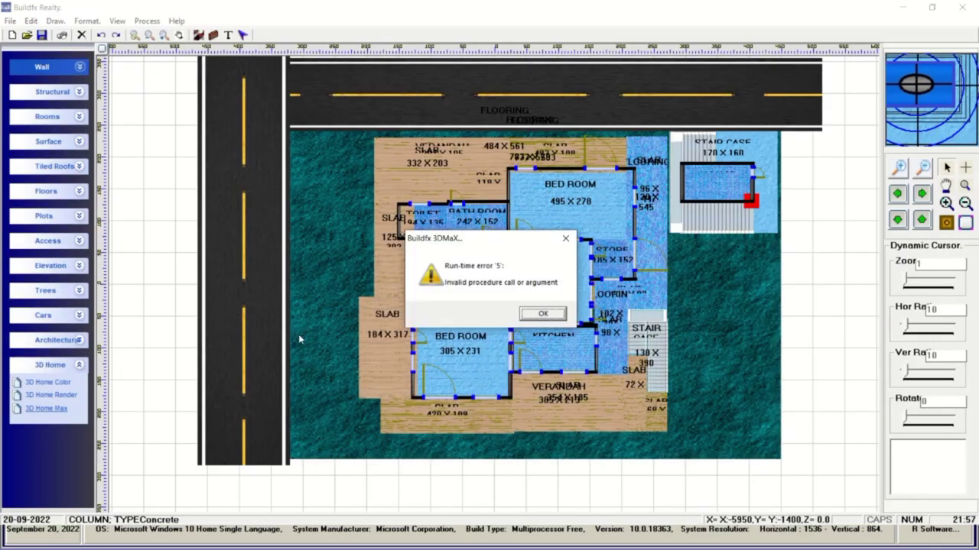
left_click(539, 315)
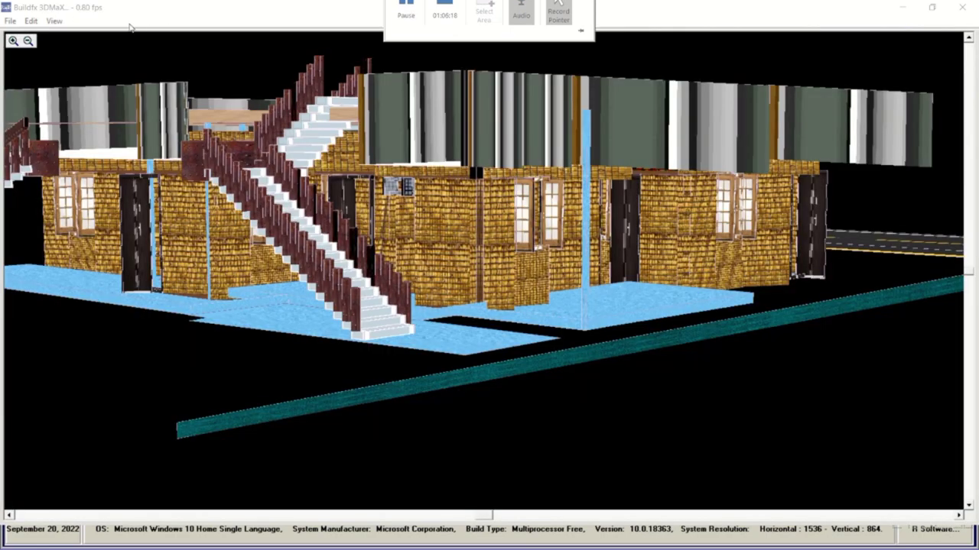
left_click(55, 21)
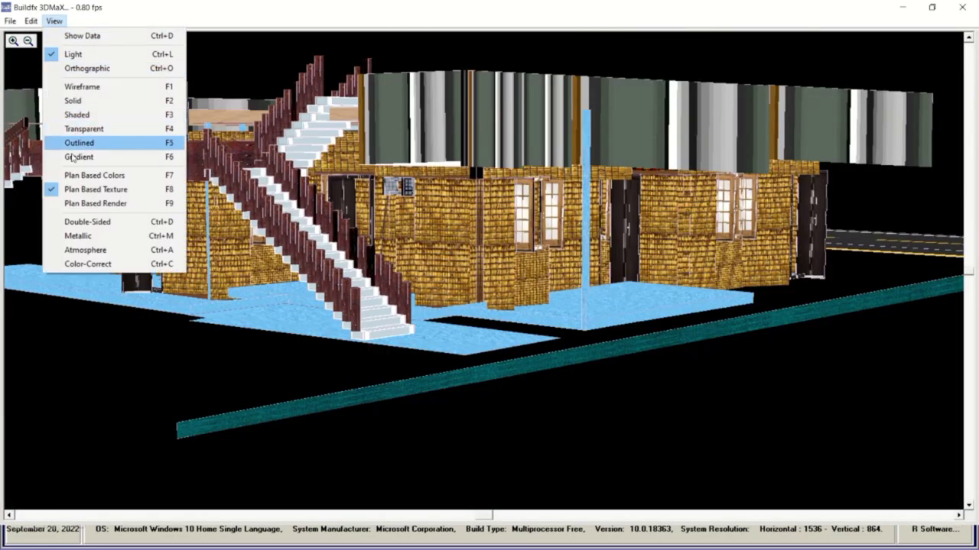
left_click(78, 204)
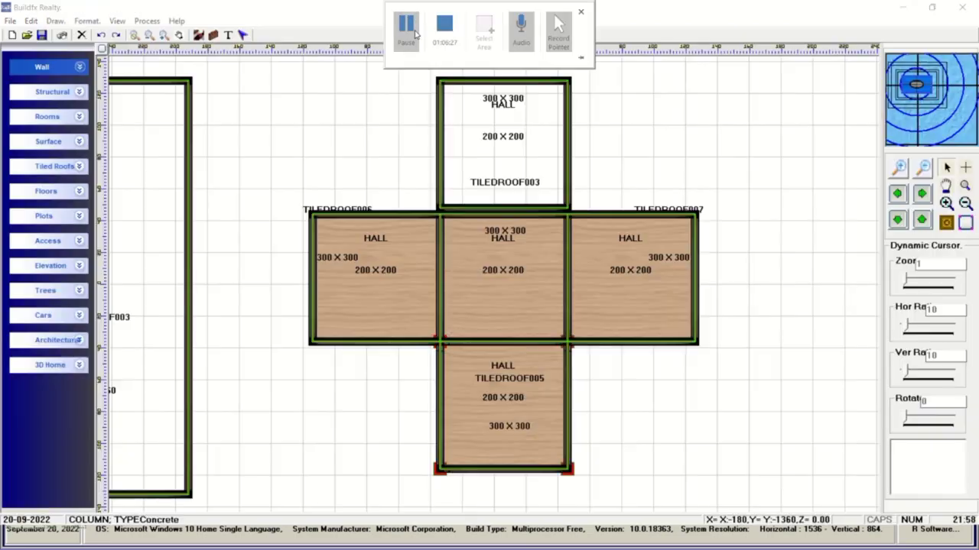
Cycle through the cross plan's halls and tiled roofs, then expand the 3D Home panel
key("Tab")
key("Tab")
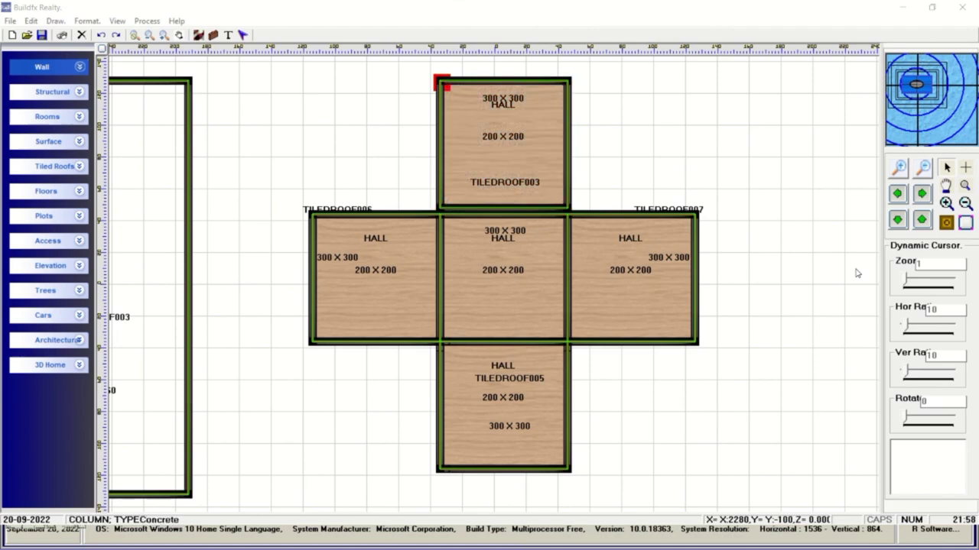
key("Tab")
key("Tab")
key("Tab")
key("Tab")
key("Tab")
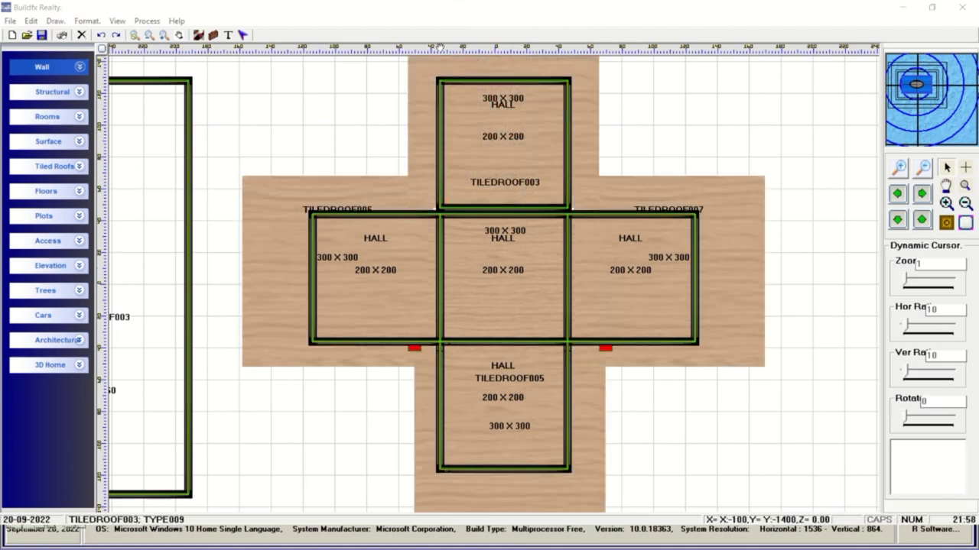
key("Tab")
key("Tab")
key("Tab")
key("Tab")
key("Tab")
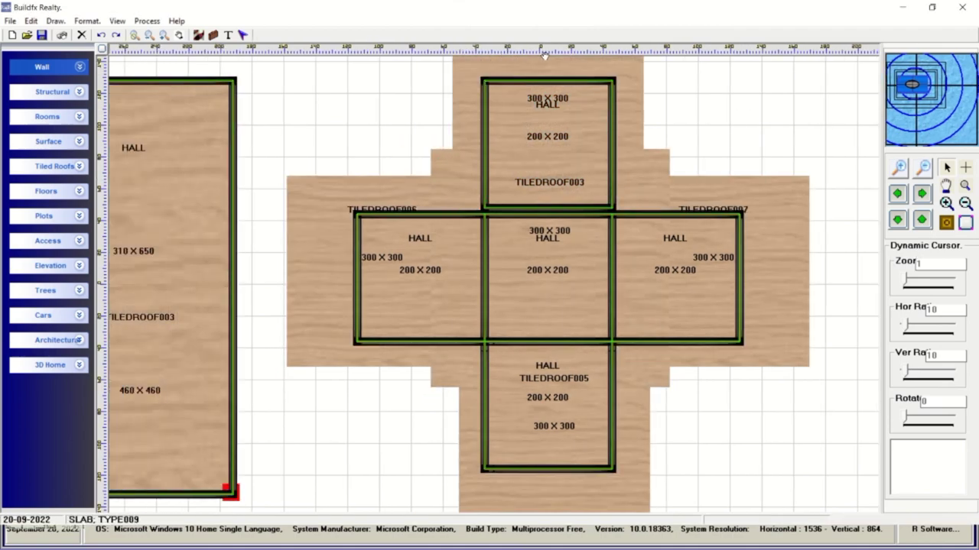
key("Tab")
key("Tab")
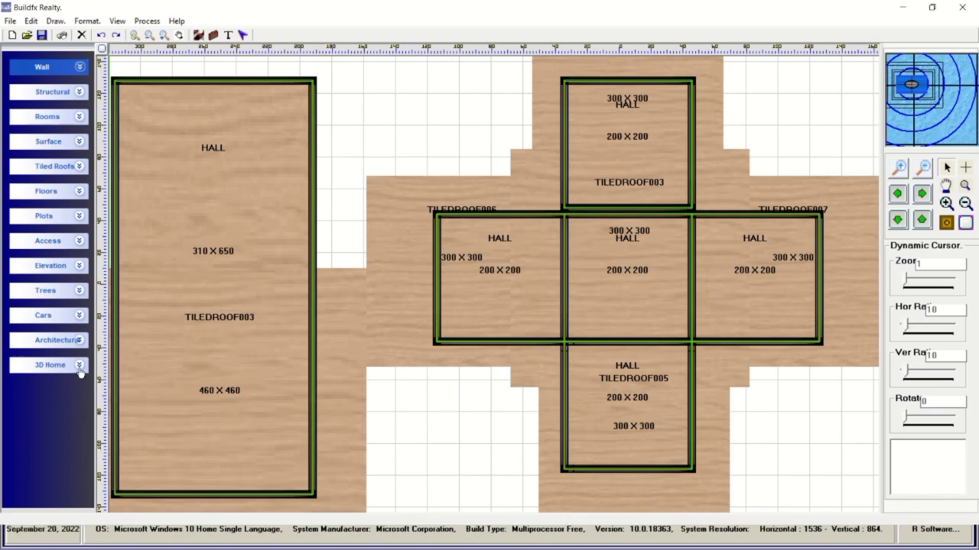
left_click(79, 365)
Open the walled plot in 3D Home Max and orbit down onto the roofs and stairs
left_click(56, 410)
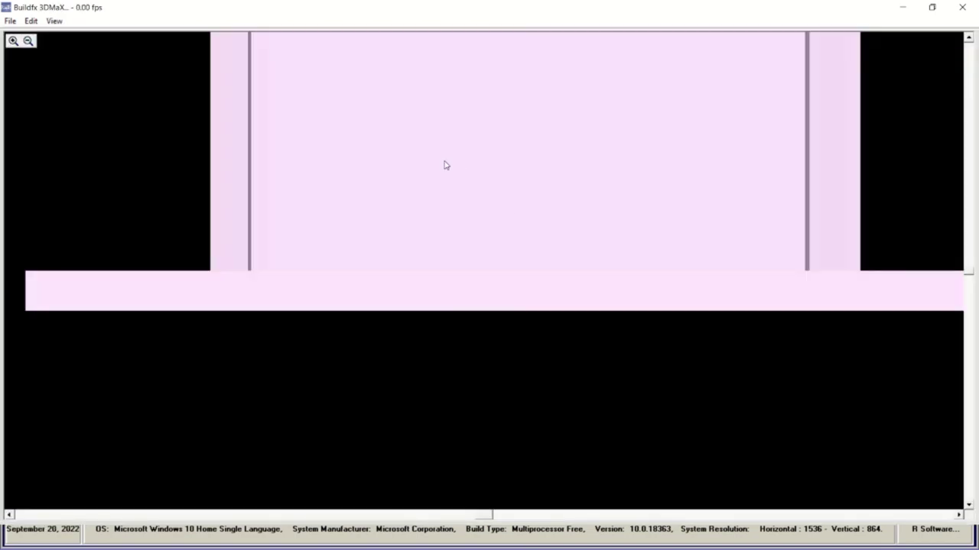
mouse_move(446, 165)
left_mouse_down()
mouse_move(497, 198)
mouse_move(495, 175)
mouse_move(446, 179)
mouse_move(494, 393)
mouse_move(431, 334)
mouse_move(434, 344)
left_mouse_up()
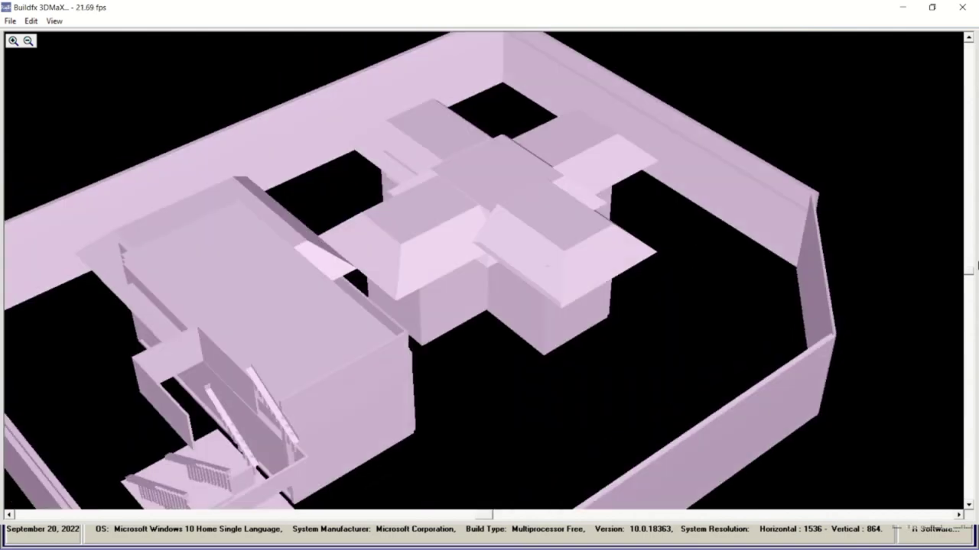
left_click_drag(969, 277, 969, 316)
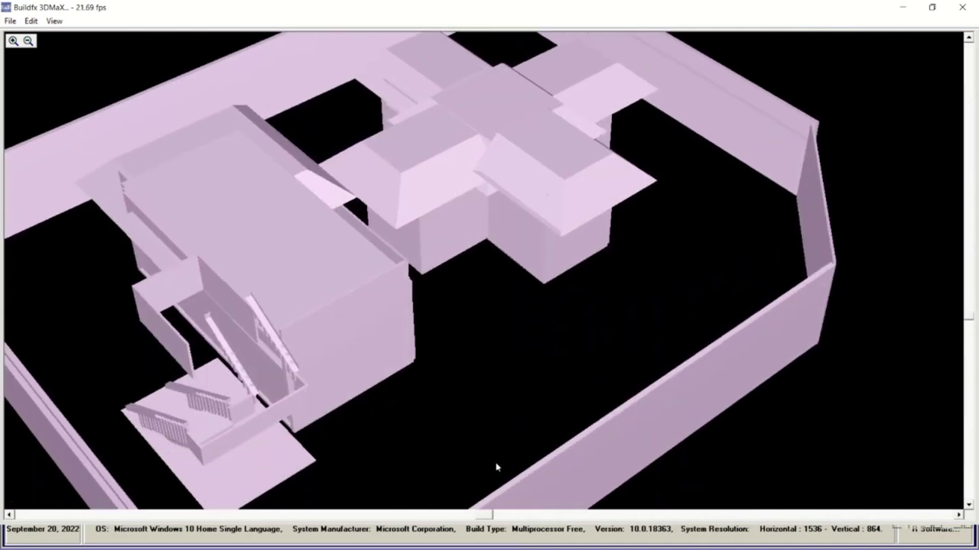
left_click_drag(459, 428, 414, 398)
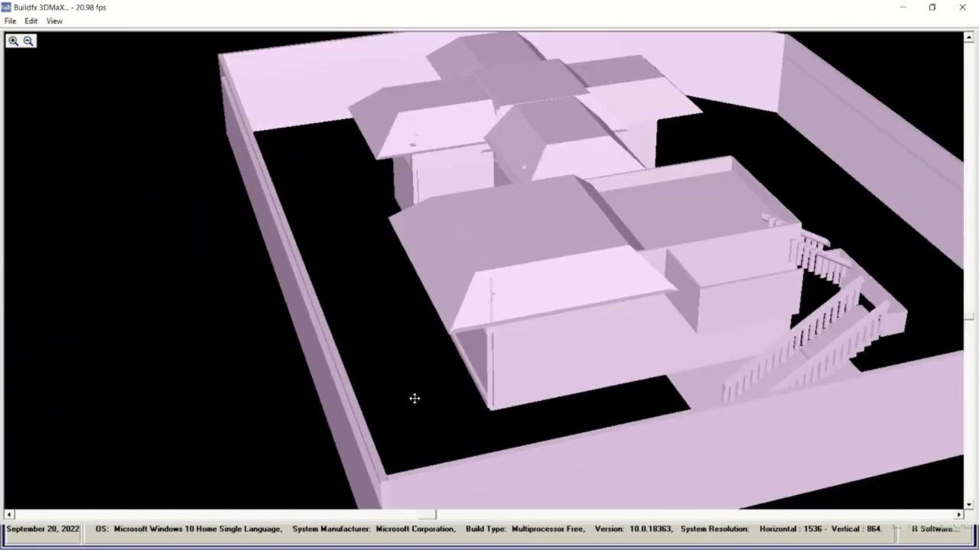
Shade the model with Gradient, then switch it to Plan Based Colors
left_click(53, 21)
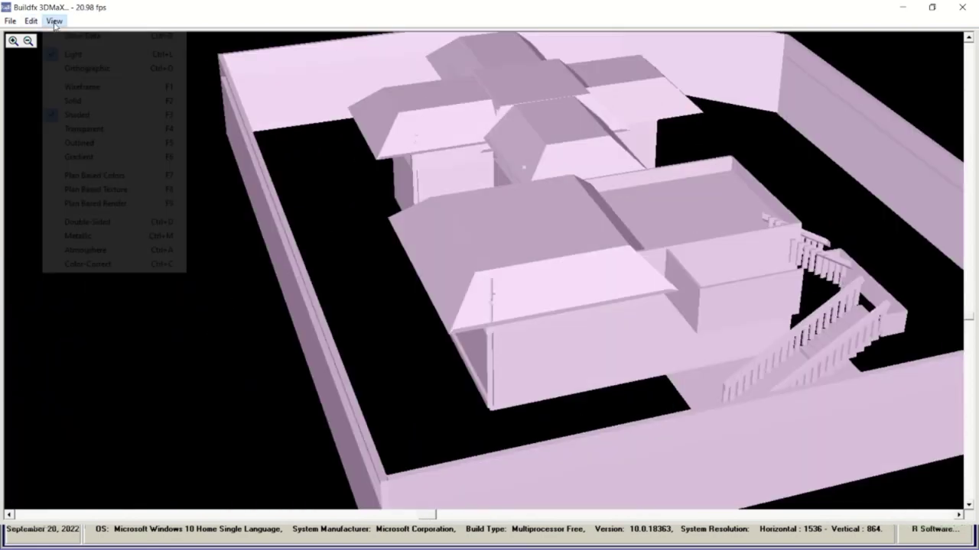
left_click(74, 158)
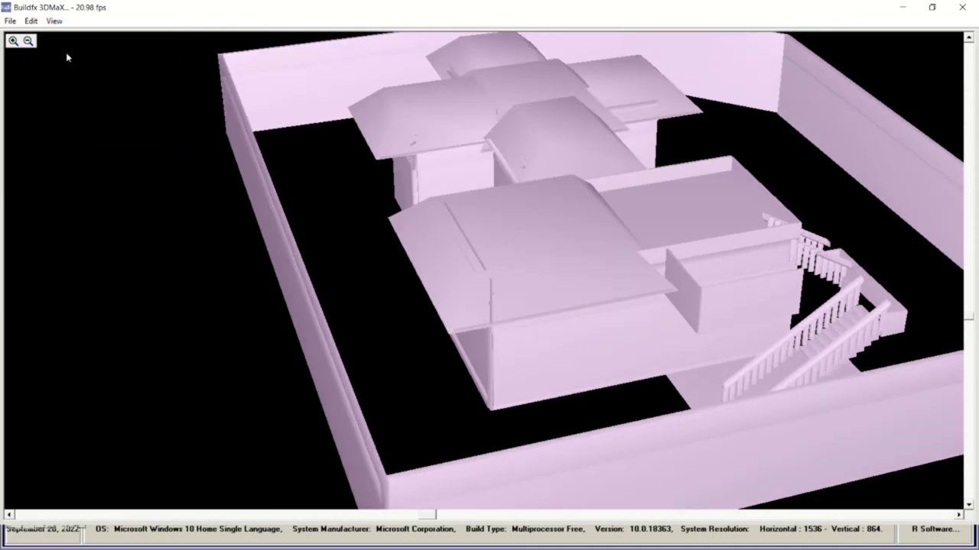
left_click(53, 22)
left_click(82, 173)
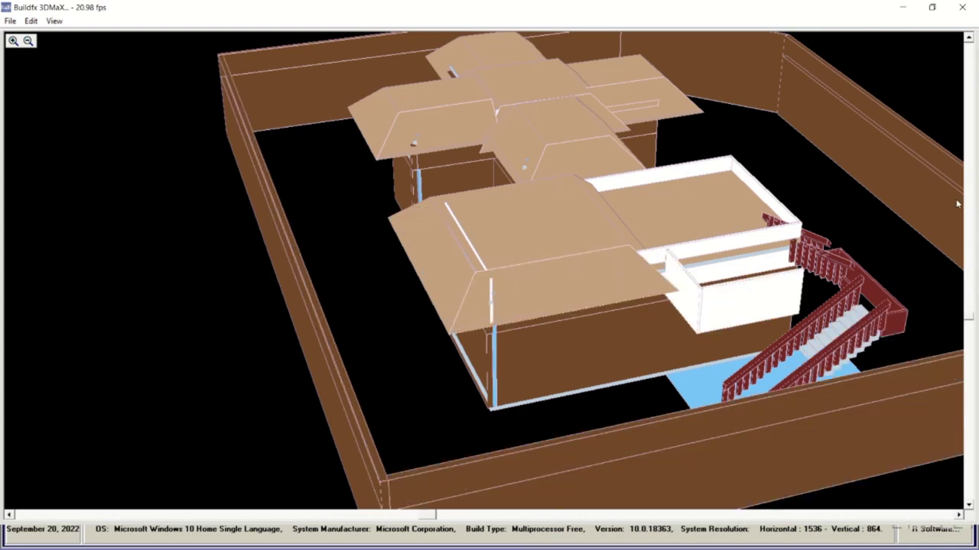
View the model with Plan Based Texture, then Gradient shading from a top-down angle
left_click(53, 21)
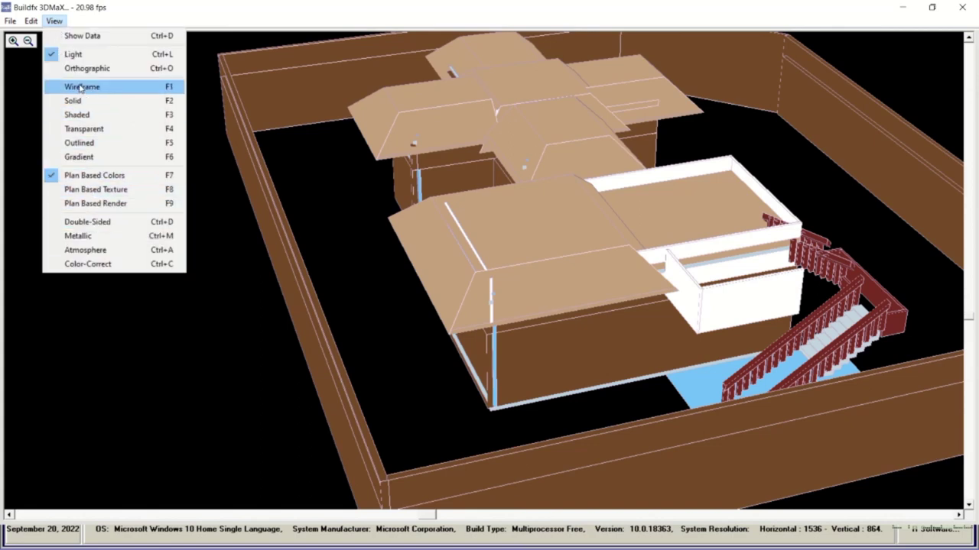
left_click(95, 189)
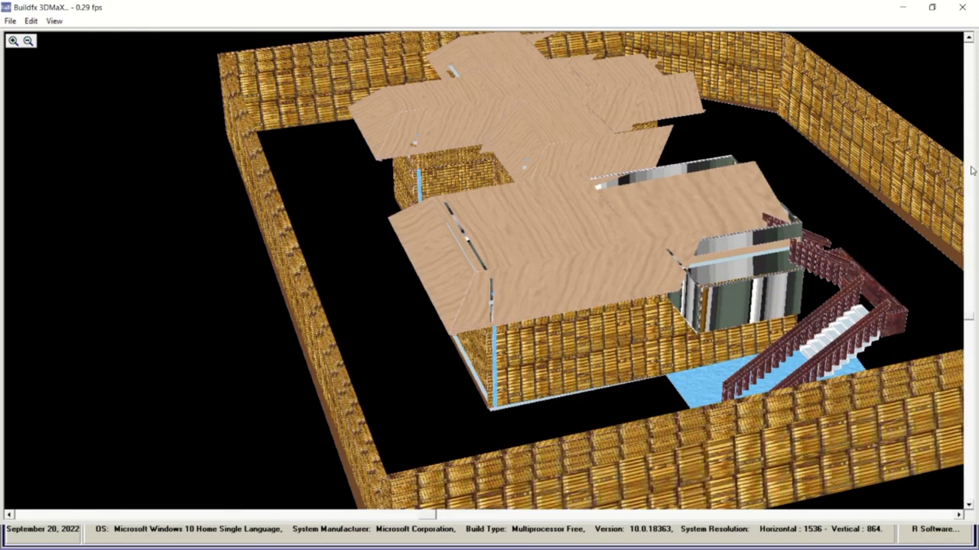
left_click(54, 22)
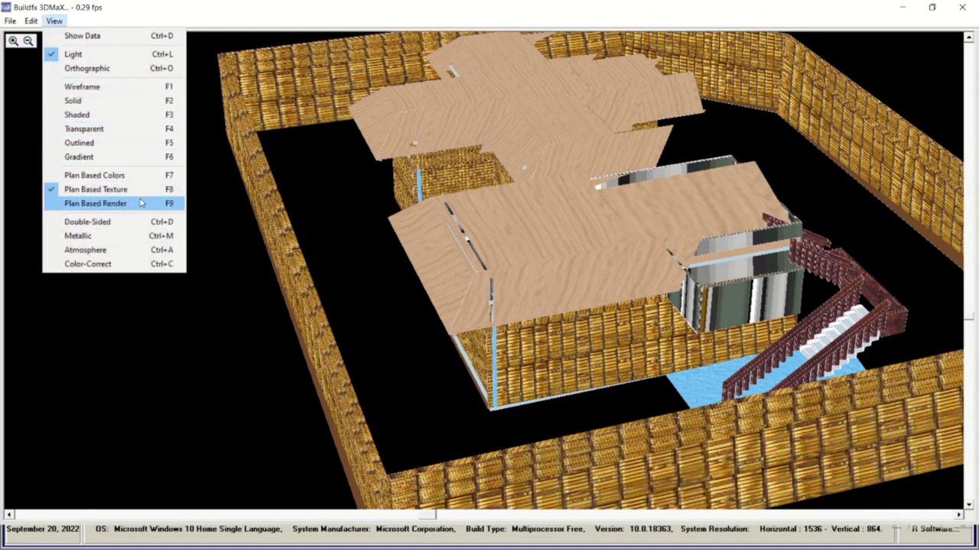
left_click(83, 157)
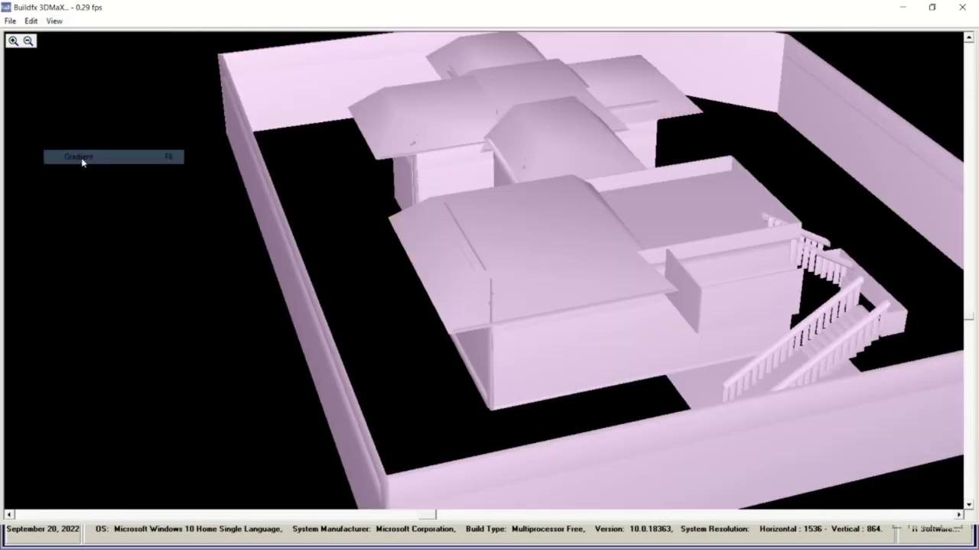
mouse_move(464, 279)
left_mouse_down()
mouse_move(449, 278)
mouse_move(466, 273)
left_mouse_up()
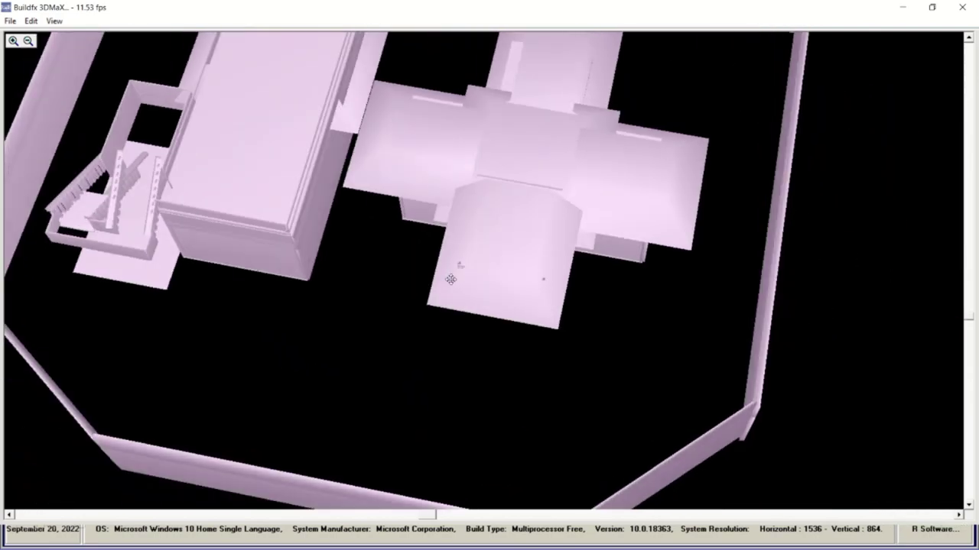
left_click_drag(466, 273, 443, 273)
Close 3DMaX, open the plan in 3D Draw, and generate the model from data
left_click(961, 8)
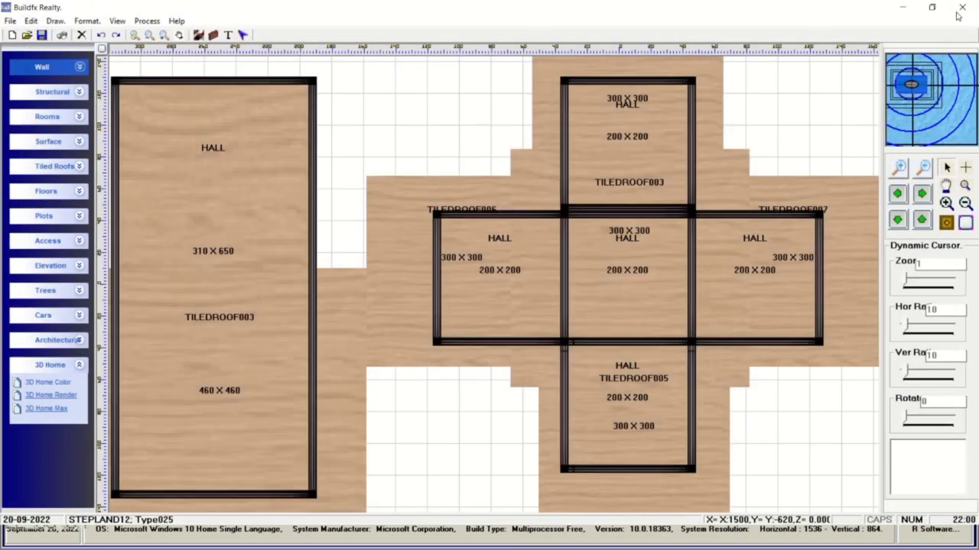
left_click(58, 385)
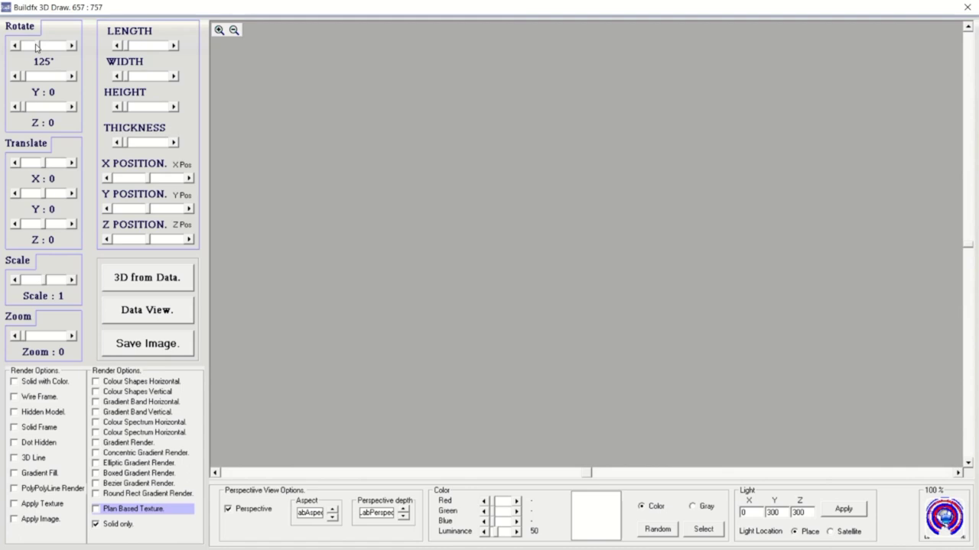
left_click(35, 48)
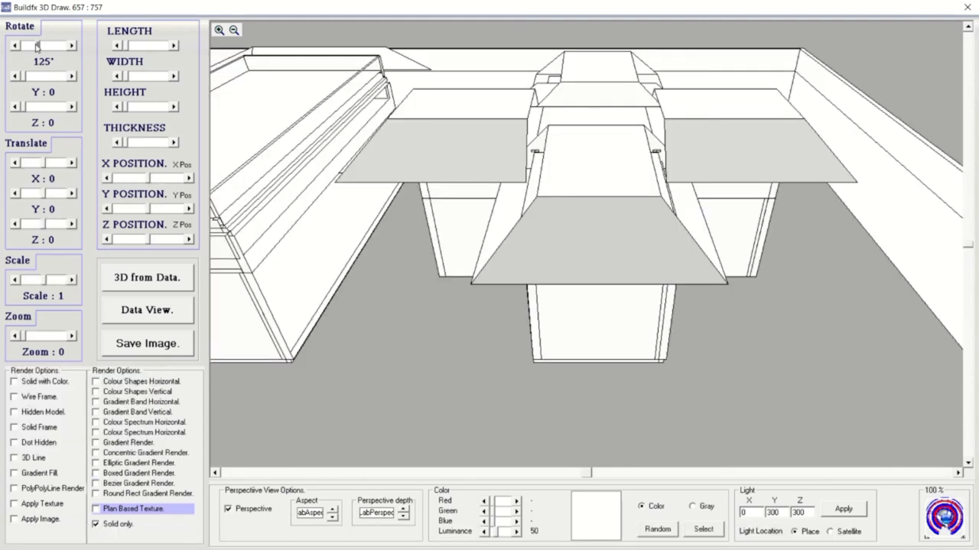
Enable Plan Based Texture, uncheck Solid only, and rotate the model by one degree
left_click_drag(584, 474, 306, 474)
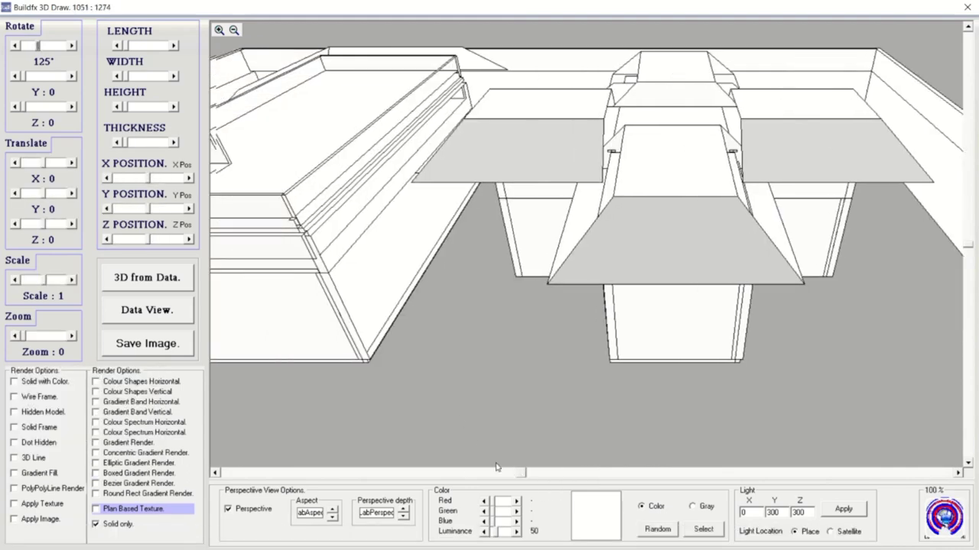
left_click(121, 510)
left_click(117, 525)
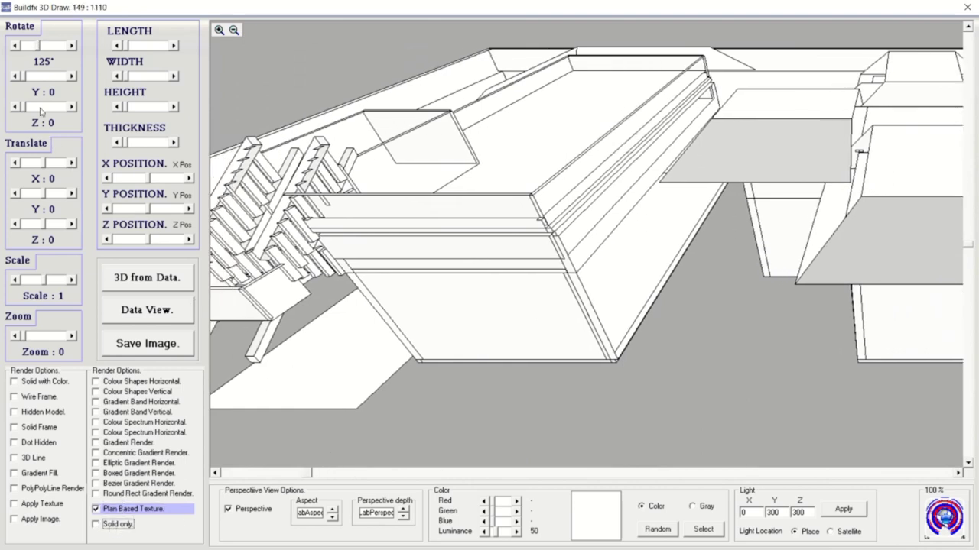
left_click(72, 46)
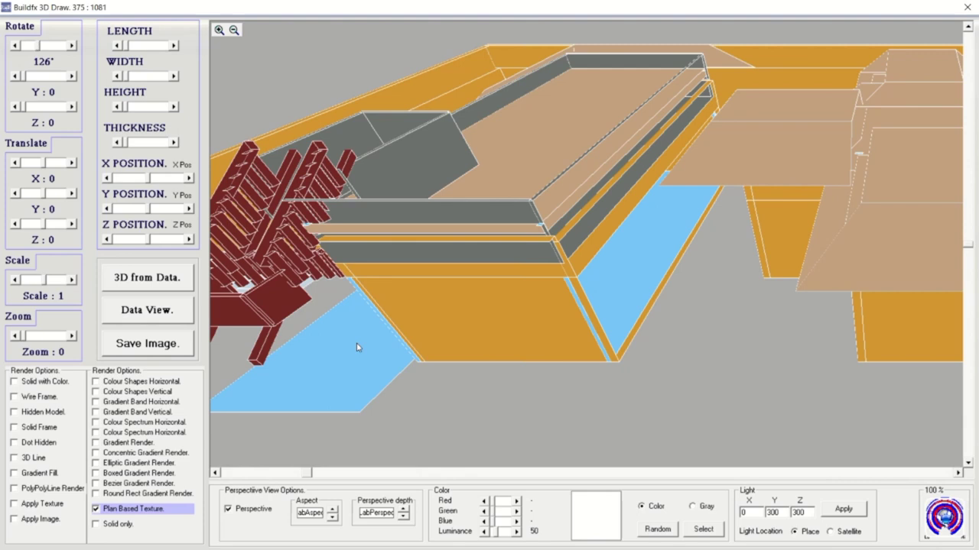
Adjust the Z tilt, set Render Quality to High, and click Show Data
left_click(23, 109)
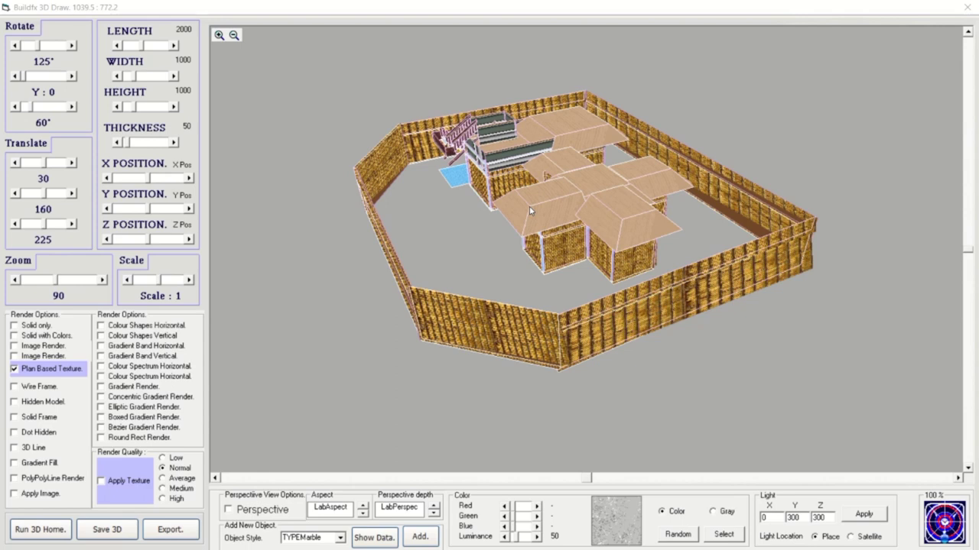
left_click(175, 498)
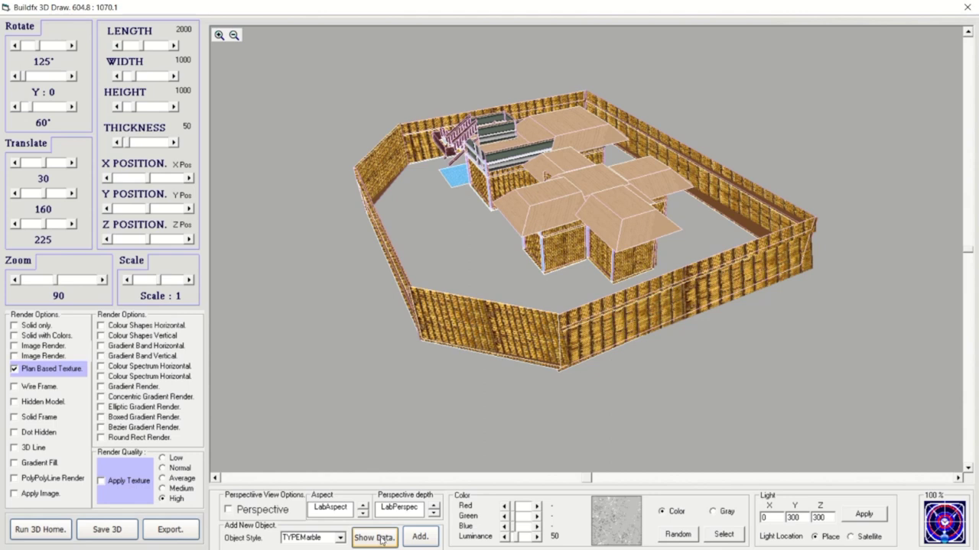
left_click(380, 544)
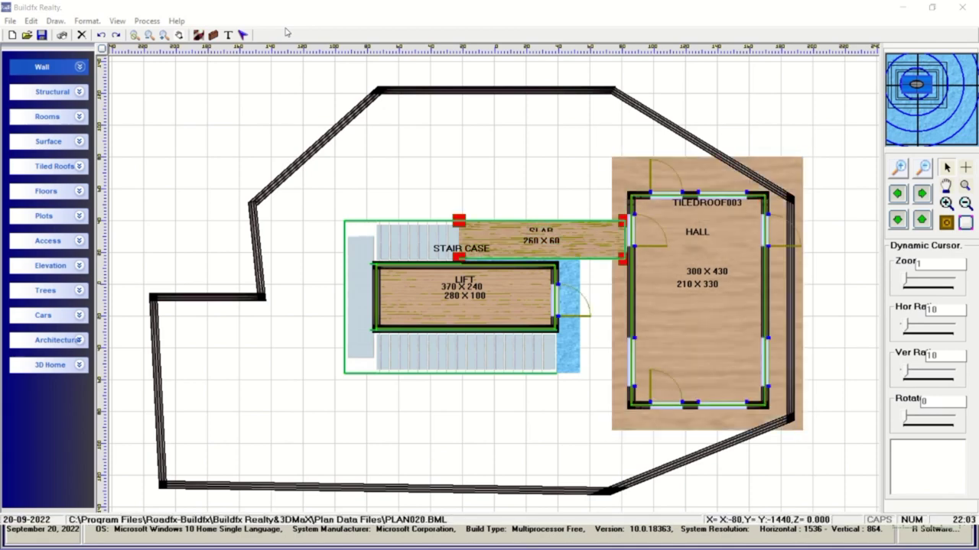
Open PLAN020 in 3D Home Max, zoom out to the whole building, and apply Plan Based Colors
left_click(79, 365)
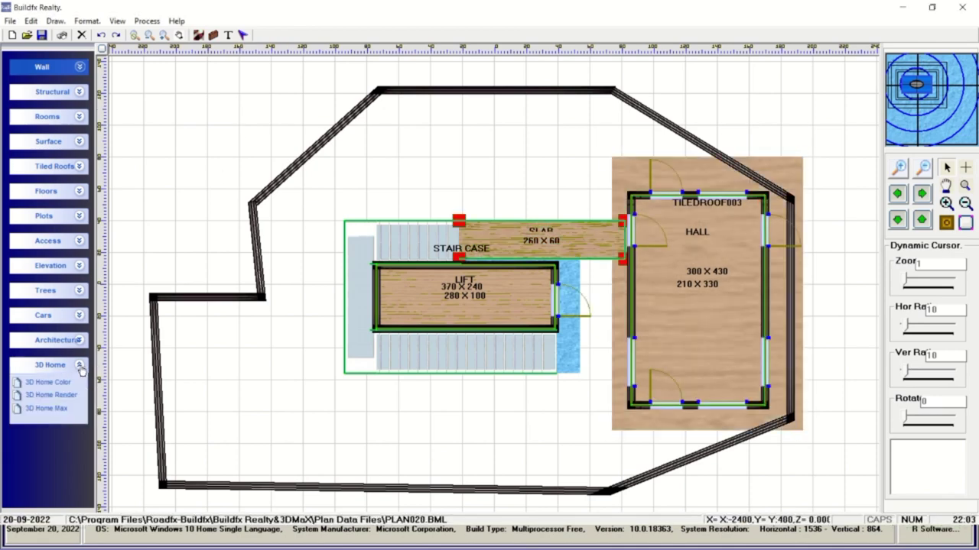
left_click(70, 407)
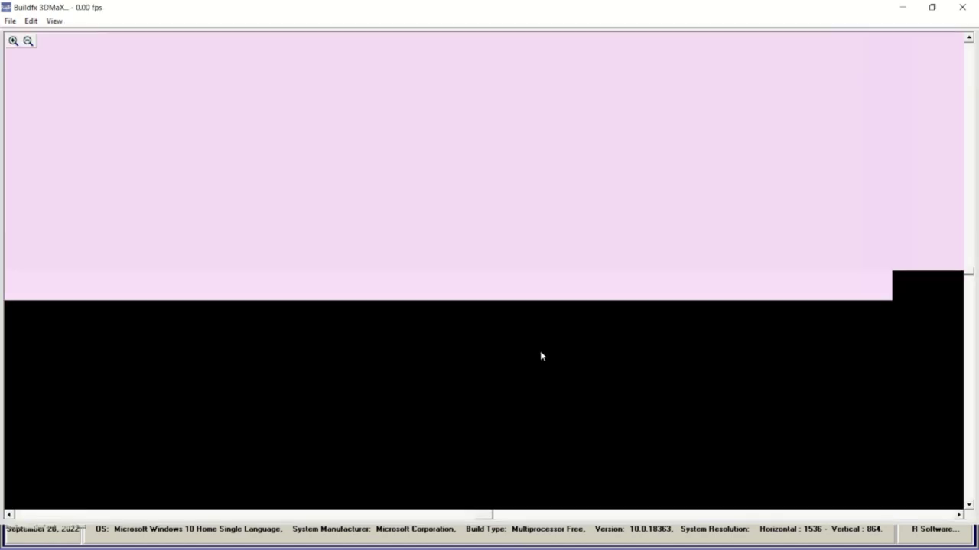
mouse_move(423, 229)
left_mouse_down()
mouse_move(456, 454)
mouse_move(457, 193)
left_mouse_up()
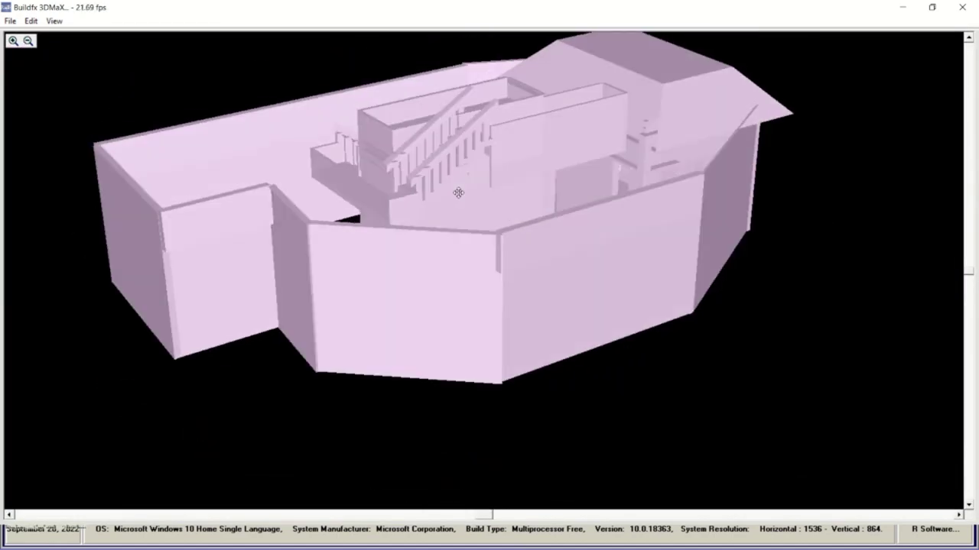
left_click(54, 21)
left_click(81, 175)
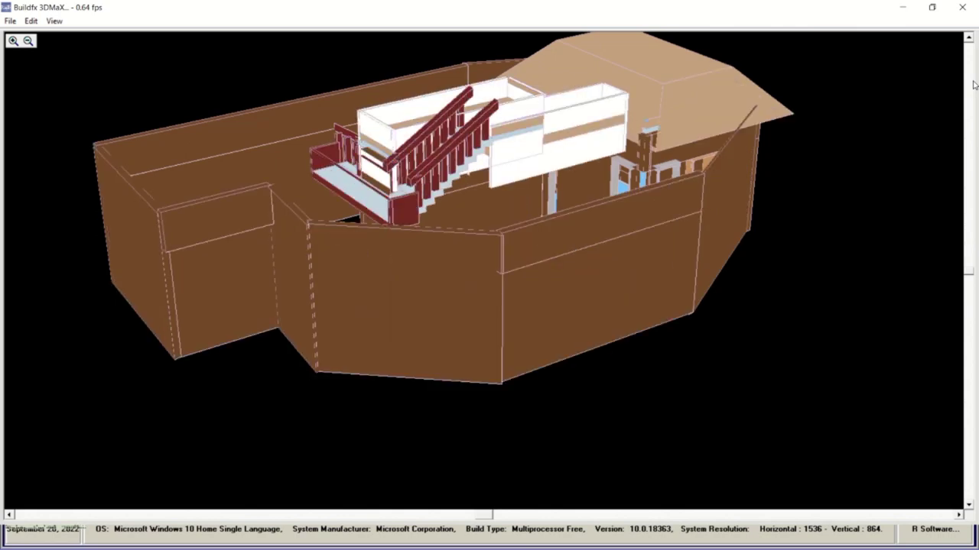
Preview the model with Plan Based Texture and Gradient, orbit it, then close 3DMaX
left_click(53, 21)
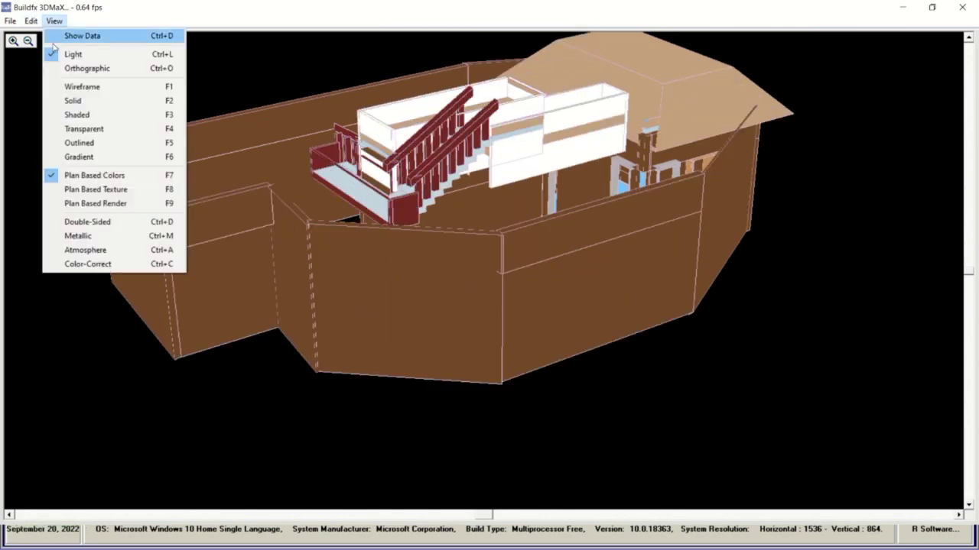
left_click(70, 196)
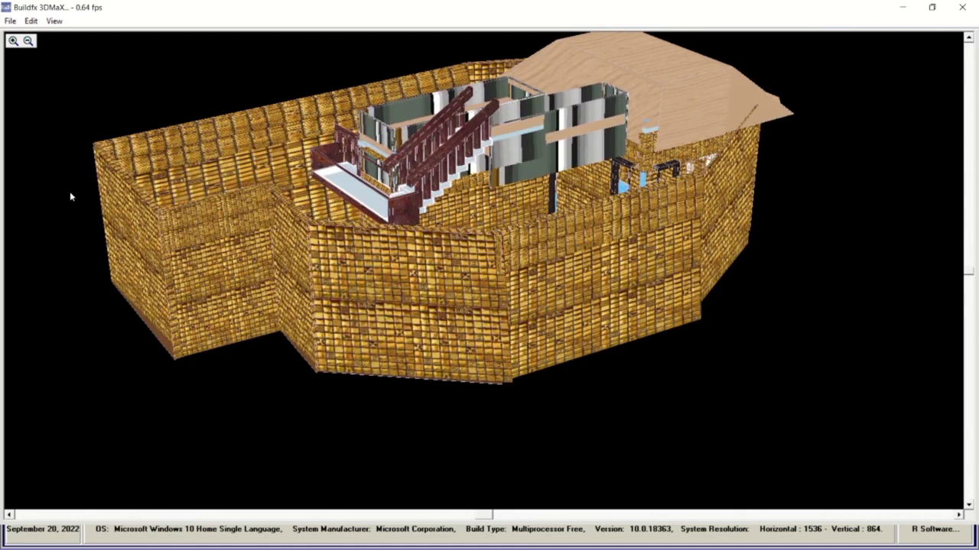
left_click(58, 22)
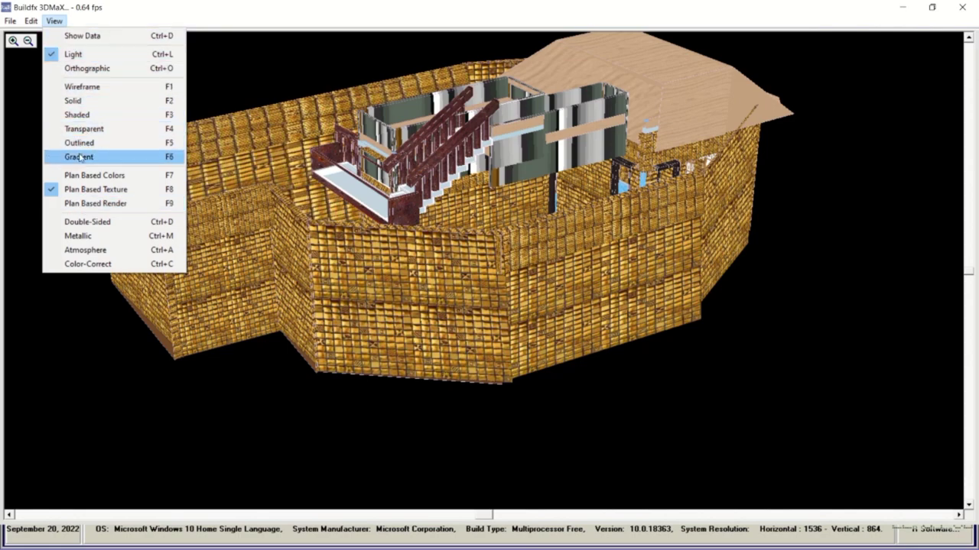
left_click(79, 156)
mouse_move(355, 312)
left_mouse_down()
mouse_move(400, 305)
mouse_move(357, 313)
left_mouse_up()
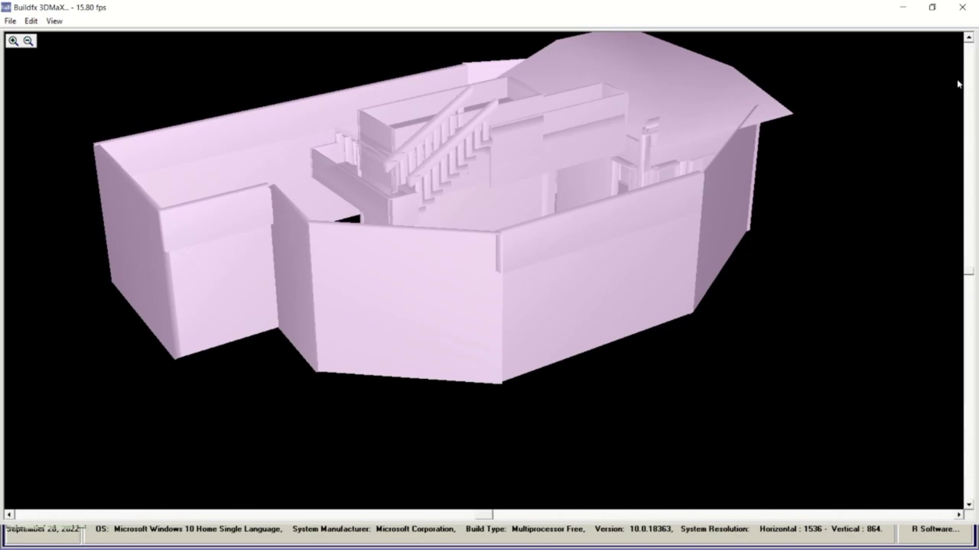
left_click(965, 7)
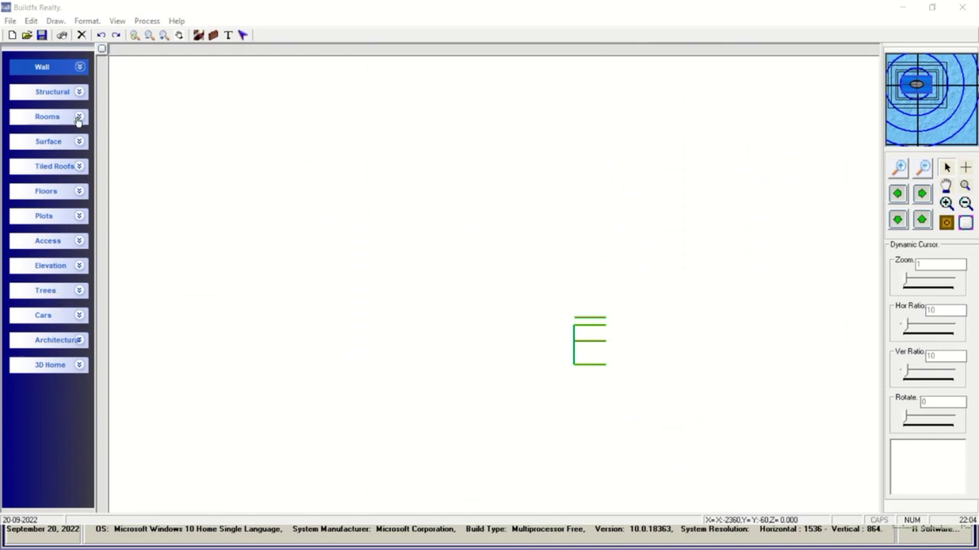
Add a 270 × 260 HALL from Rooms and centre it on the canvas
left_click(78, 119)
left_click(31, 134)
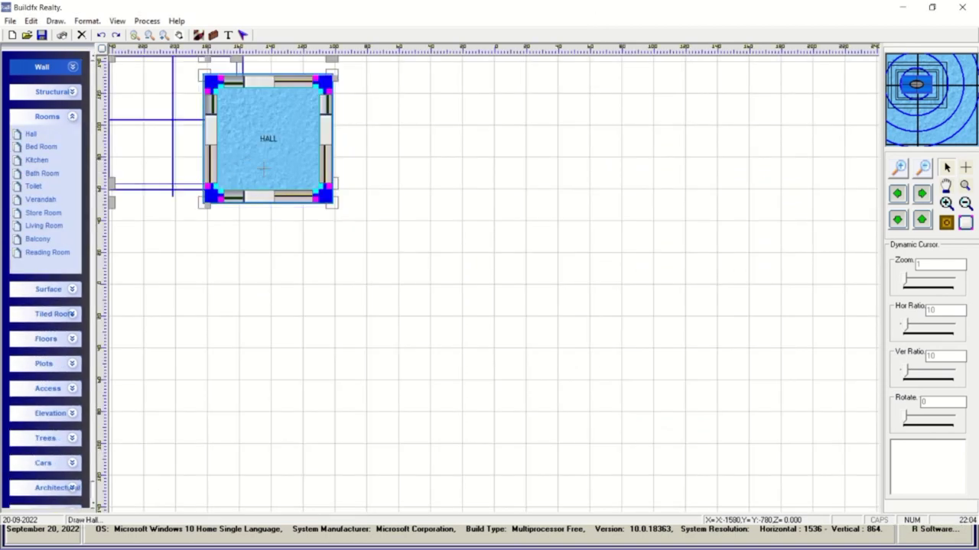
mouse_move(326, 199)
left_mouse_down()
mouse_move(511, 321)
mouse_move(488, 285)
left_mouse_up()
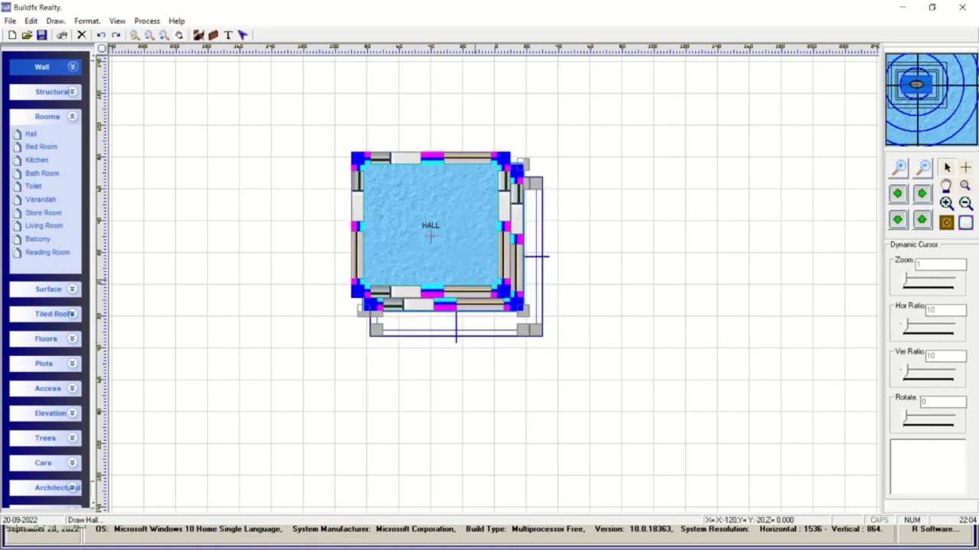
double_click(443, 275)
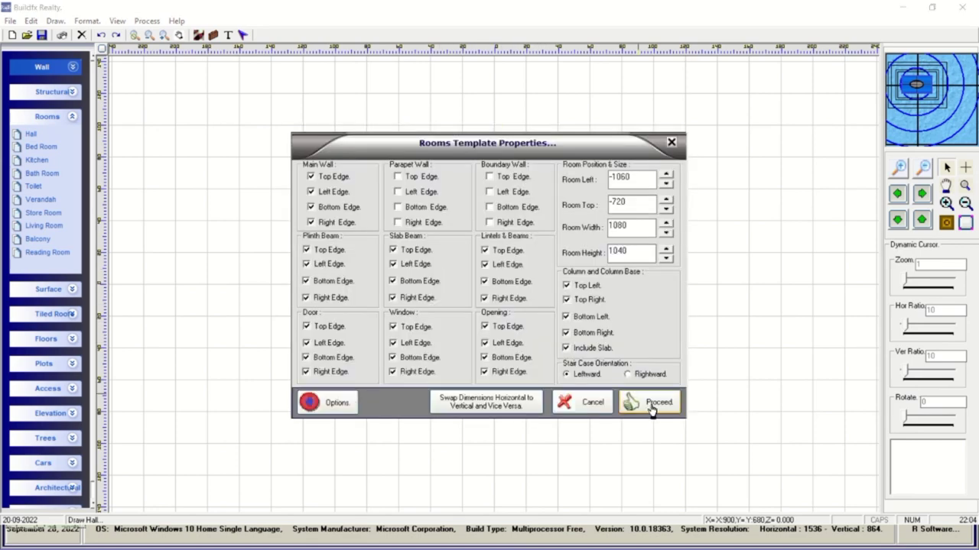
left_click(458, 412)
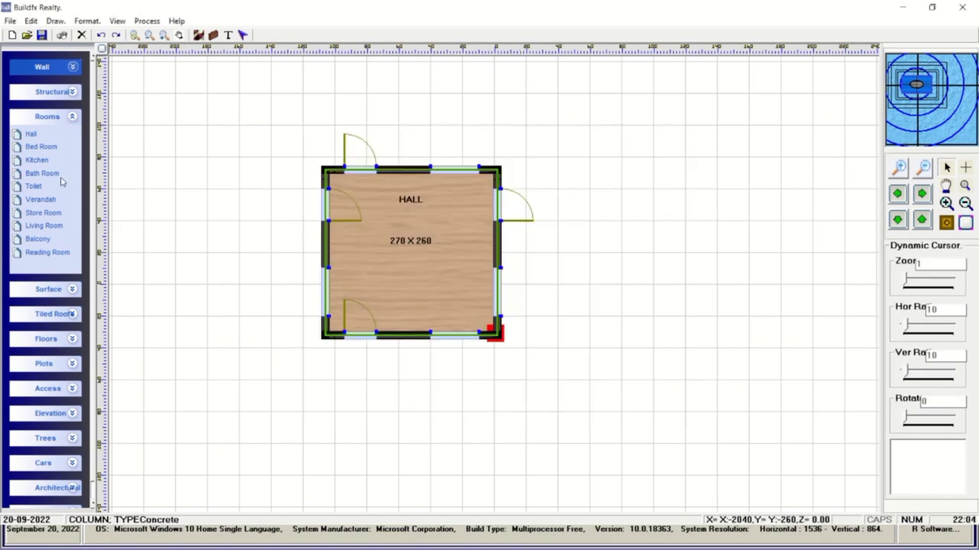
Add a 200 × 200 BED ROOM against the HALL's right side, removing its Main Wall Left Edge
left_click(40, 147)
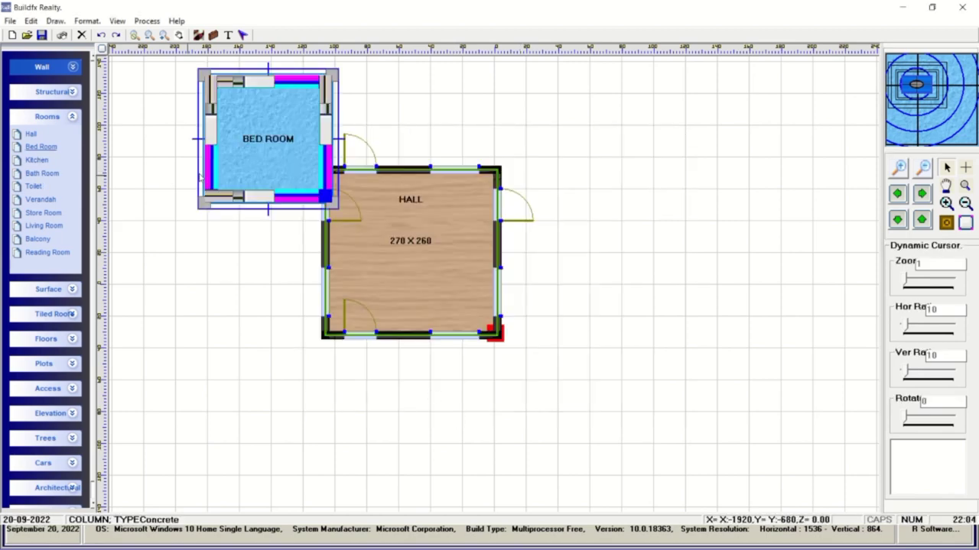
mouse_move(247, 153)
left_mouse_down()
mouse_move(641, 221)
mouse_move(550, 218)
mouse_move(559, 225)
left_mouse_up()
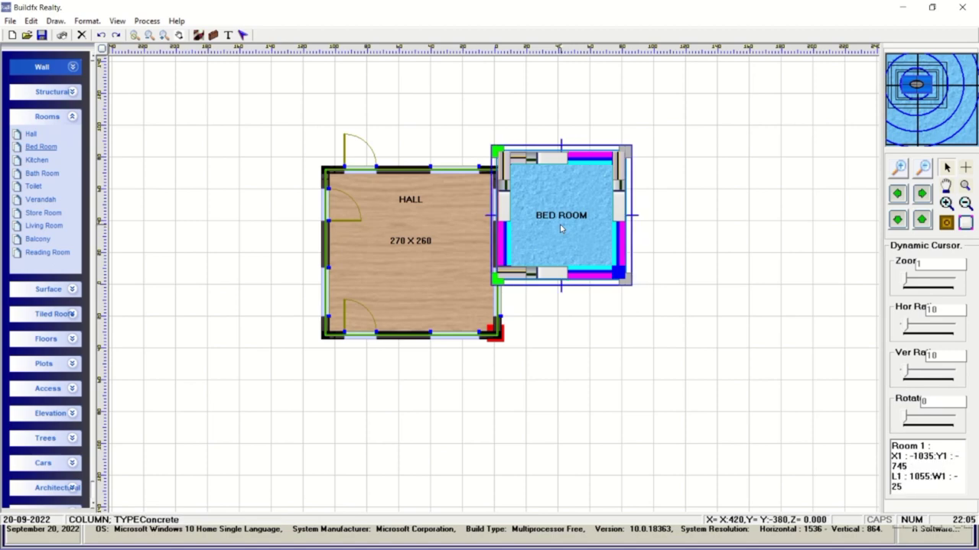
left_click_drag(557, 244, 555, 245)
double_click(538, 240)
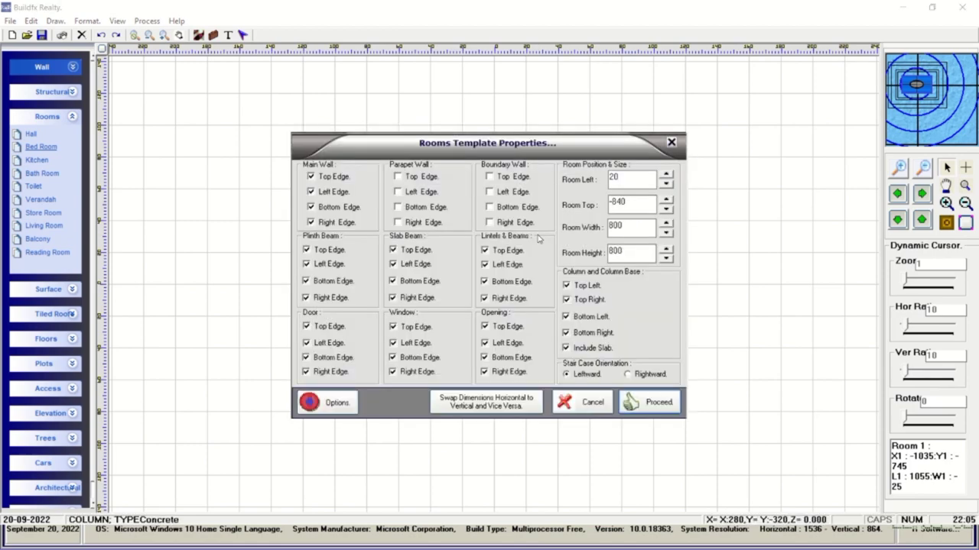
left_click(320, 196)
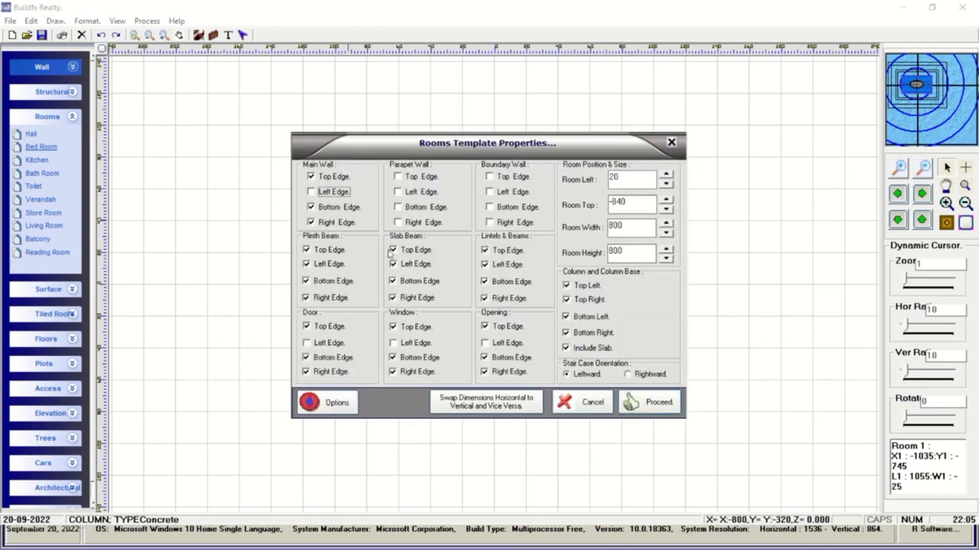
left_click(656, 406)
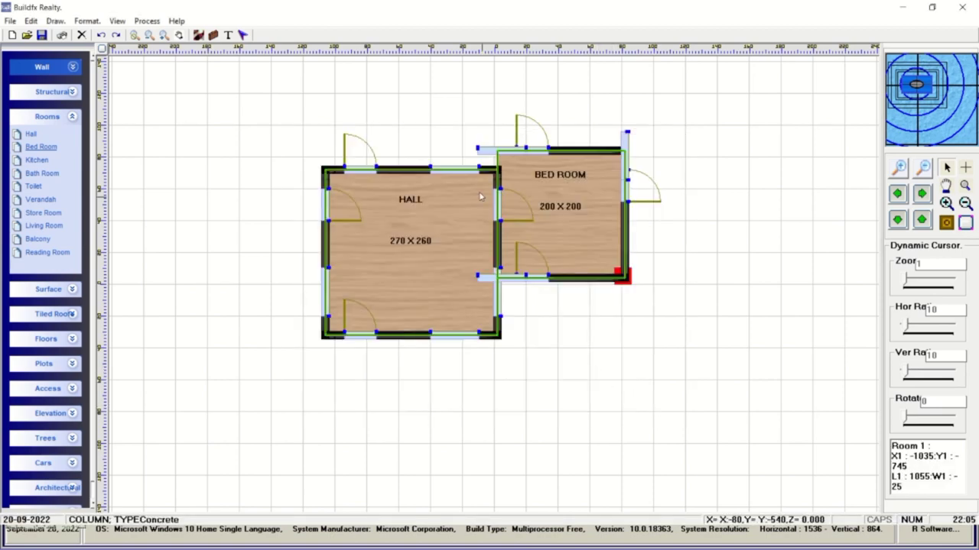
left_click(484, 151)
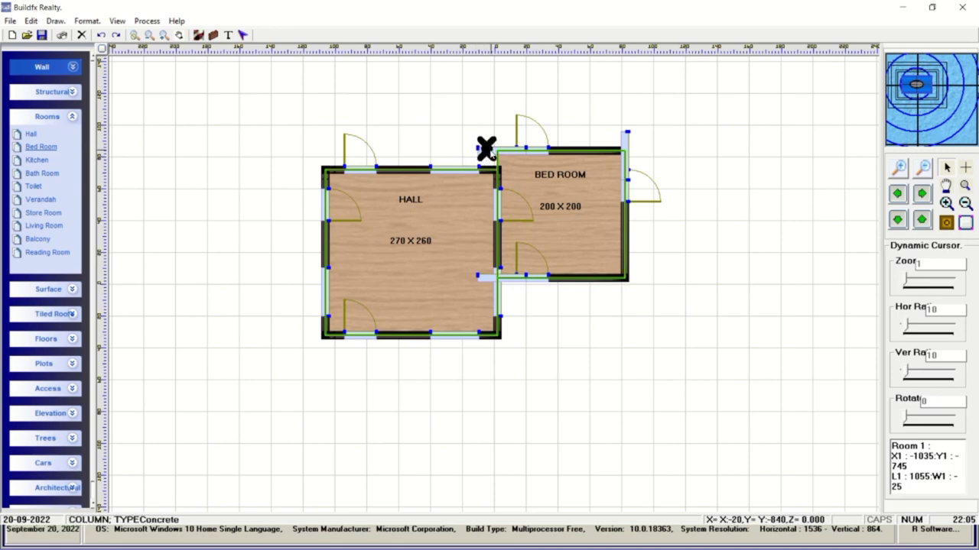
left_click(152, 425)
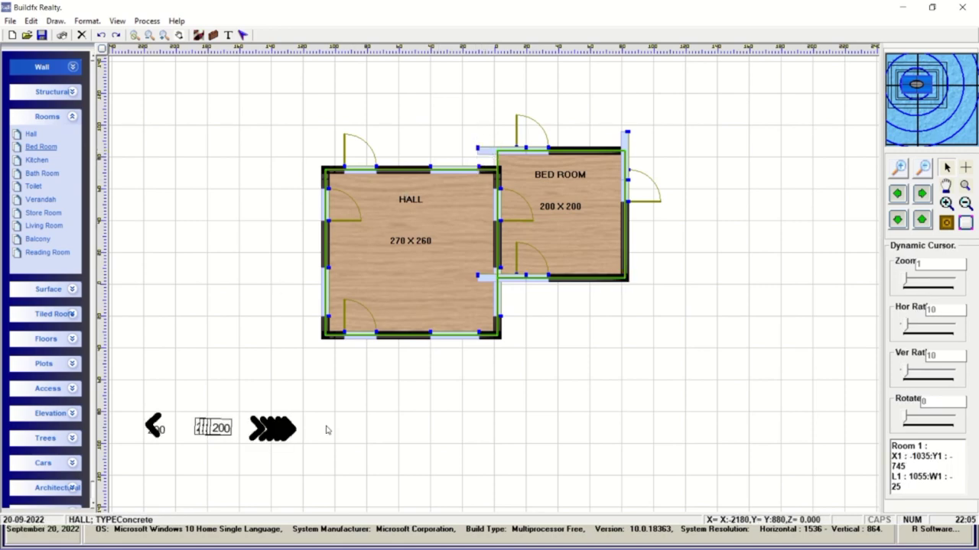
left_click(702, 345)
left_click(266, 135)
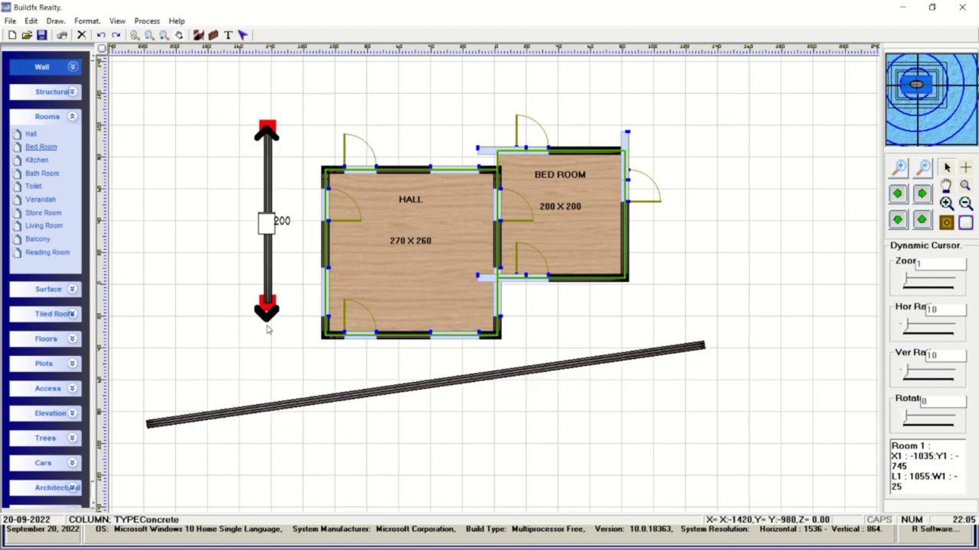
left_click(271, 450)
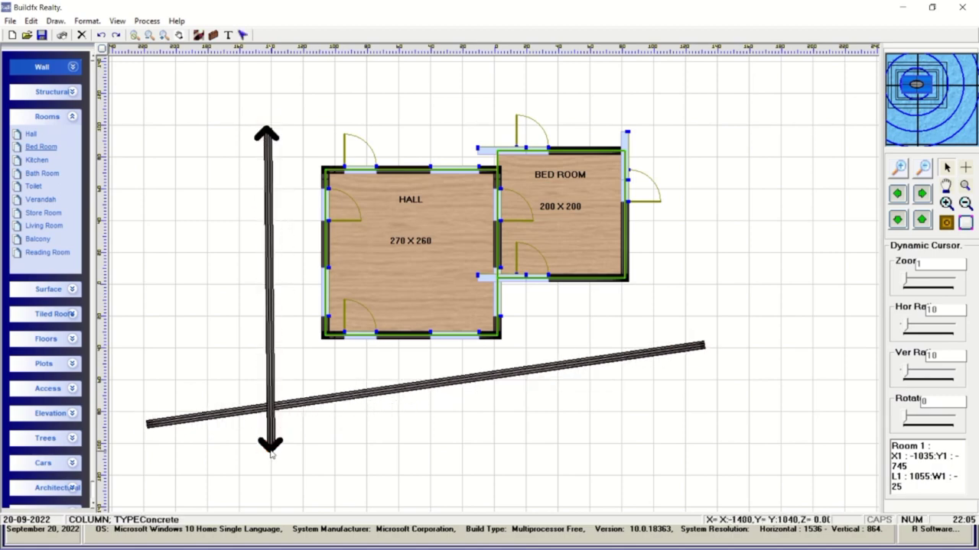
left_click(383, 461)
left_click(681, 317)
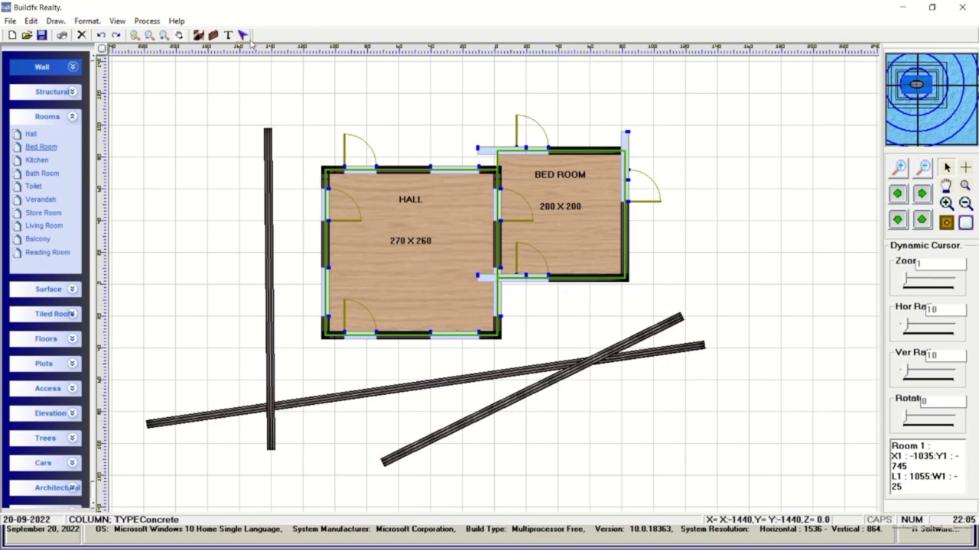
left_click(641, 345)
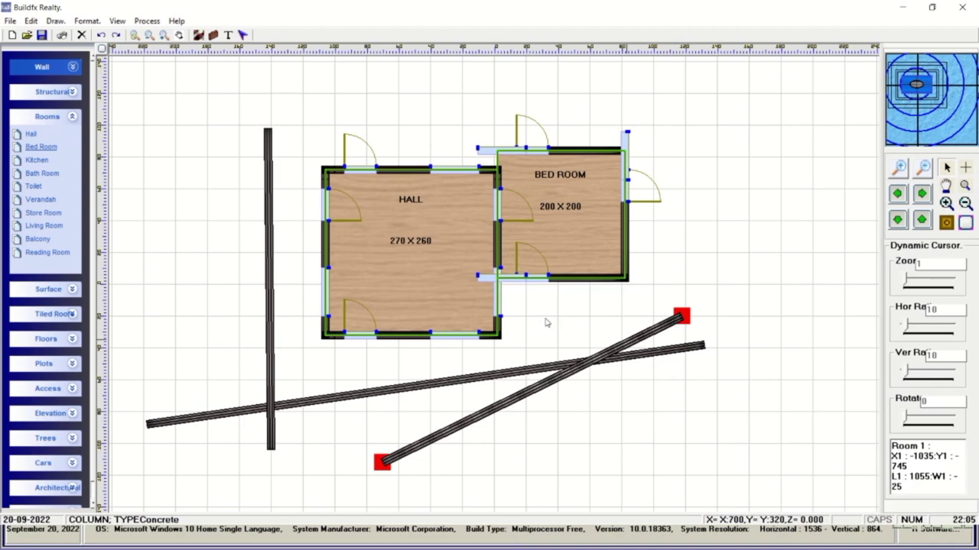
left_click(82, 36)
left_click(409, 388)
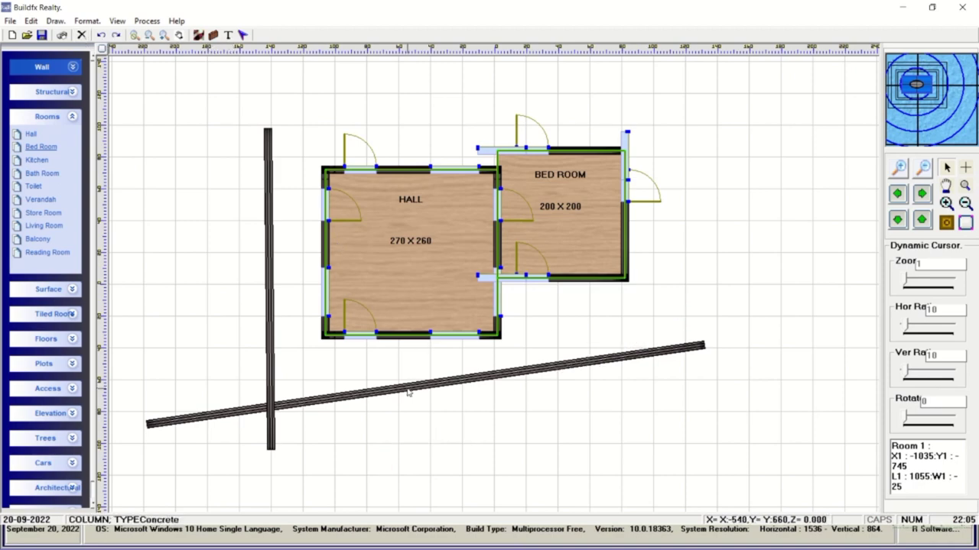
right_click(408, 392)
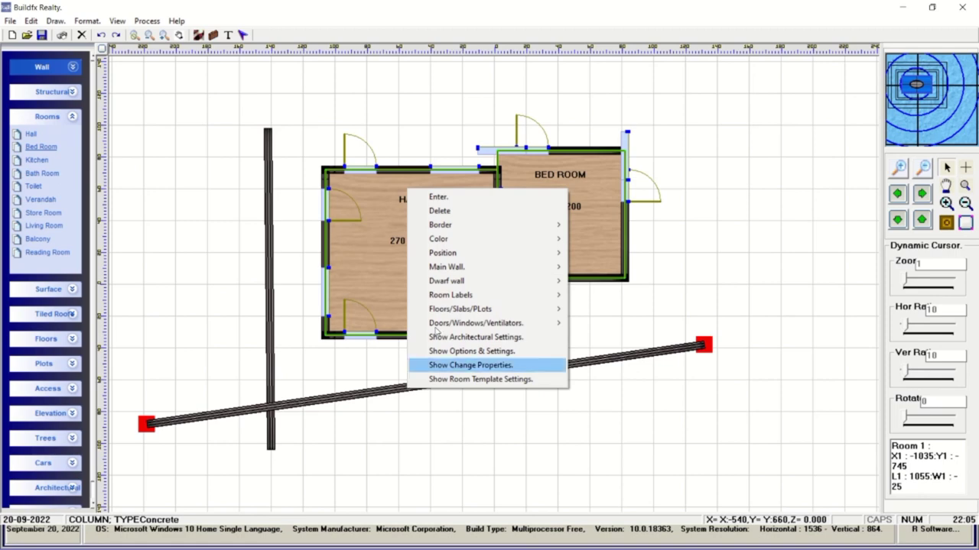
left_click(462, 210)
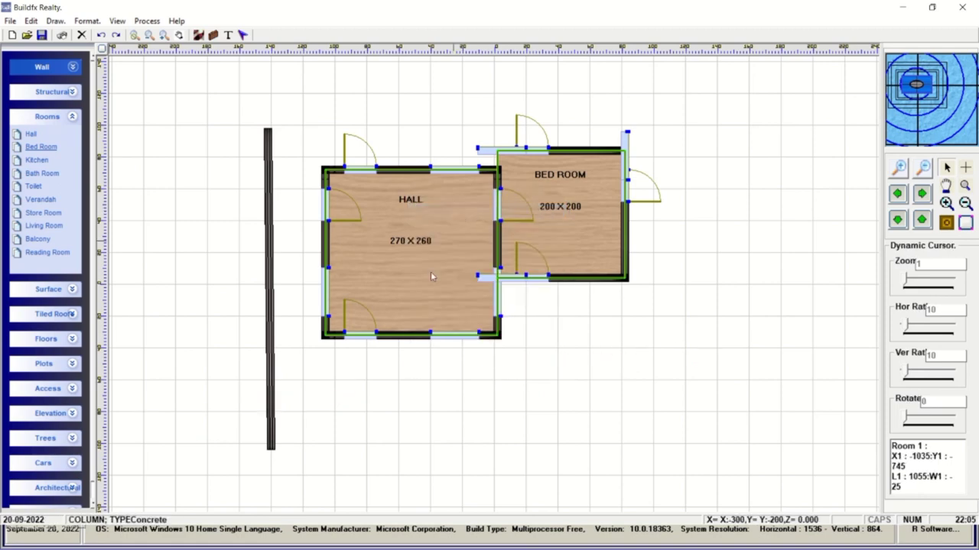
left_click(271, 337)
right_click(271, 337)
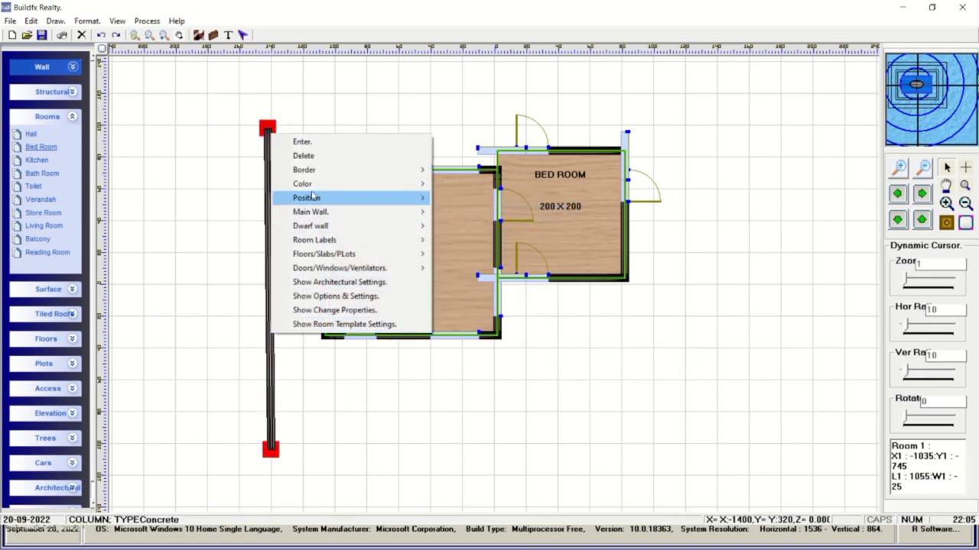
Open Change Properties for the plan and show its Door/Window/Vent records
left_click(303, 156)
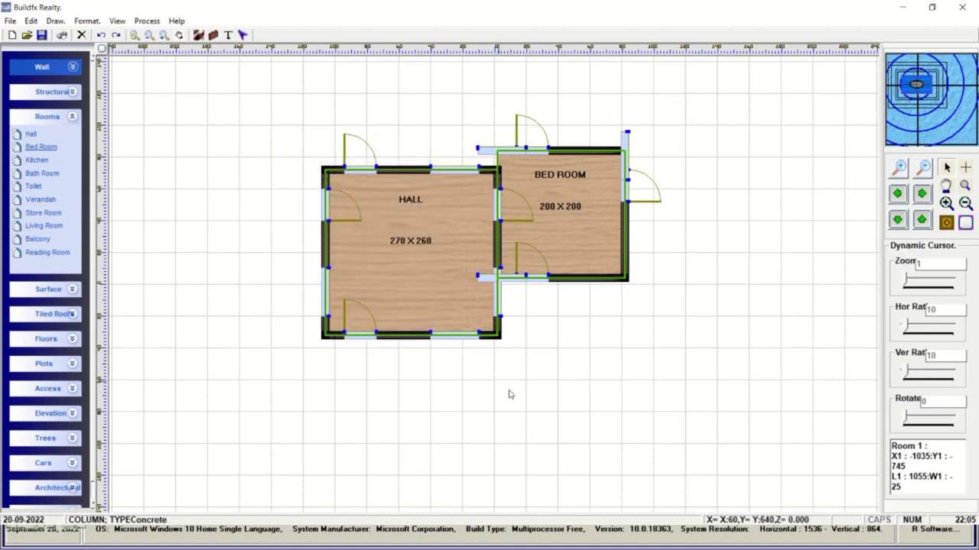
right_click(557, 399)
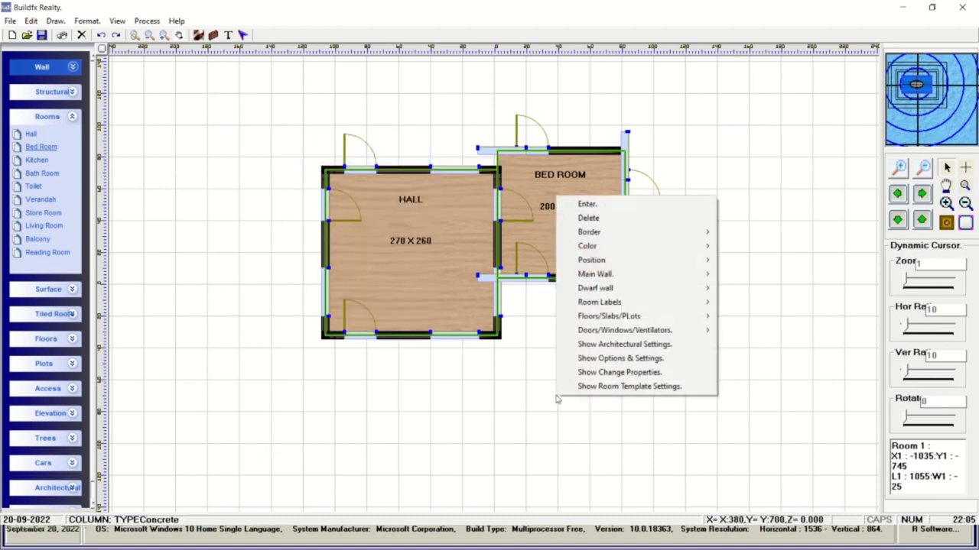
left_click(594, 373)
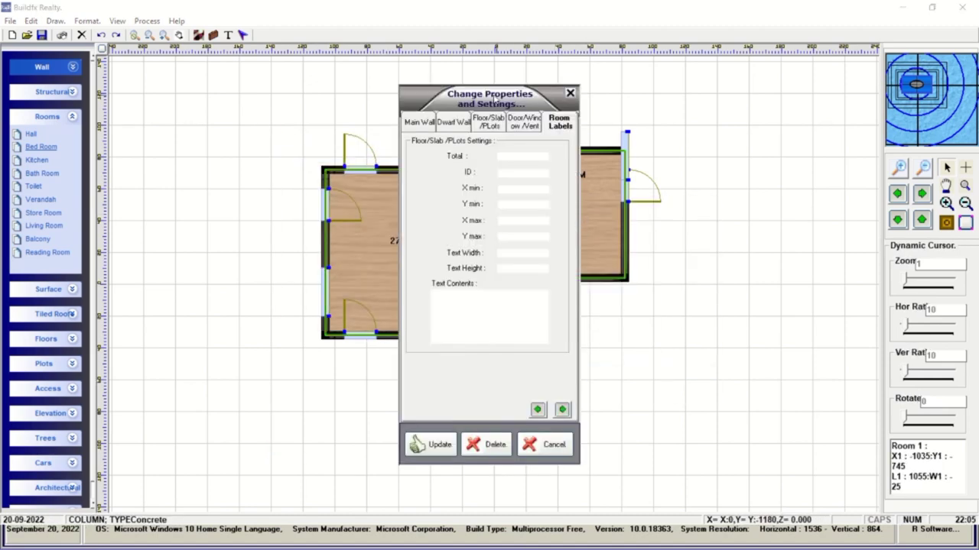
mouse_move(404, 94)
left_mouse_down()
mouse_move(743, 128)
mouse_move(680, 87)
left_mouse_up()
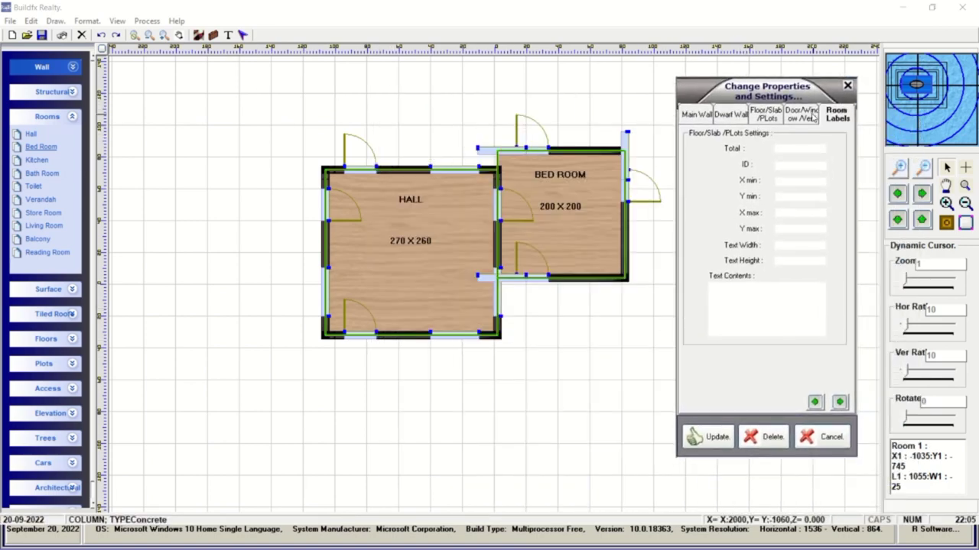
left_click(813, 115)
Step to the hall–bedroom windows and delete those on the hall's right wall and bedroom's top wall
left_click(839, 402)
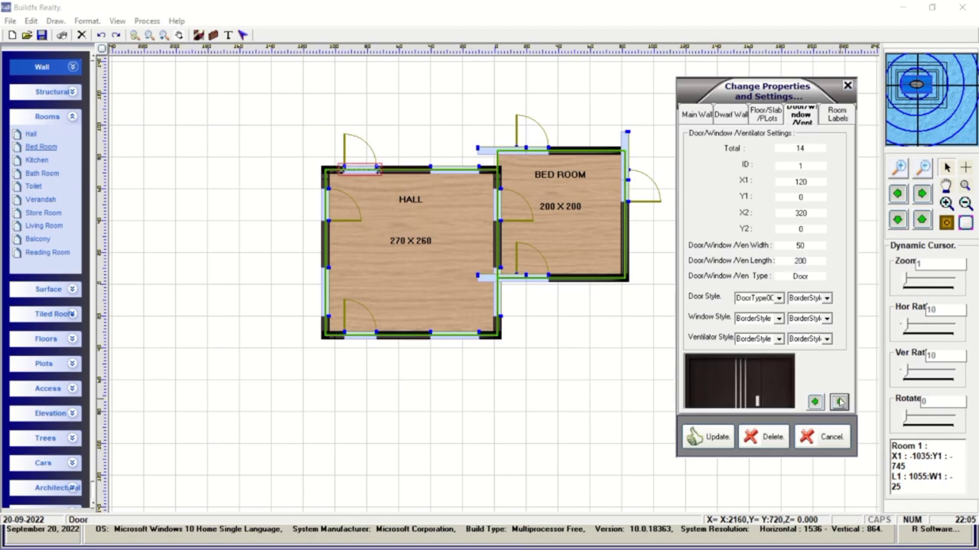
left_click(838, 401)
left_click(839, 402)
left_click(839, 402)
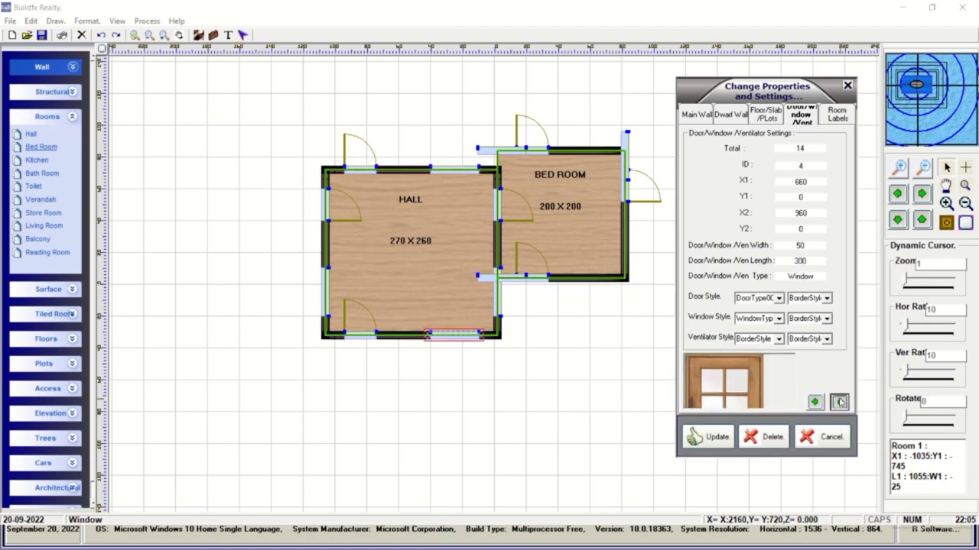
left_click(839, 402)
left_click(839, 401)
left_click(839, 402)
left_click(839, 401)
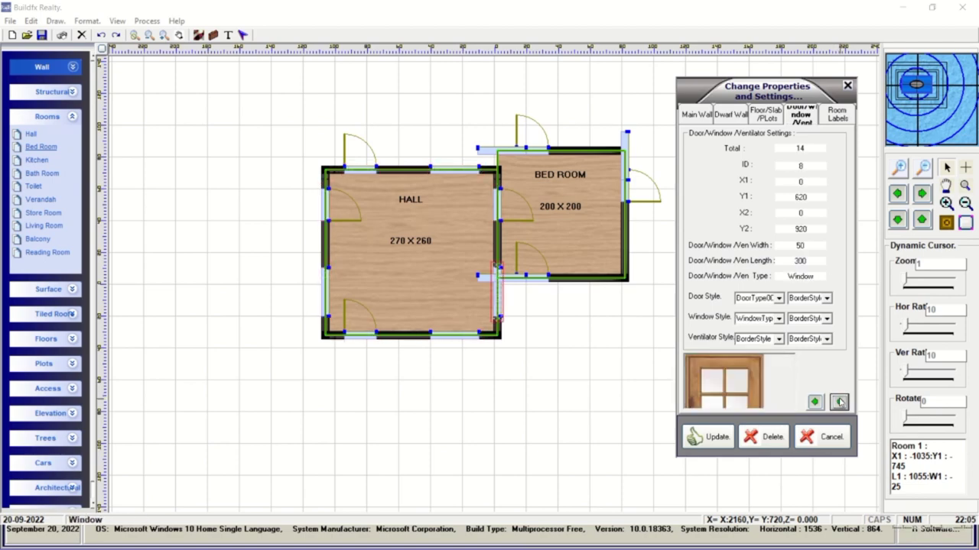
left_click(767, 436)
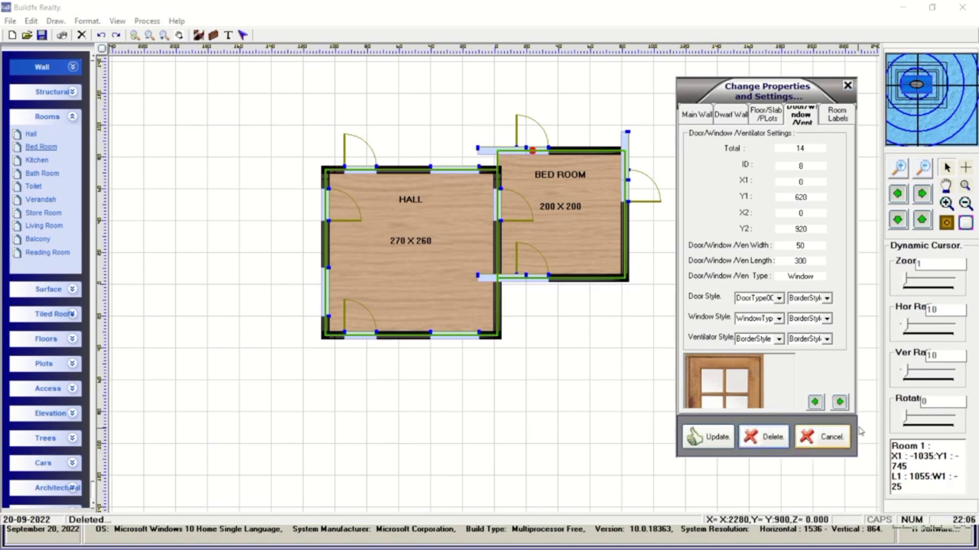
left_click(768, 437)
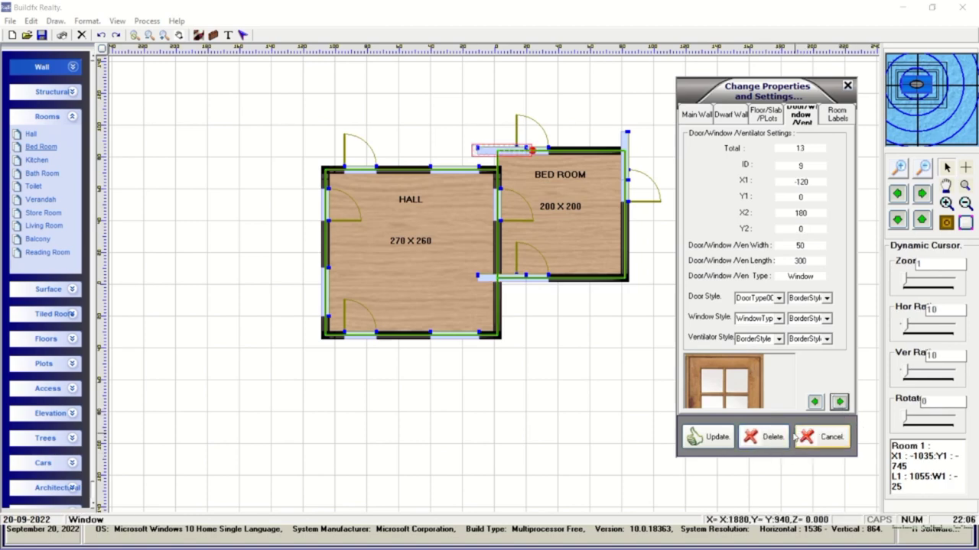
Delete the bedroom's stray windows at the top corner, bottom-left corner and right wall
left_click(750, 440)
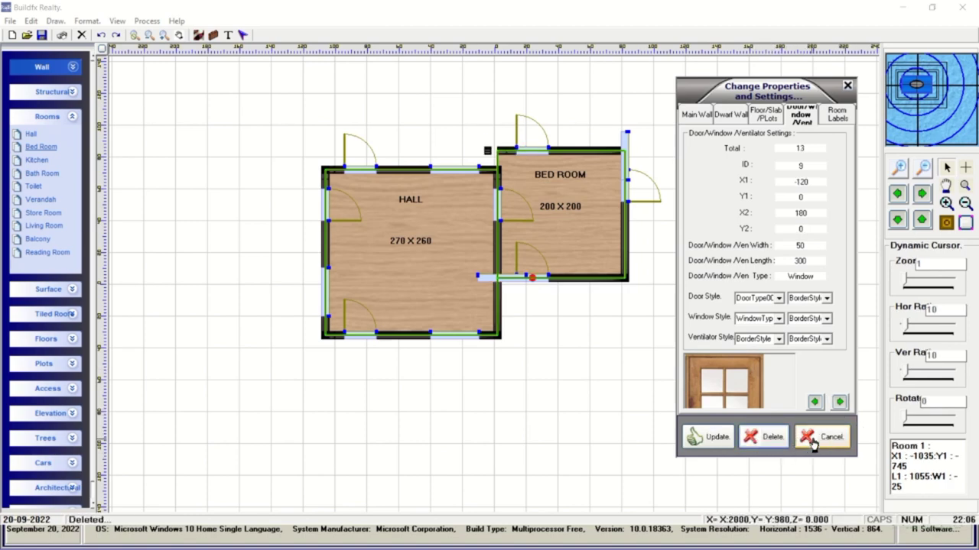
left_click(839, 401)
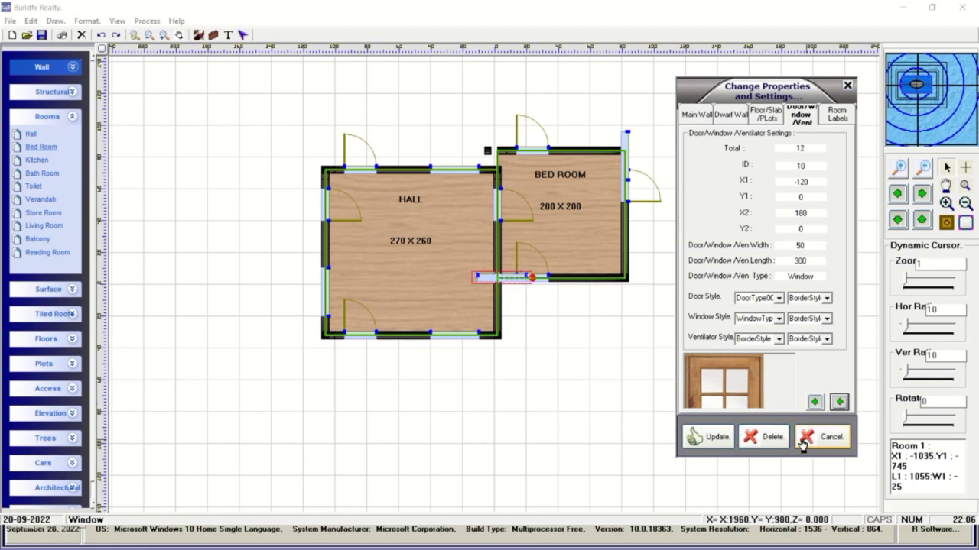
left_click(767, 436)
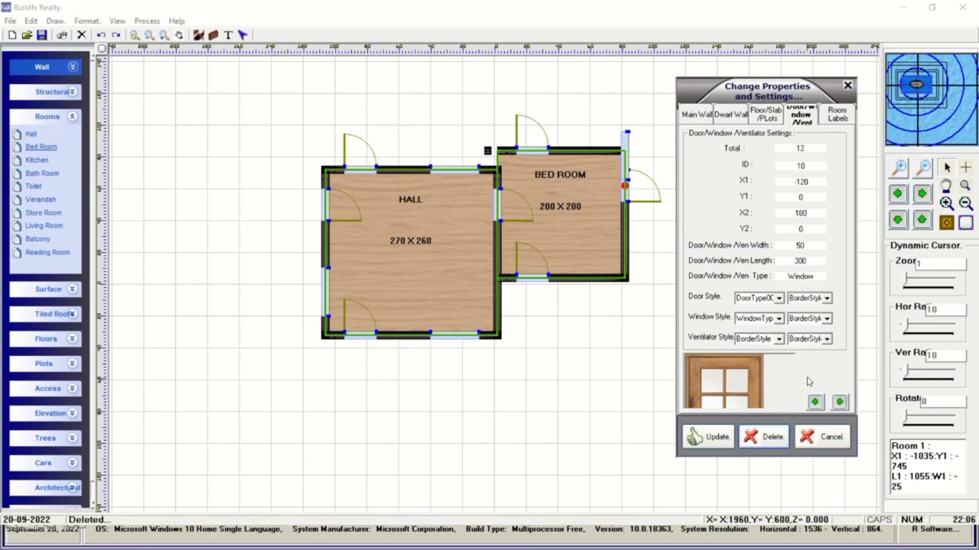
left_click(839, 402)
left_click(768, 439)
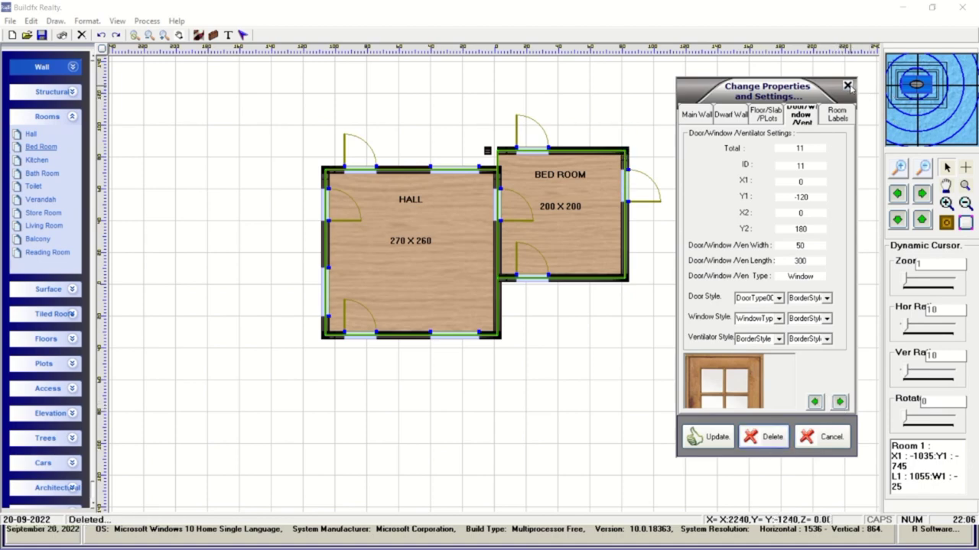
Delete the small loose Main Wall piece above the bedroom and apply the update
left_click(698, 111)
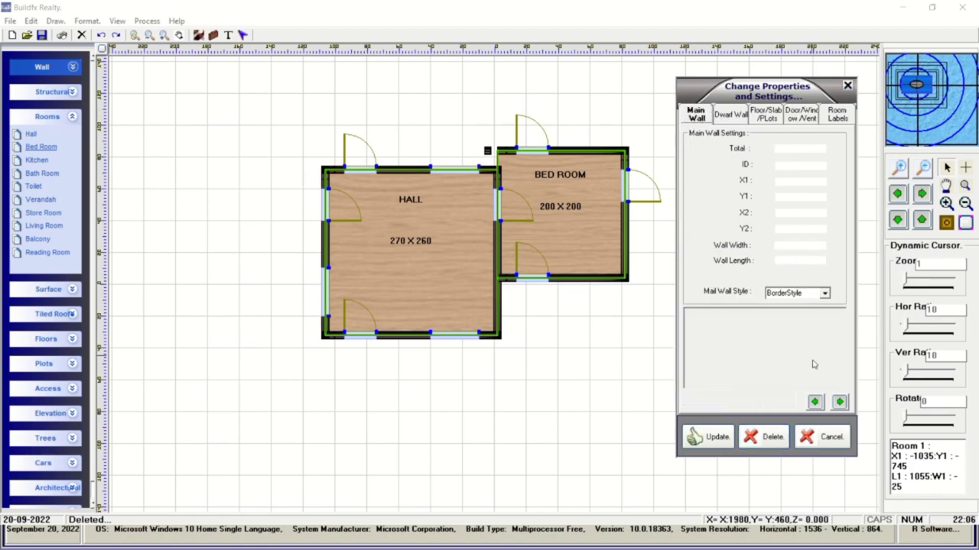
left_click(839, 403)
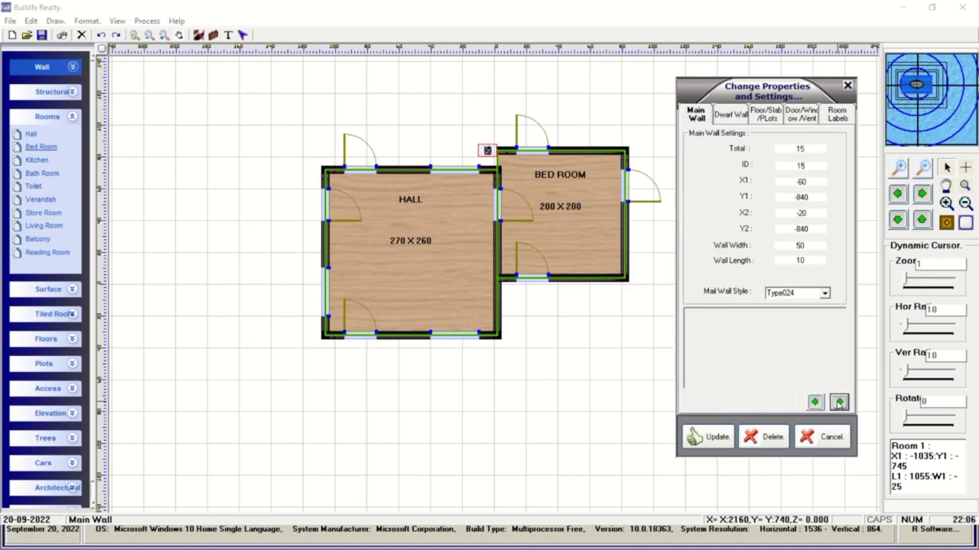
left_click(772, 436)
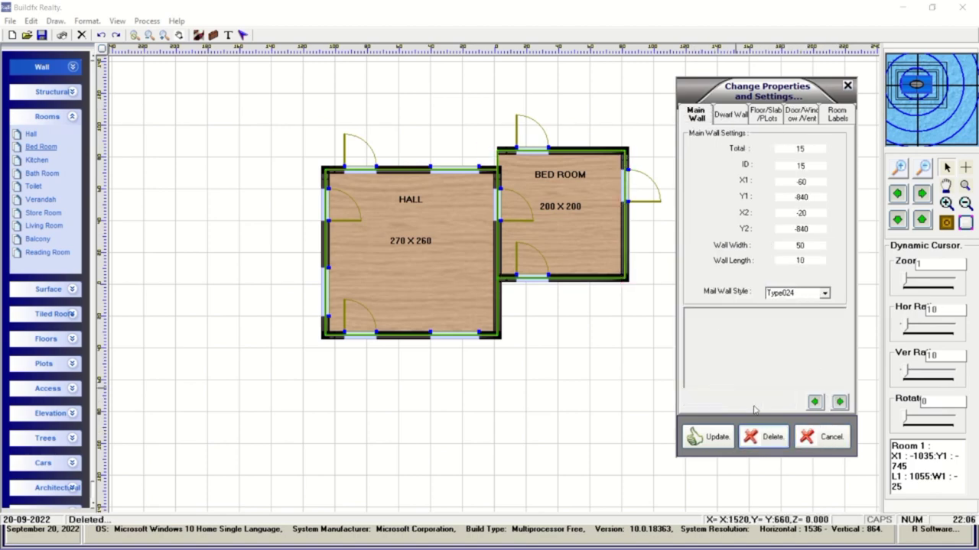
left_click(717, 437)
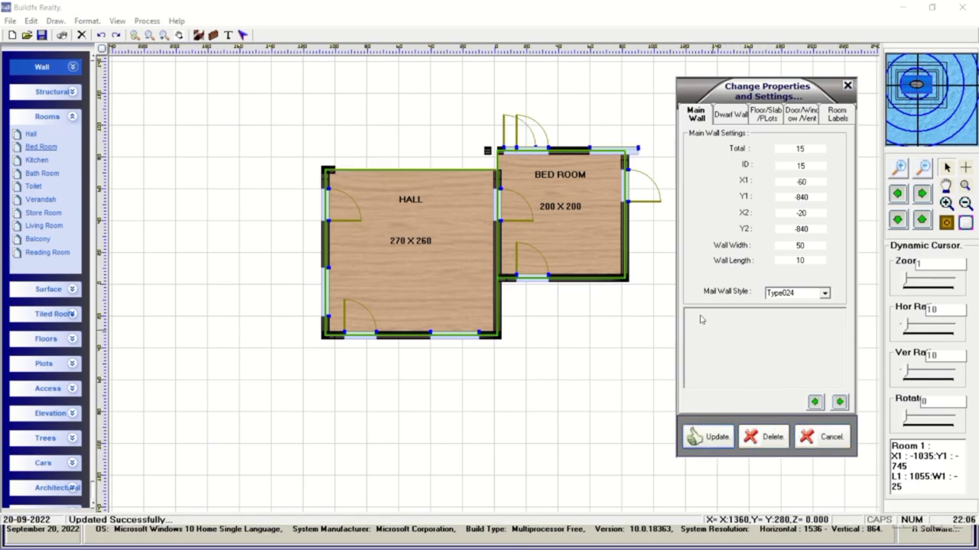
Reopen Change Properties and delete the remaining window on the bedroom's top wall
left_click(633, 152)
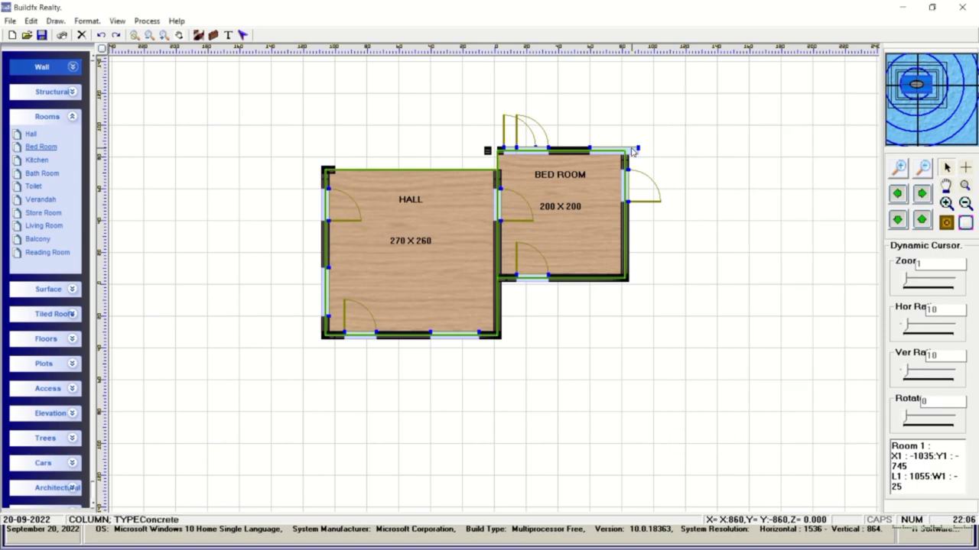
right_click(680, 314)
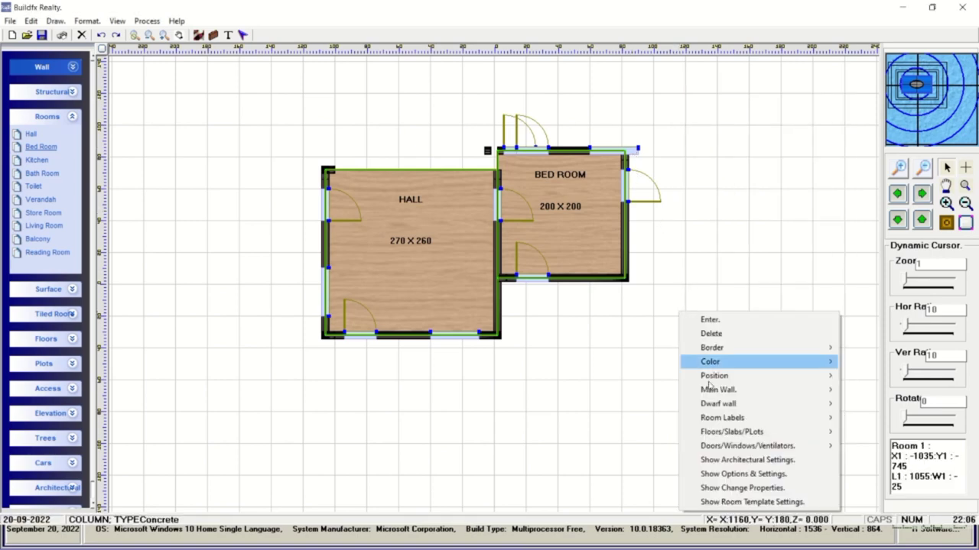
left_click(740, 489)
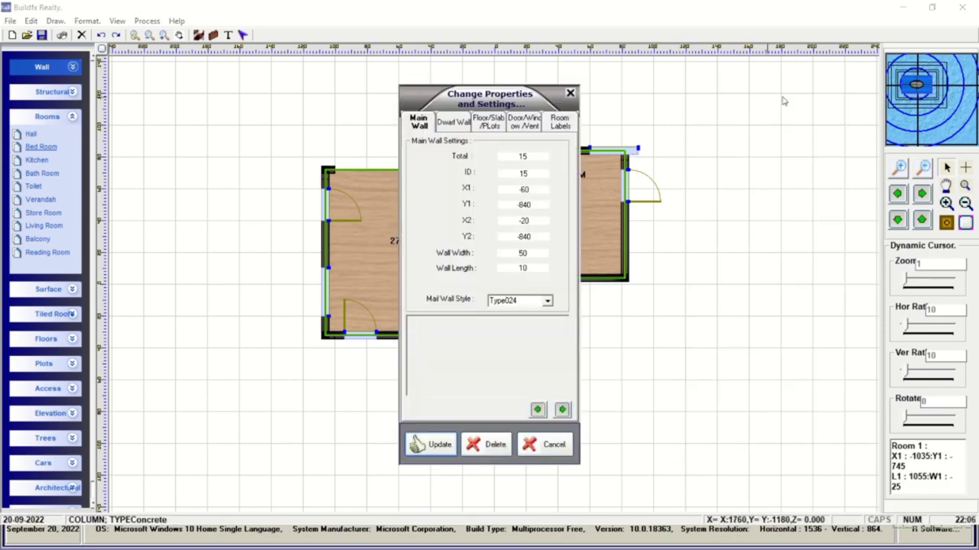
left_click_drag(424, 104, 731, 88)
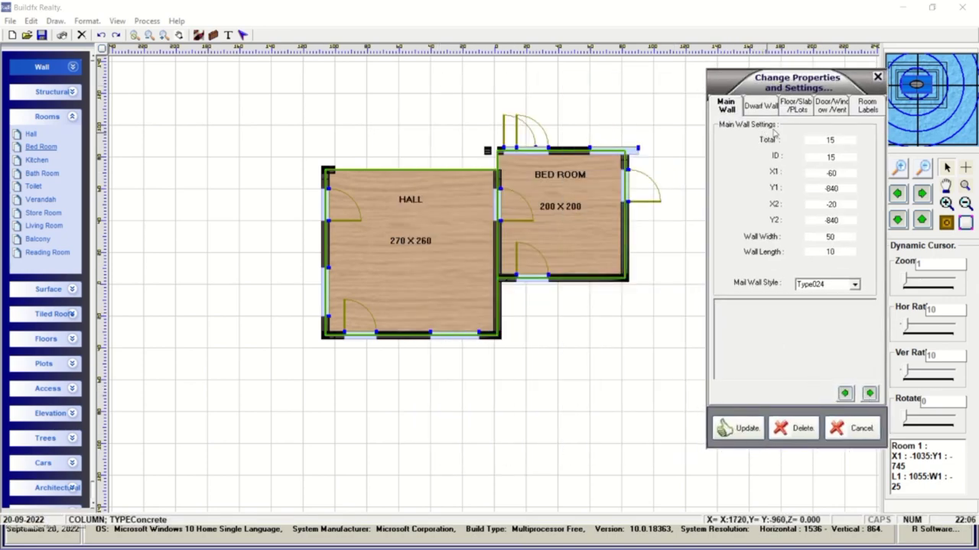
left_click(831, 106)
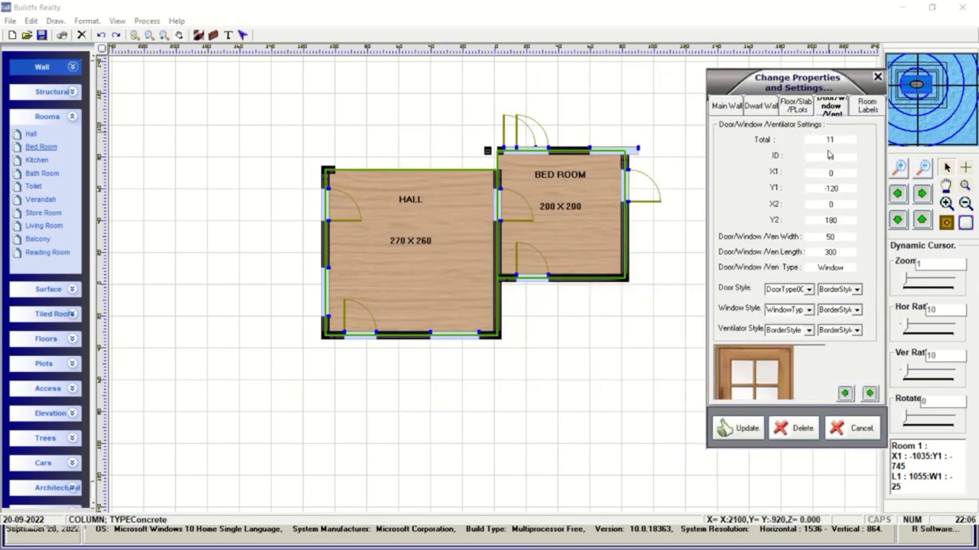
left_click(869, 394)
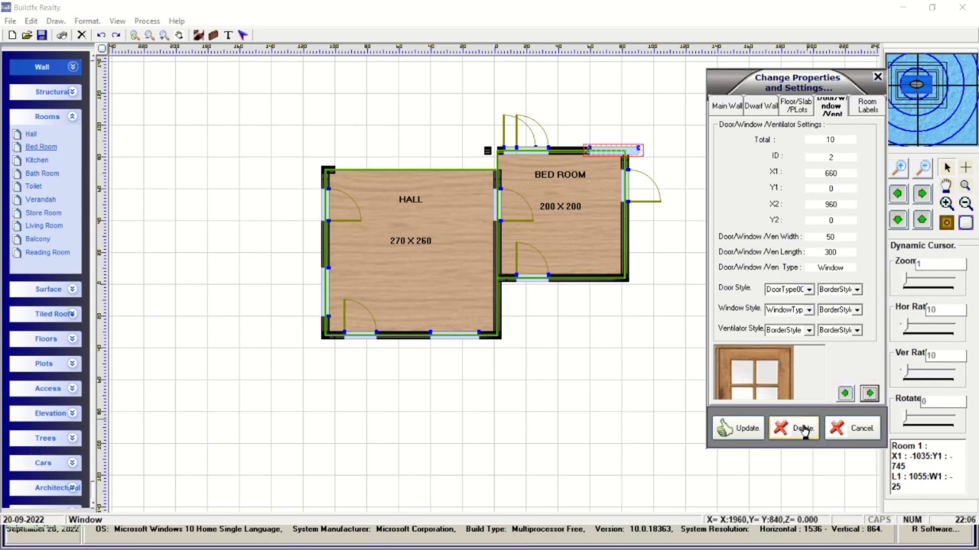
left_click(800, 429)
Step through the door and window records and delete the extra door on the bedroom's top wall
left_click(869, 394)
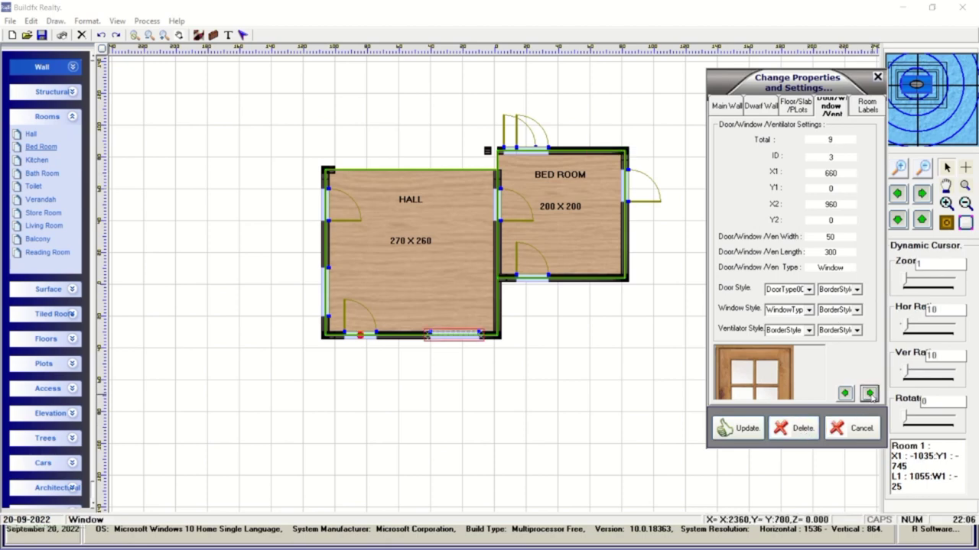
left_click(869, 394)
left_click(869, 394)
left_click(869, 394)
left_click(869, 394)
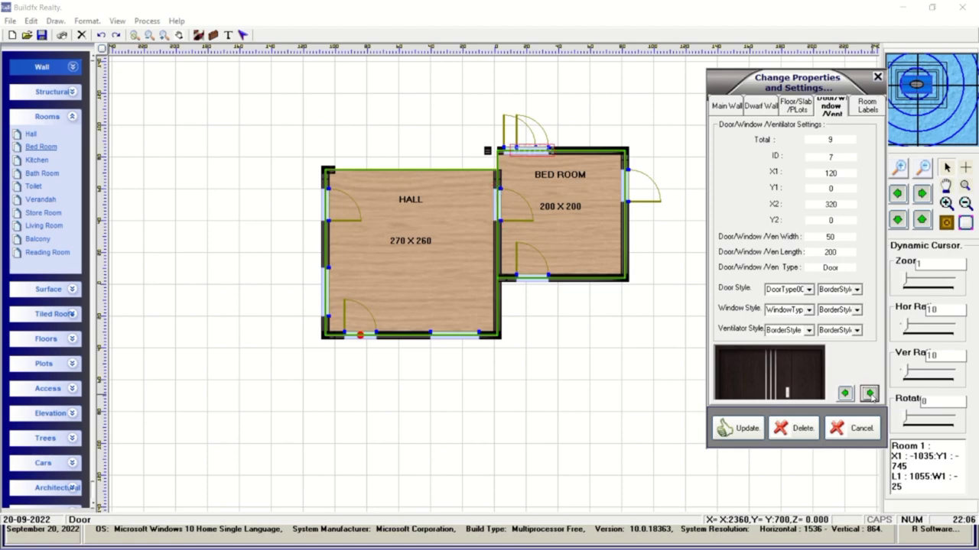
left_click(869, 393)
left_click(870, 394)
left_click(869, 394)
left_click(869, 394)
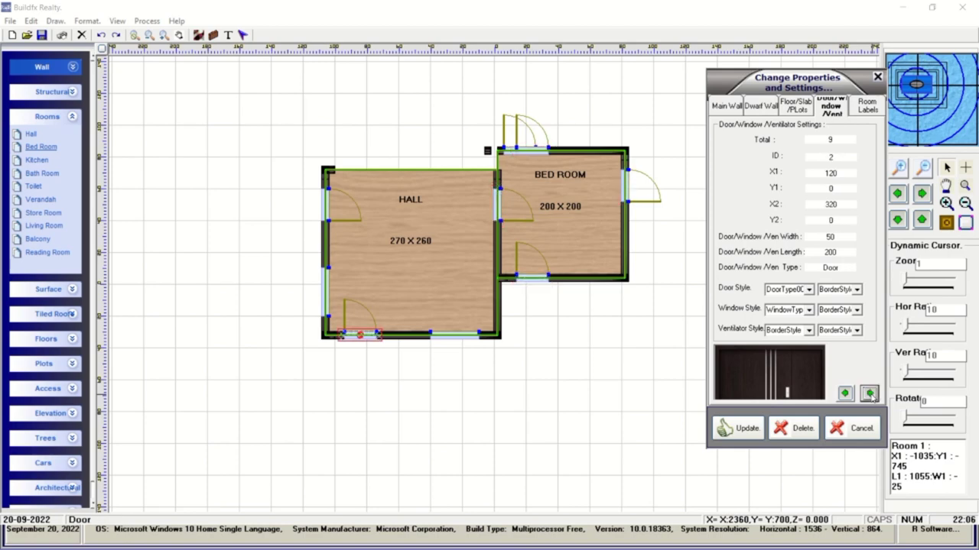
left_click(870, 394)
left_click(870, 394)
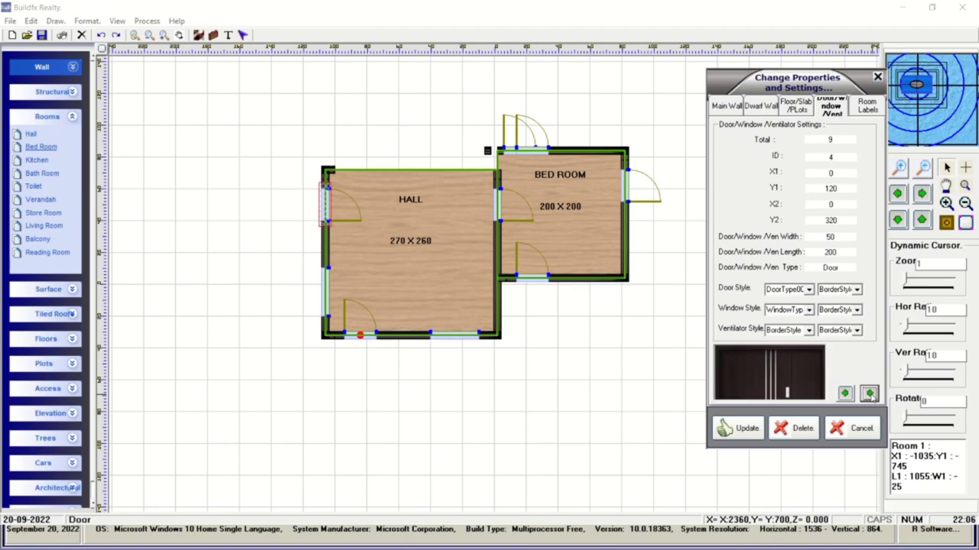
left_click(869, 394)
left_click(869, 394)
left_click(870, 394)
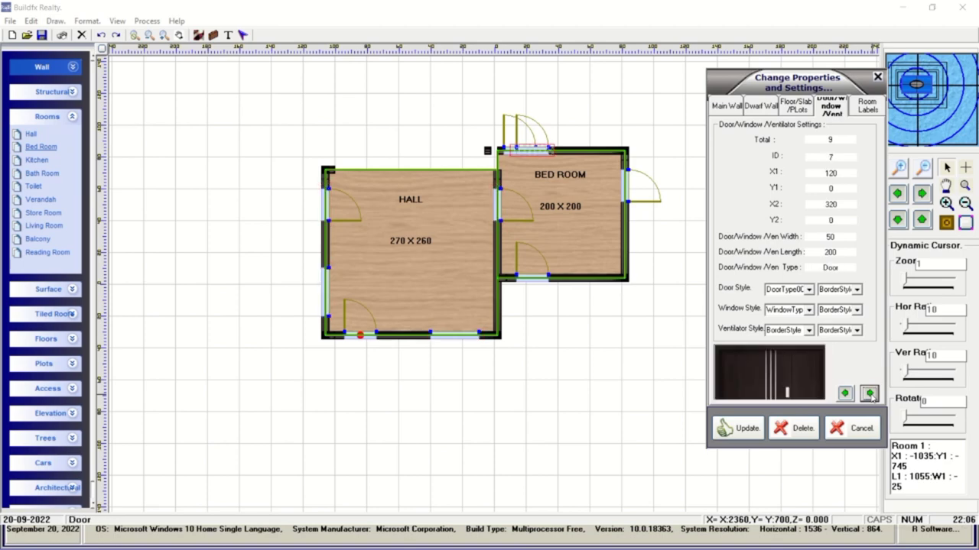
left_click(799, 429)
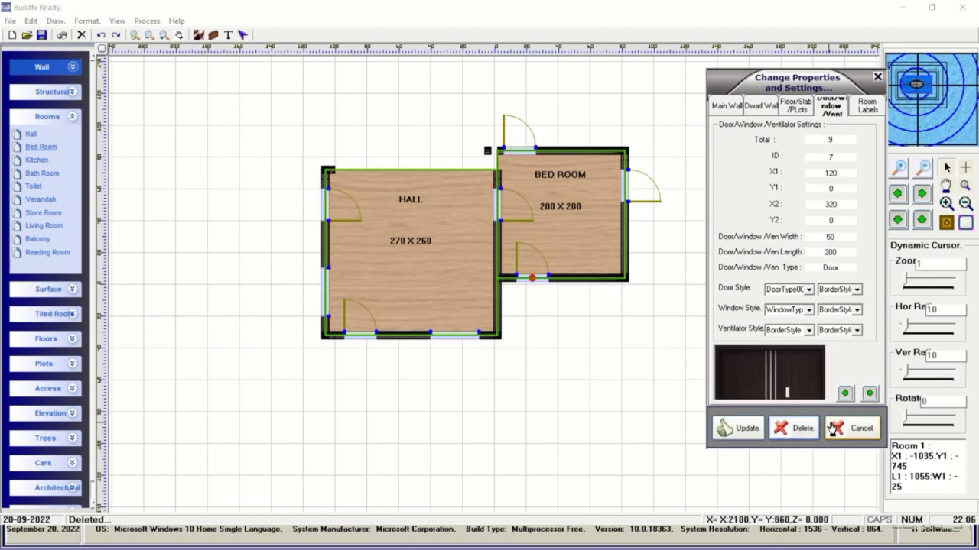
Review each Main Wall record in turn, from the hall's walls to the short bedroom wall
left_click(868, 105)
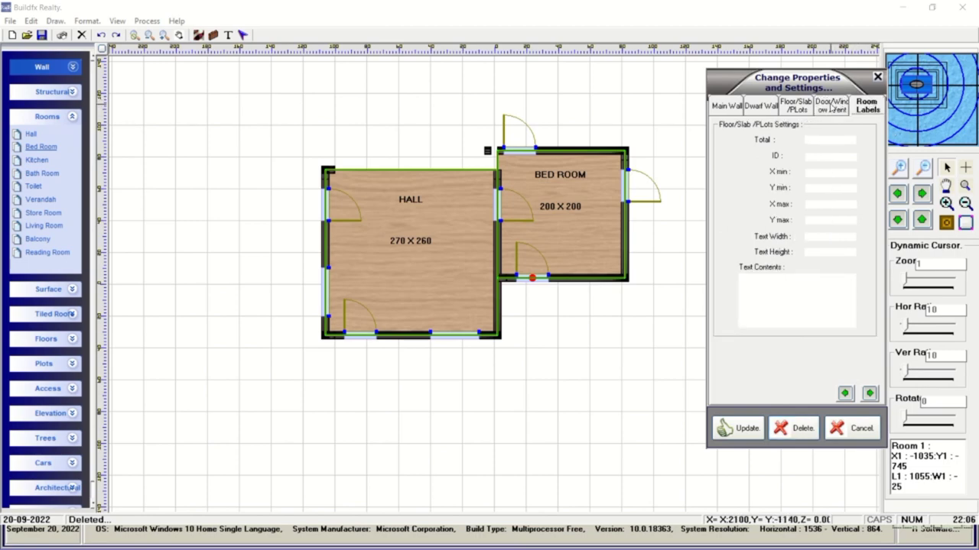
left_click(832, 107)
left_click(795, 105)
left_click(725, 106)
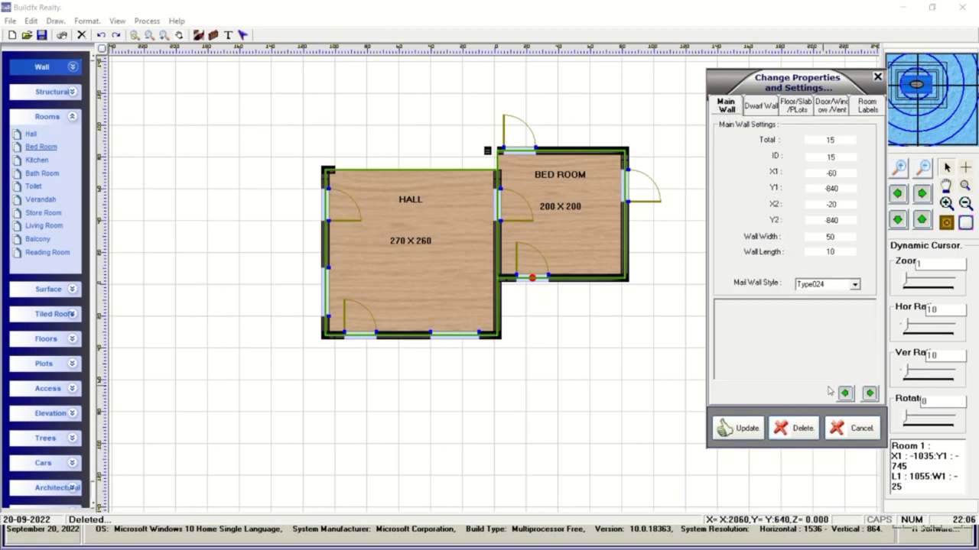
left_click(869, 395)
left_click(868, 394)
left_click(868, 395)
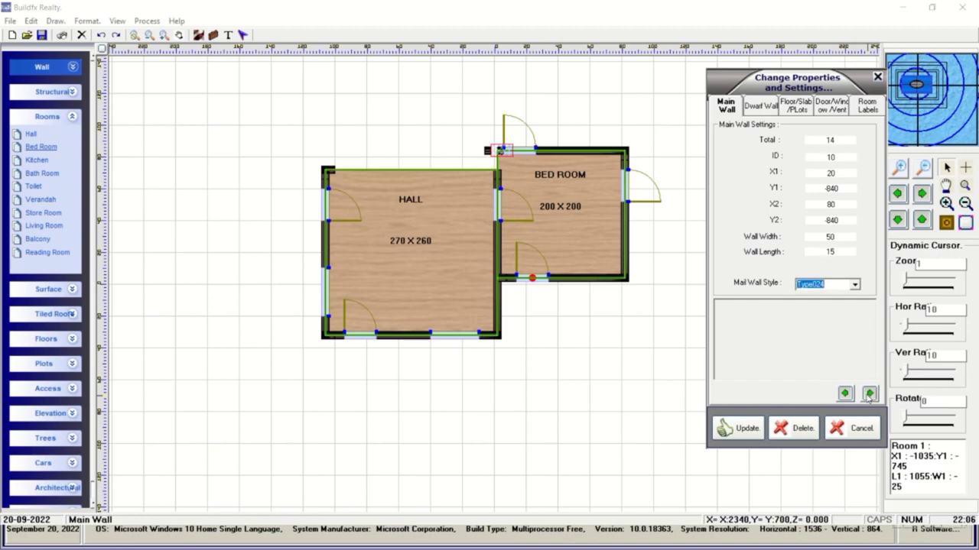
left_click(868, 394)
left_click(869, 394)
left_click(869, 394)
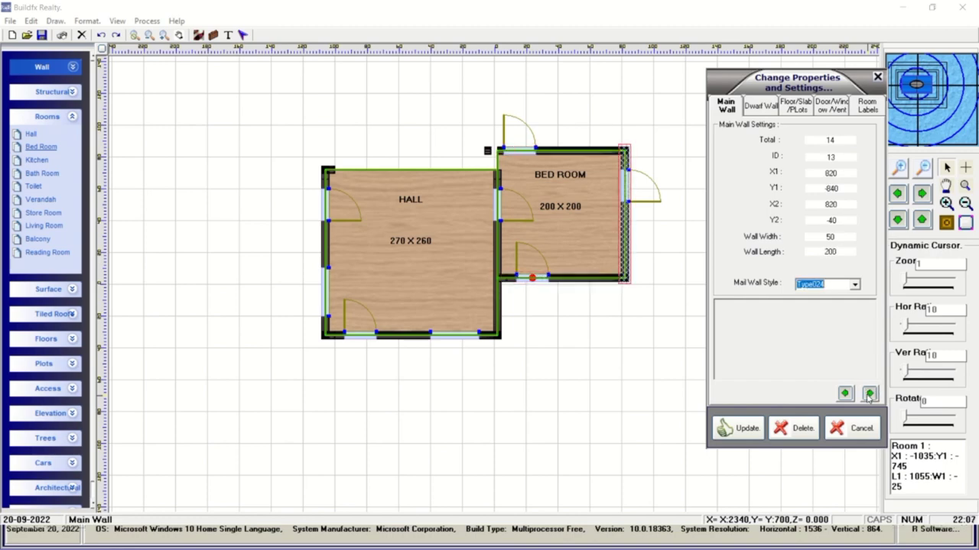
left_click(868, 394)
left_click(868, 394)
left_click(869, 395)
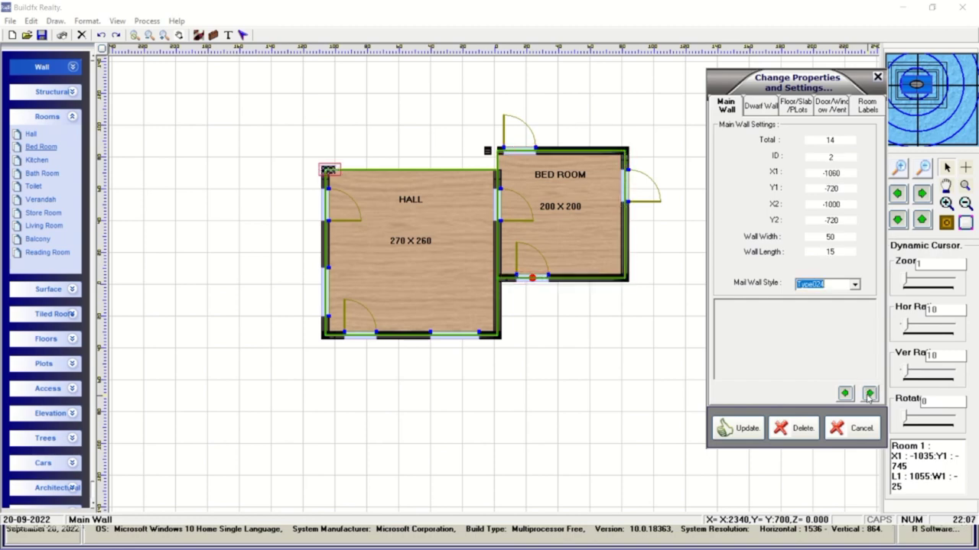
left_click(869, 395)
left_click(869, 395)
left_click(869, 394)
left_click(869, 395)
left_click(868, 394)
left_click(868, 395)
left_click(869, 394)
left_click(868, 395)
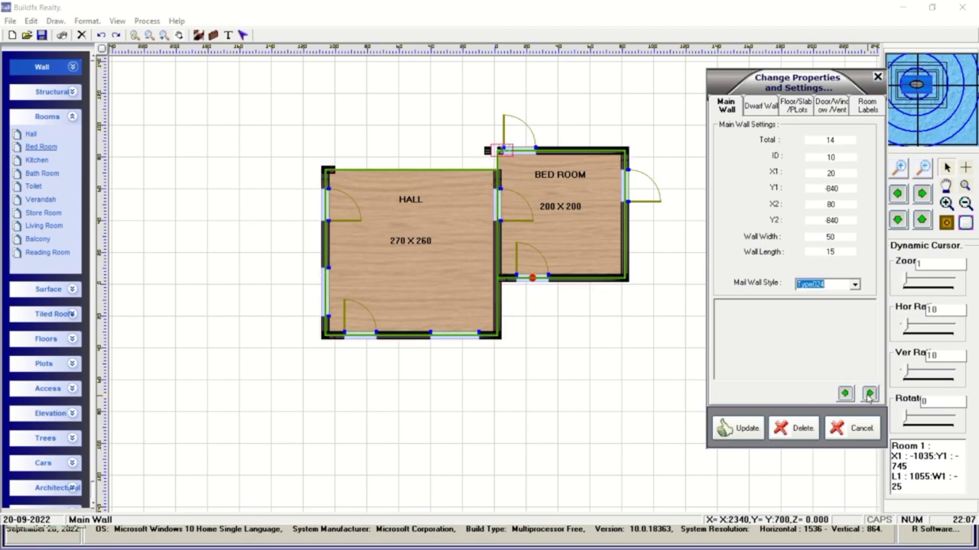
left_click(869, 394)
left_click(869, 394)
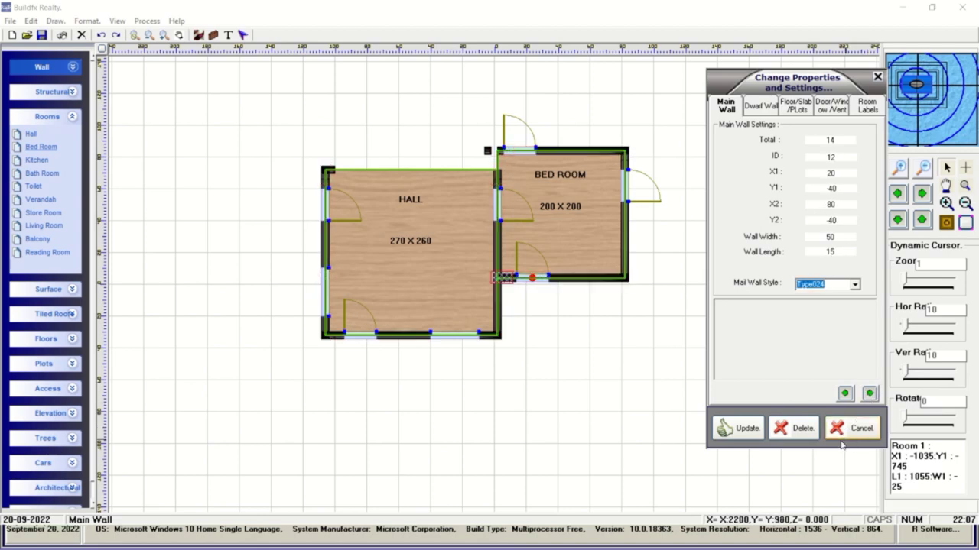
Cancel the wall settings and delete the column at the Hall–Bed Room junction
left_click(854, 431)
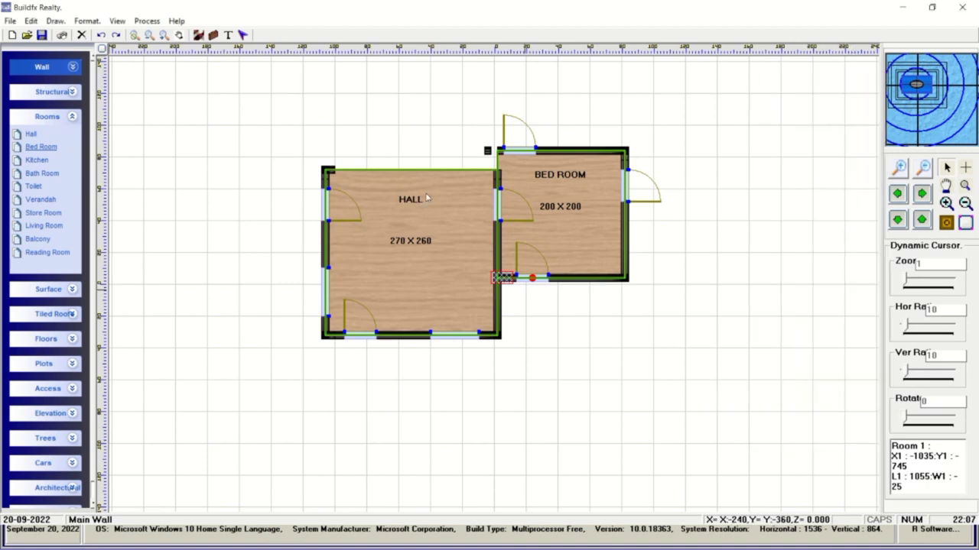
left_click(242, 35)
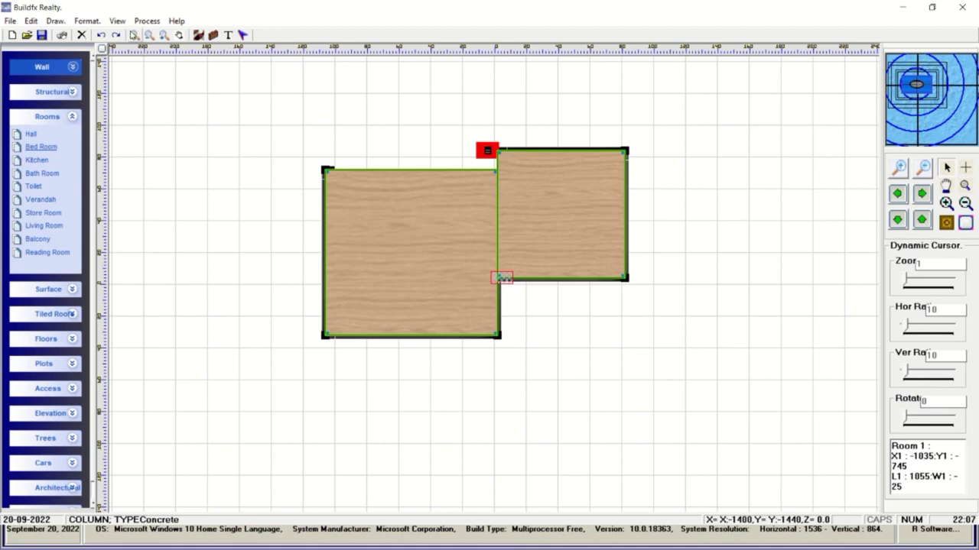
left_click(81, 35)
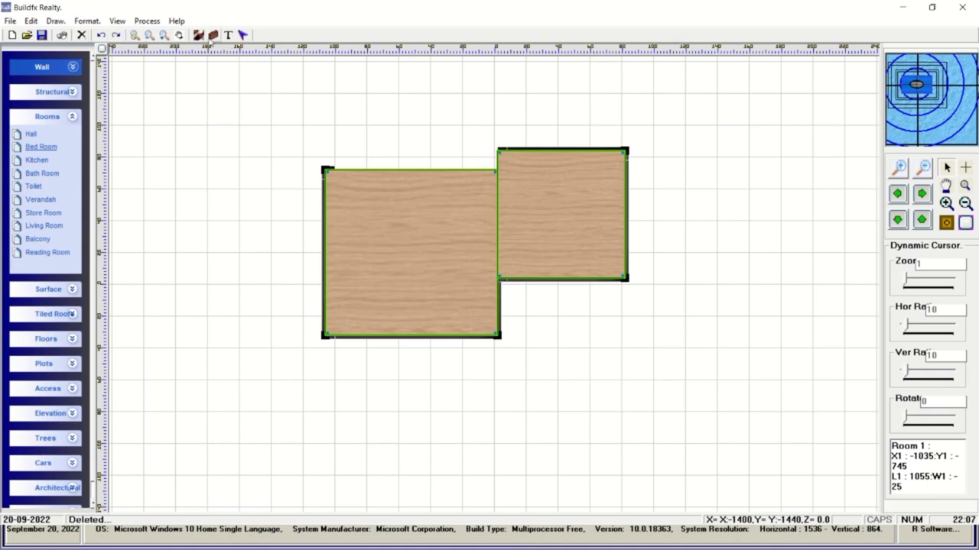
left_click(212, 36)
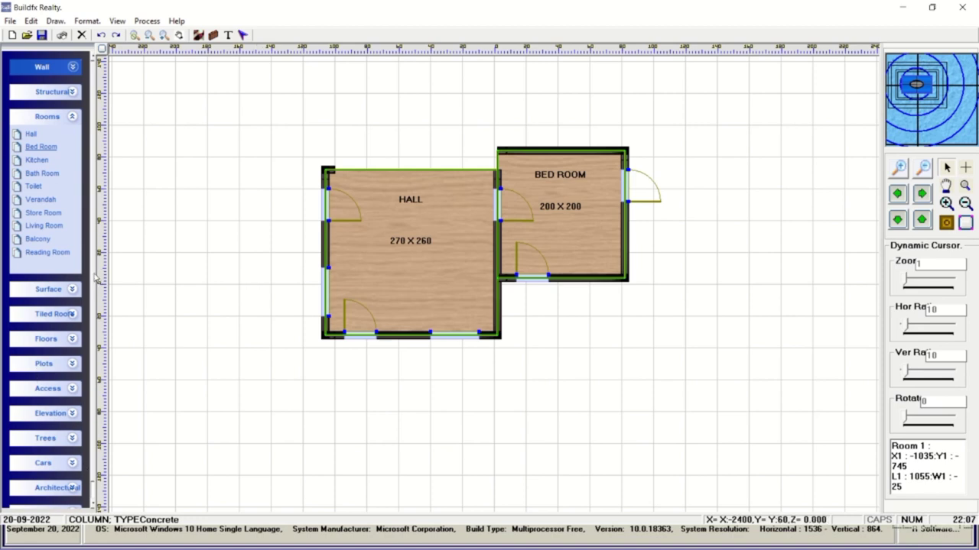
Collapse the Rooms and Surface lists and expand the 3D Home options in the left panel
left_click(73, 290)
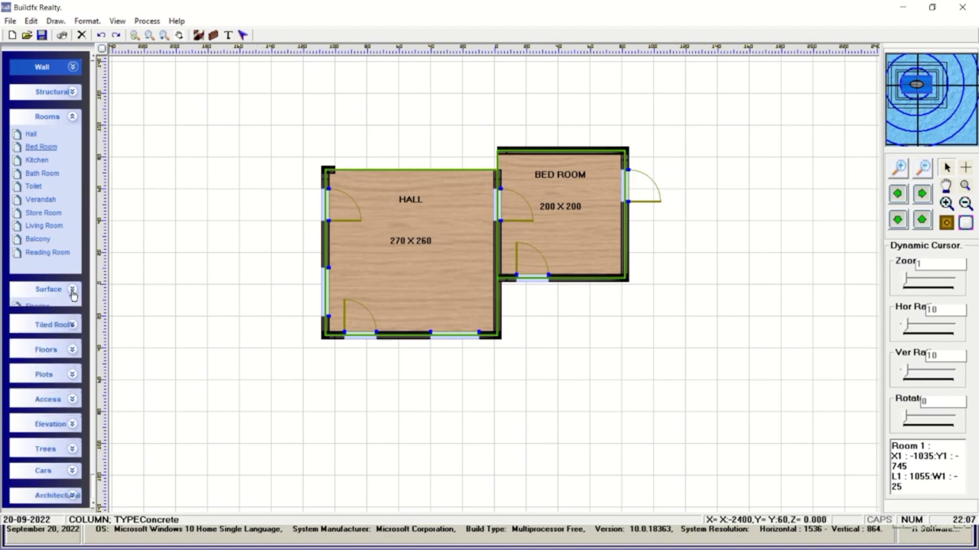
left_click(72, 116)
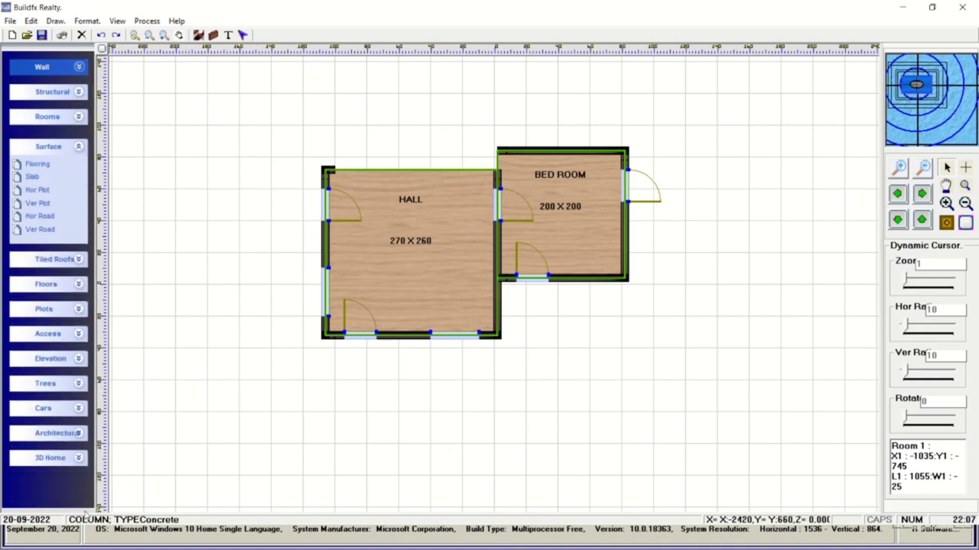
left_click(78, 459)
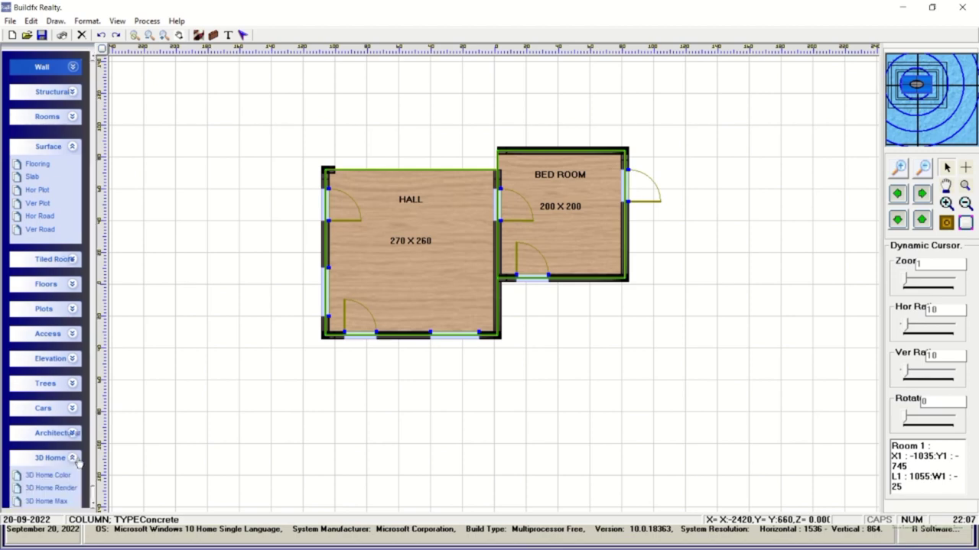
left_click(76, 146)
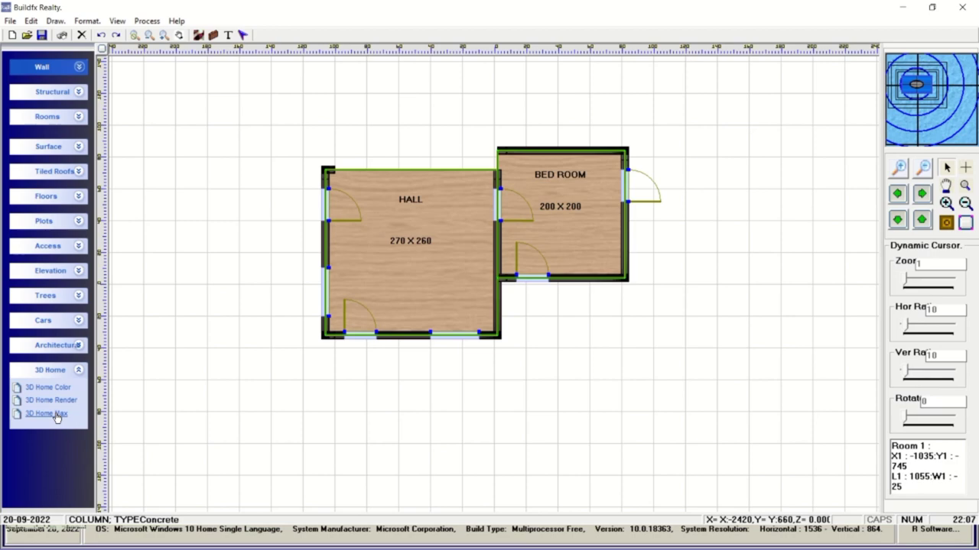
Open the Hall and Bed Room plan in 3D Home Max, rotate it, and apply Gradient shading
left_click(55, 418)
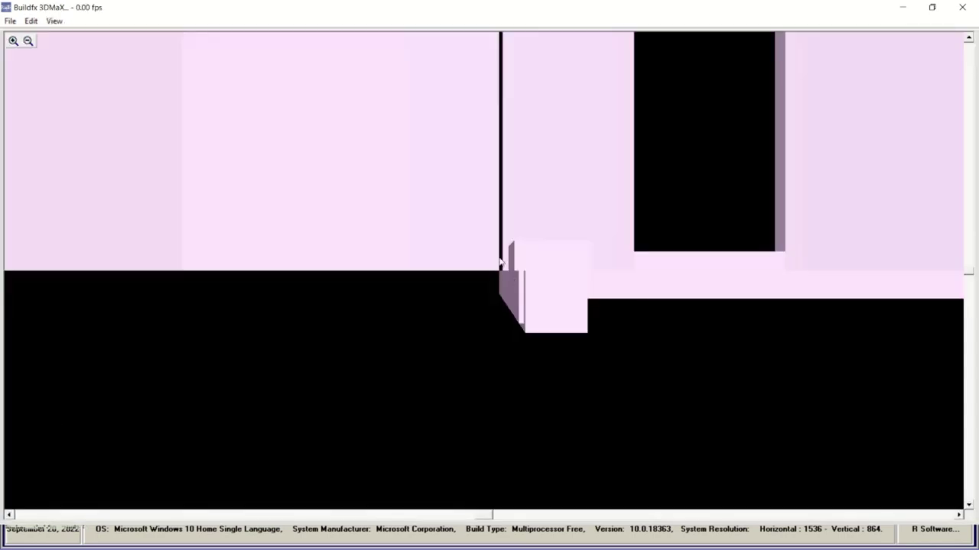
left_click_drag(498, 397, 430, 212)
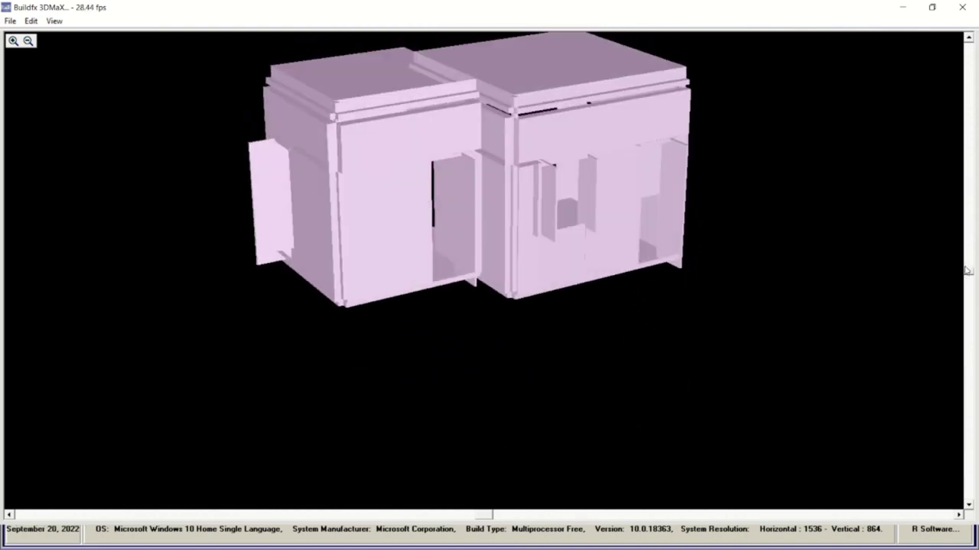
left_click_drag(966, 270, 893, 214)
left_click_drag(539, 276, 538, 279)
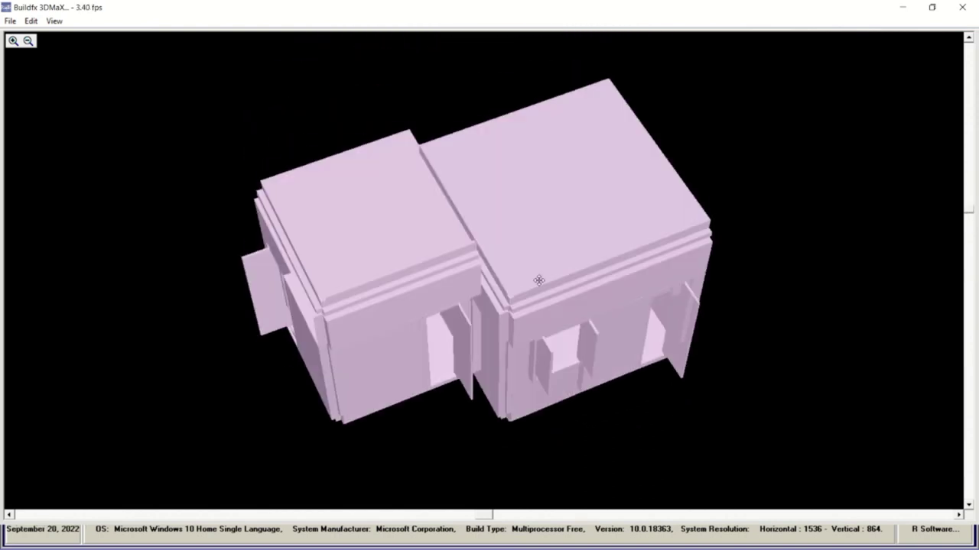
left_click(54, 21)
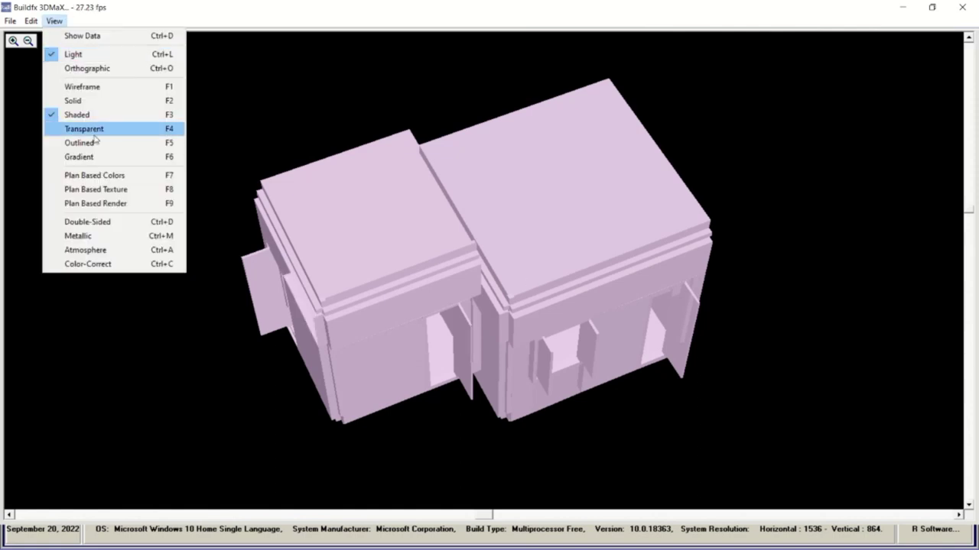
left_click(82, 157)
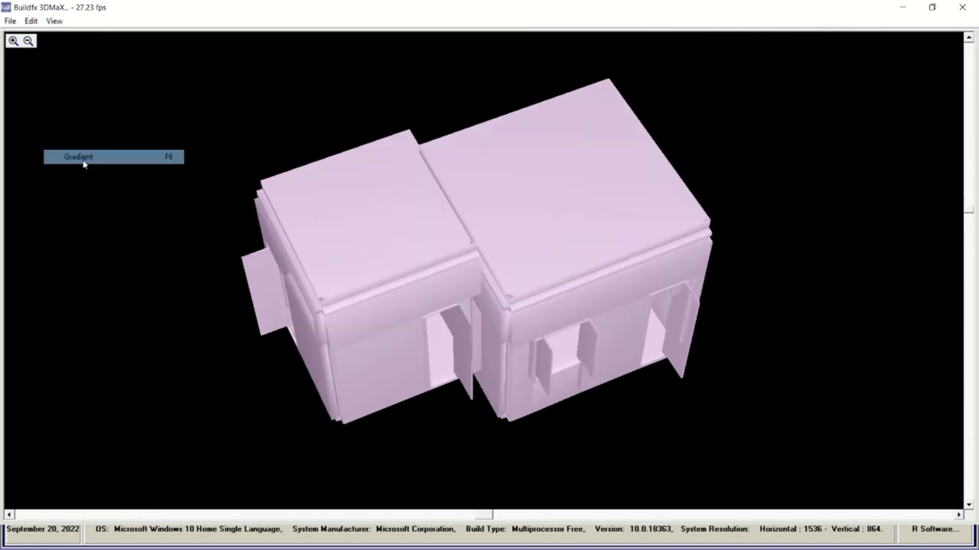
left_click_drag(464, 321, 469, 319)
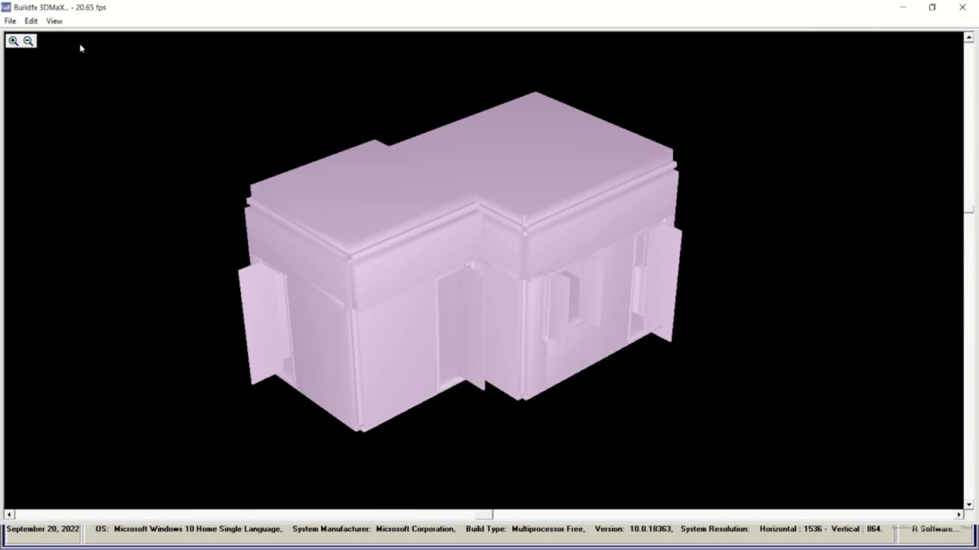
Apply Plan Based Colors, then Plan Based Texture, then Plan Based Render to the house model
left_click(53, 21)
left_click(93, 176)
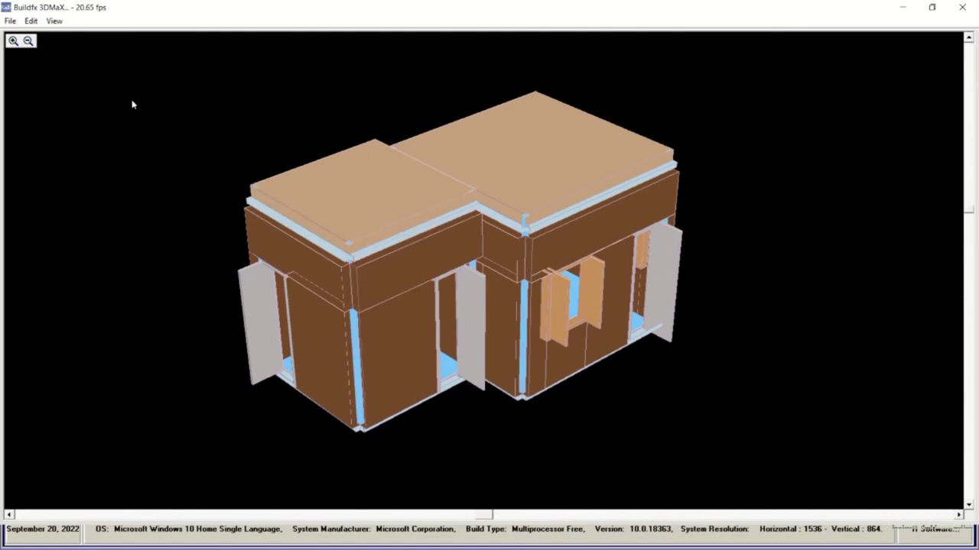
left_click(54, 20)
left_click(93, 190)
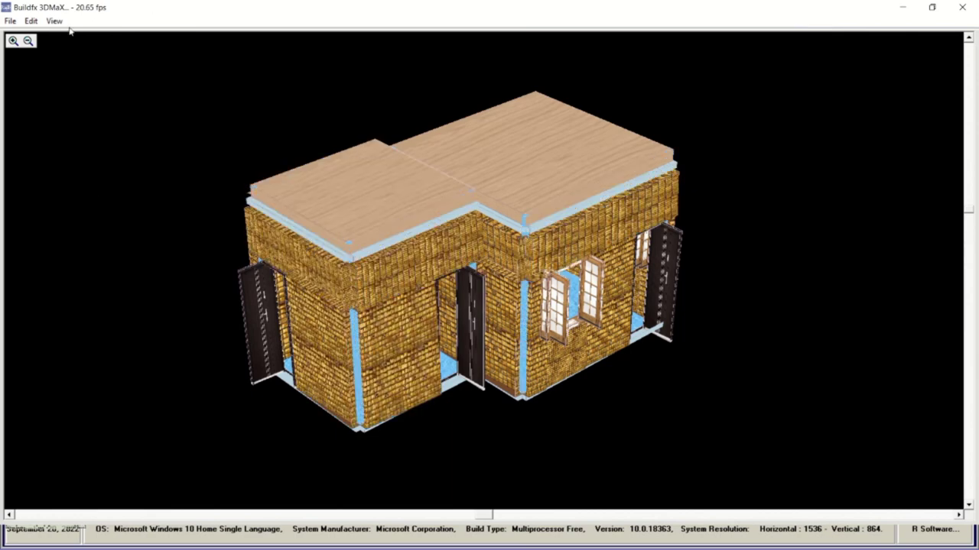
left_click(53, 21)
left_click(93, 204)
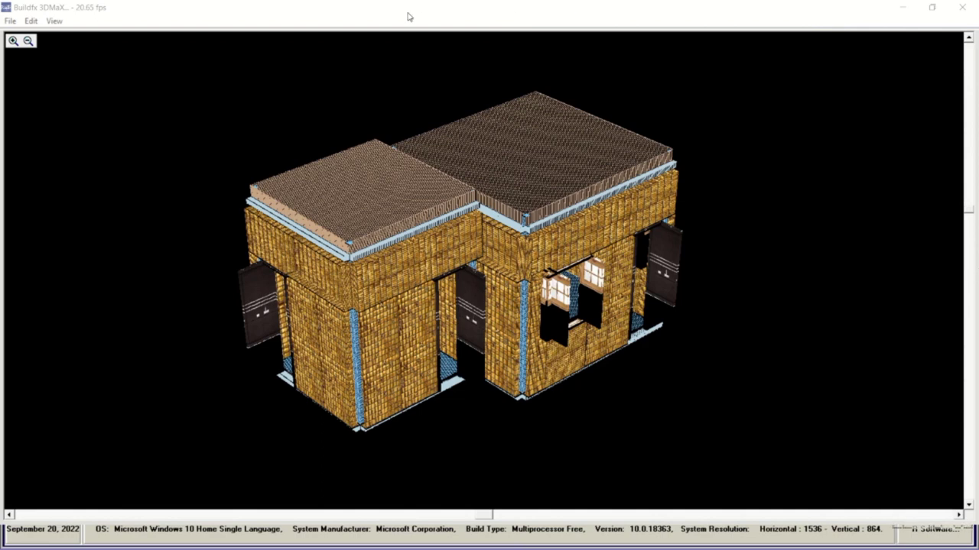
Open the stair case and lift plan in 3D Home Max with Gradient then Plan Based Colors shading
left_click(962, 7)
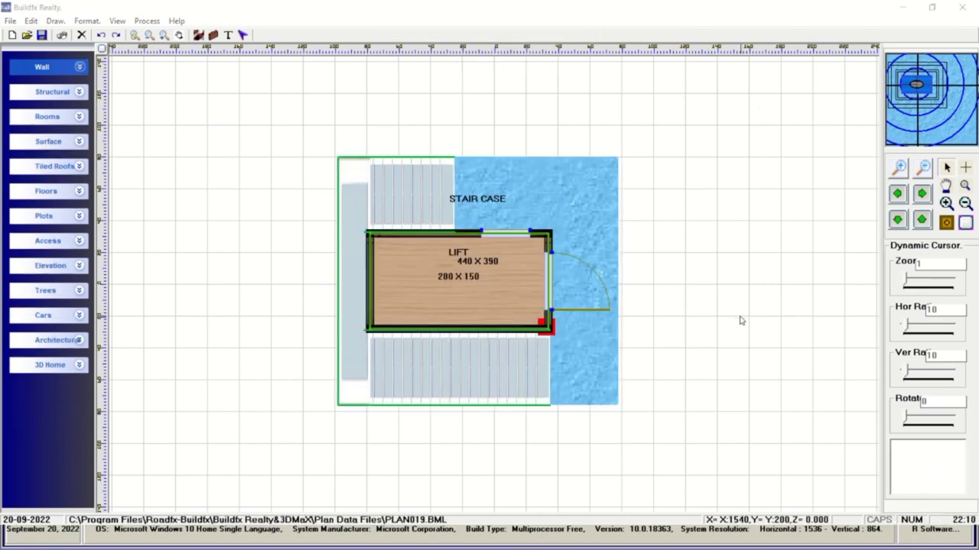
left_click(80, 366)
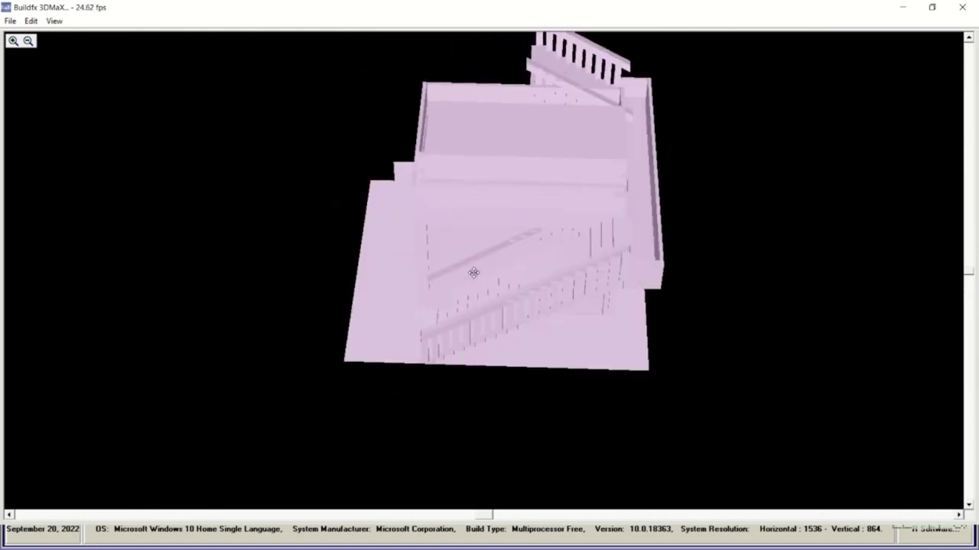
left_click(55, 22)
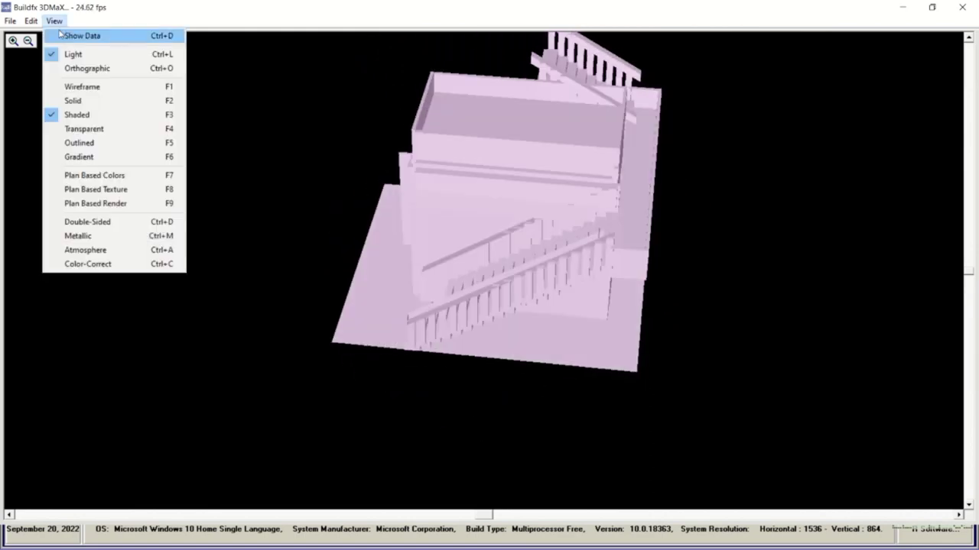
left_click(80, 157)
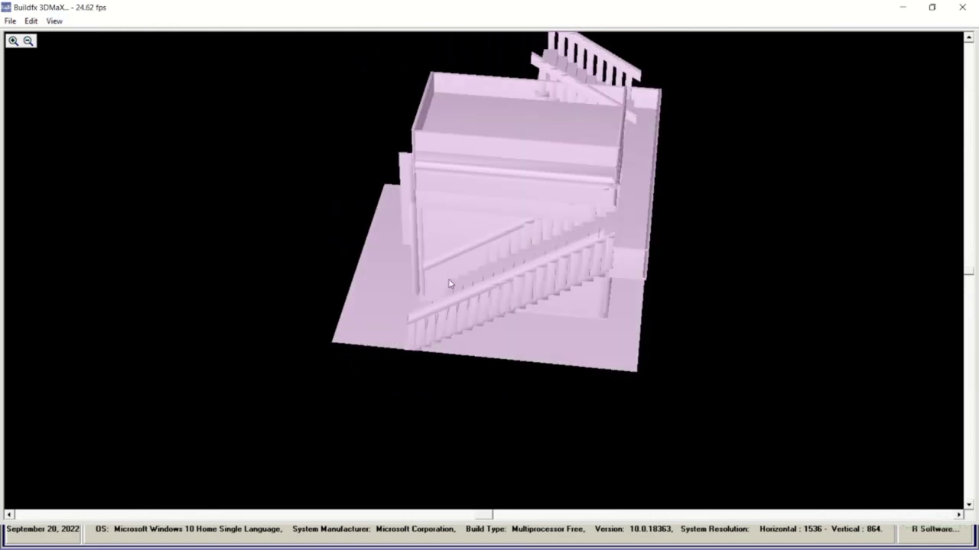
left_click(52, 23)
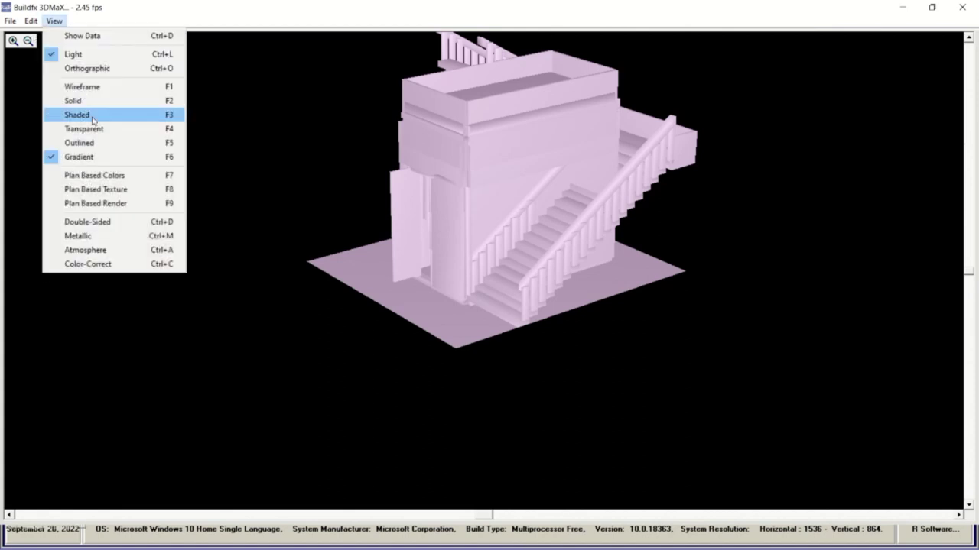
left_click(87, 175)
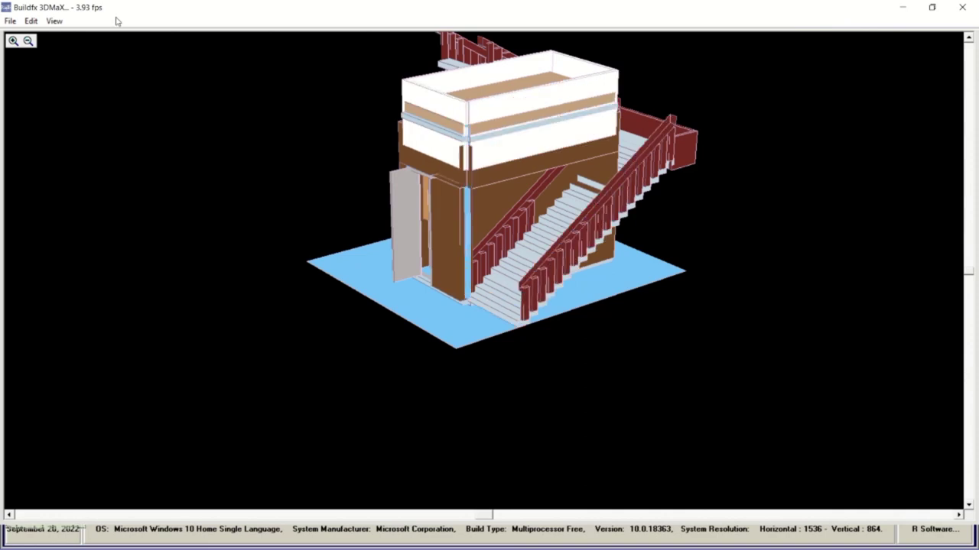
Show the staircase model with Plan Based Texture, then Plan Based Render, then Transparent
left_click(54, 21)
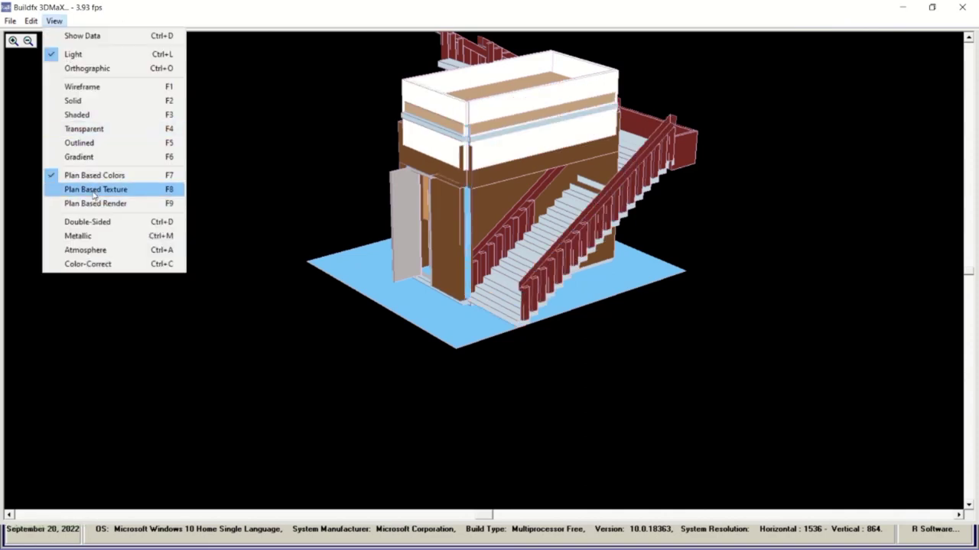
left_click(94, 191)
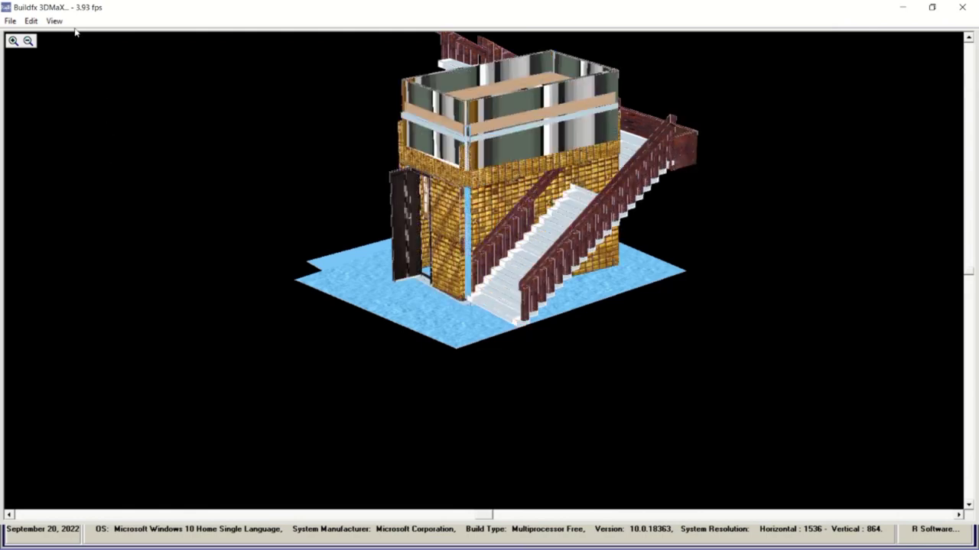
left_click(53, 21)
left_click(116, 204)
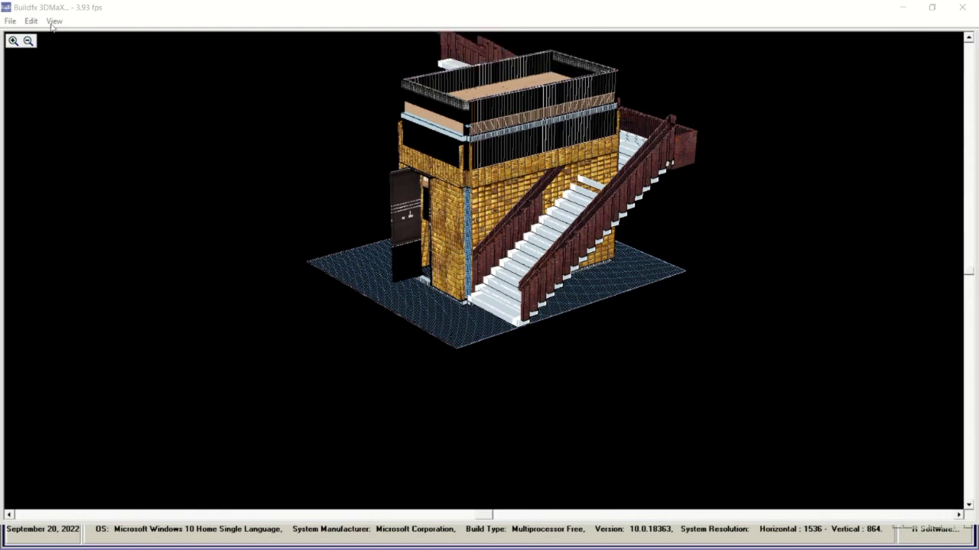
left_click(54, 22)
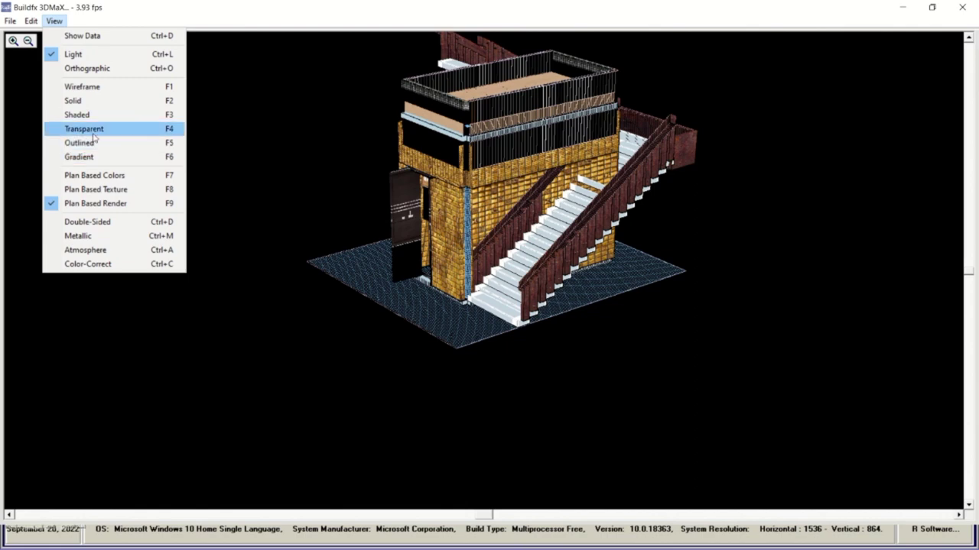
left_click(92, 134)
Switch the staircase model to Wireframe, then Gradient, and close the 3DMaX viewer
left_click(60, 24)
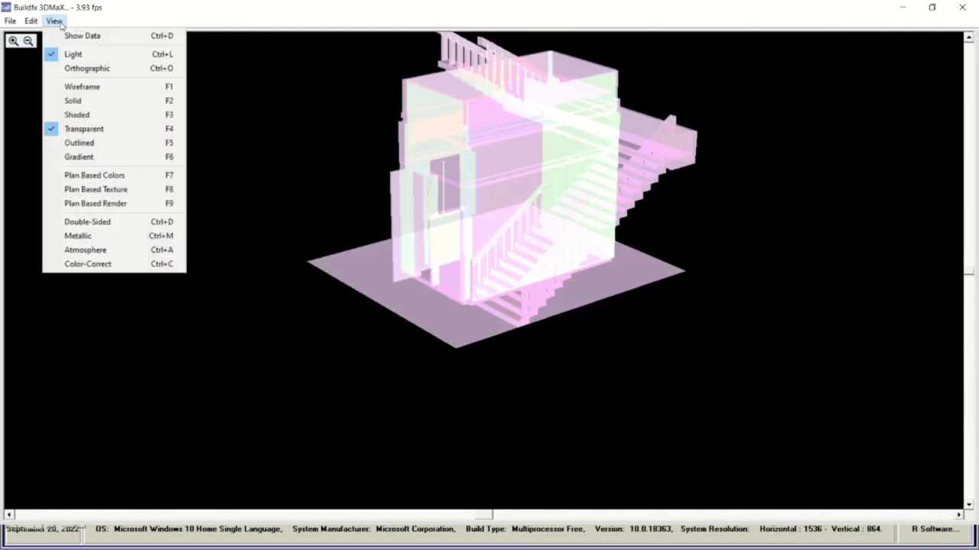
left_click(81, 86)
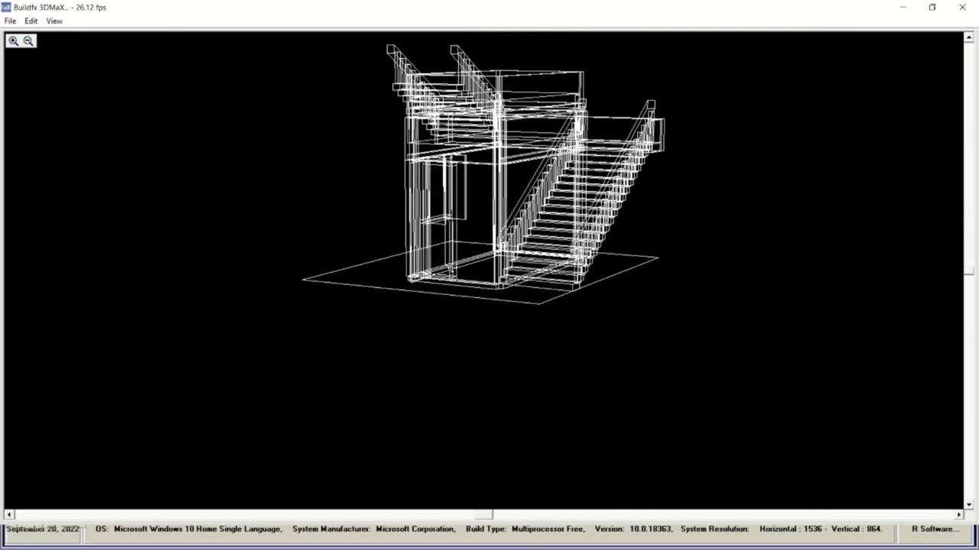
left_click(54, 21)
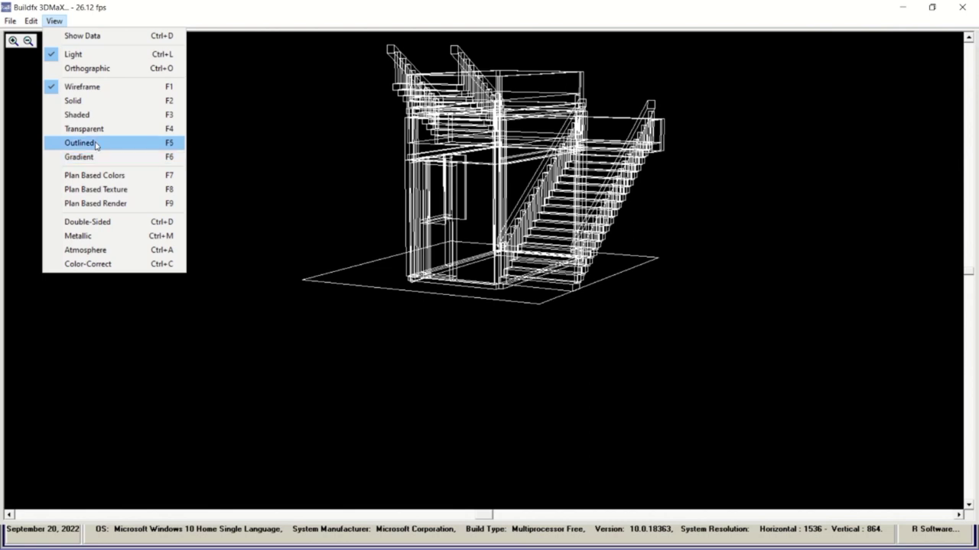
left_click(84, 157)
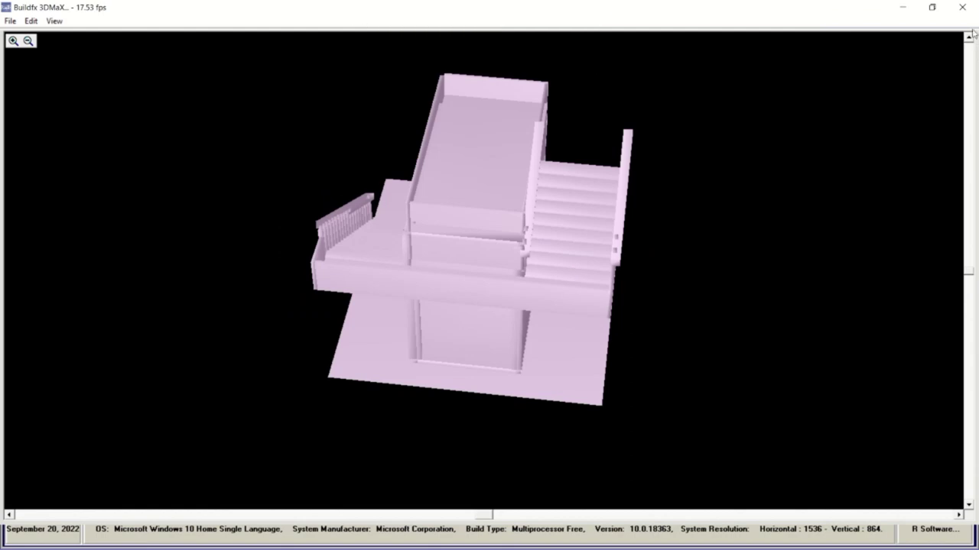
left_click(961, 7)
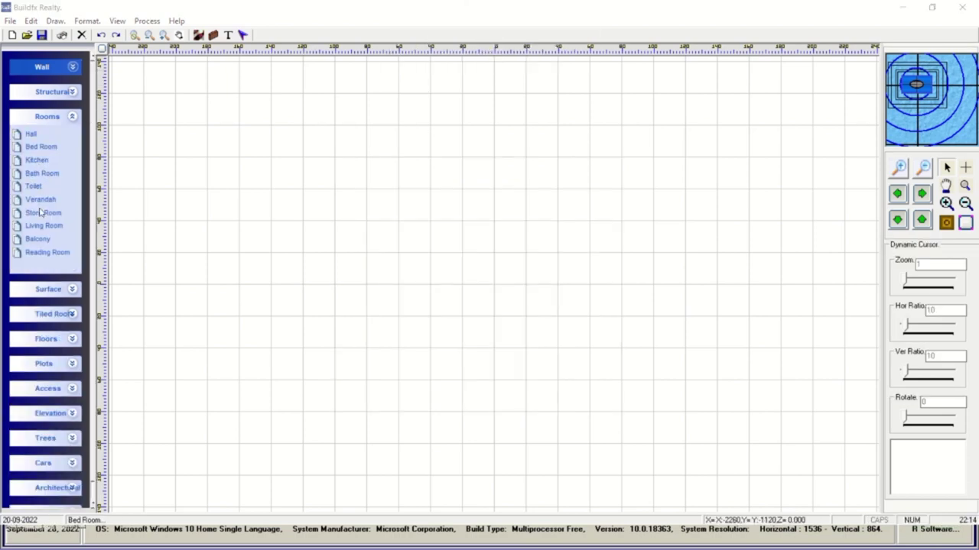
Place a Living Room with a Bed Room to its right, nudge the top-wall window, and open Living Room properties
mouse_move(44, 228)
left_mouse_down()
mouse_move(507, 354)
mouse_move(432, 224)
left_mouse_up()
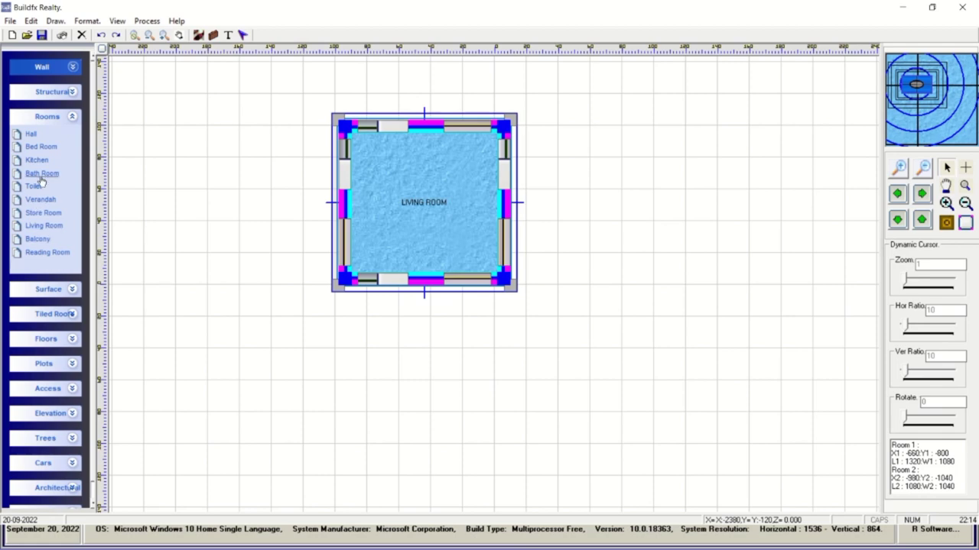
mouse_move(43, 150)
left_mouse_down()
mouse_move(568, 186)
mouse_move(558, 183)
left_mouse_up()
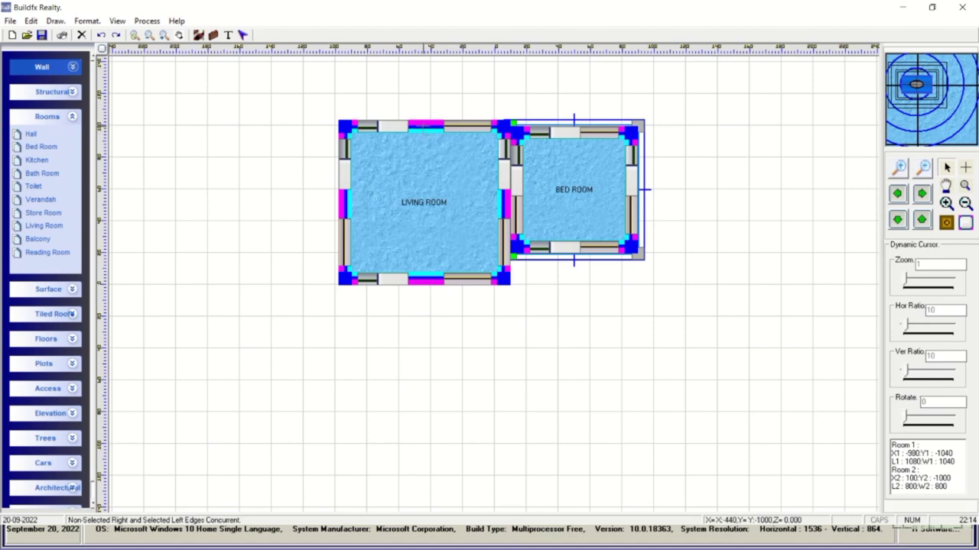
left_click(424, 126)
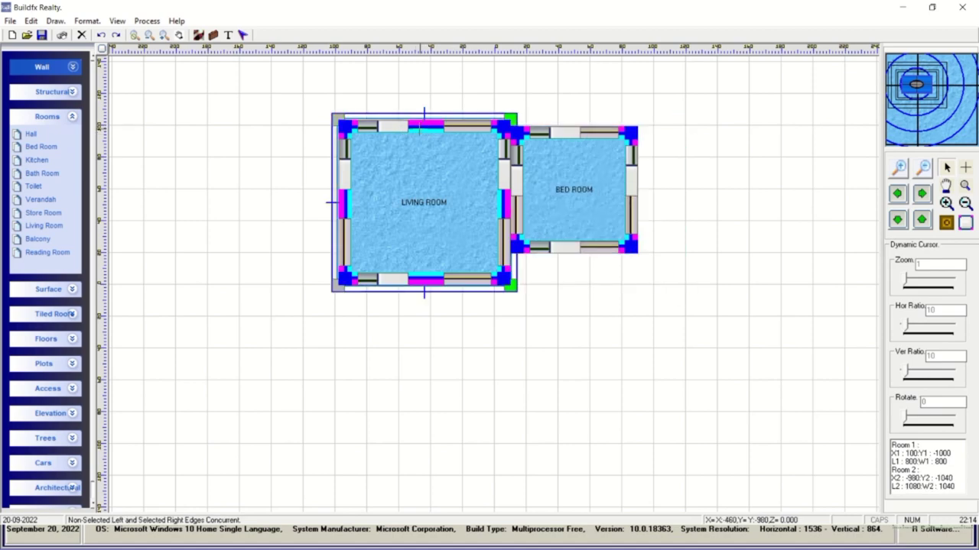
left_click_drag(390, 131, 407, 131)
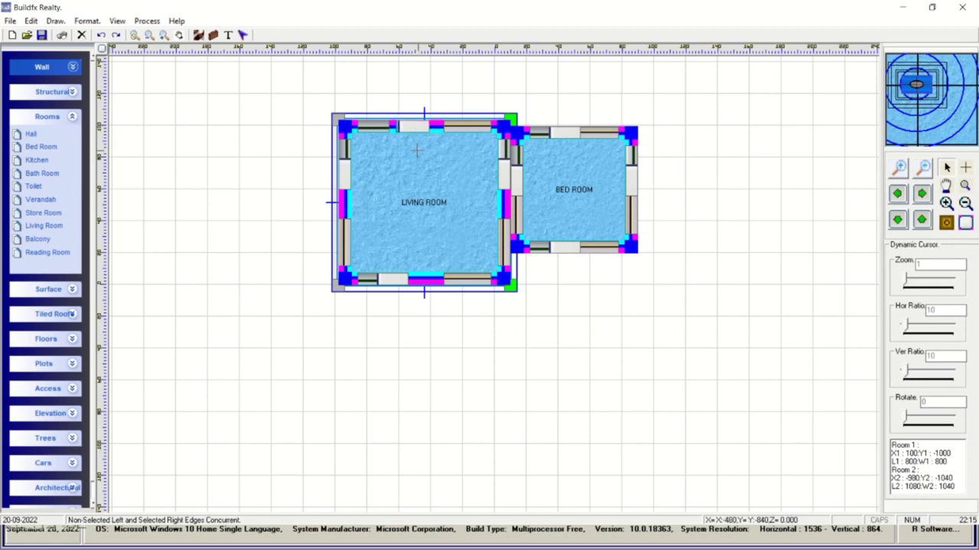
double_click(418, 151)
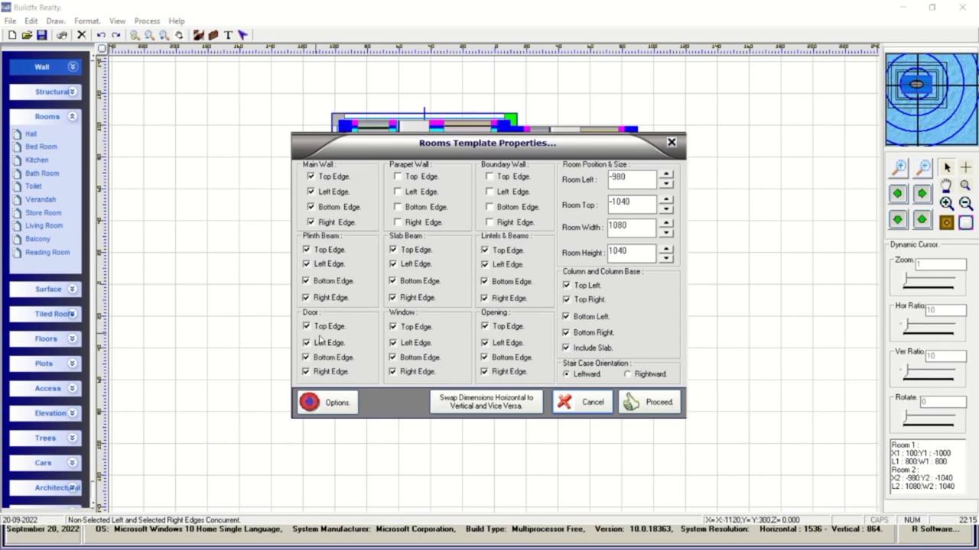
Clear the Living Room's top, left, bottom and right opening edges, then cancel the dialog
left_click(488, 327)
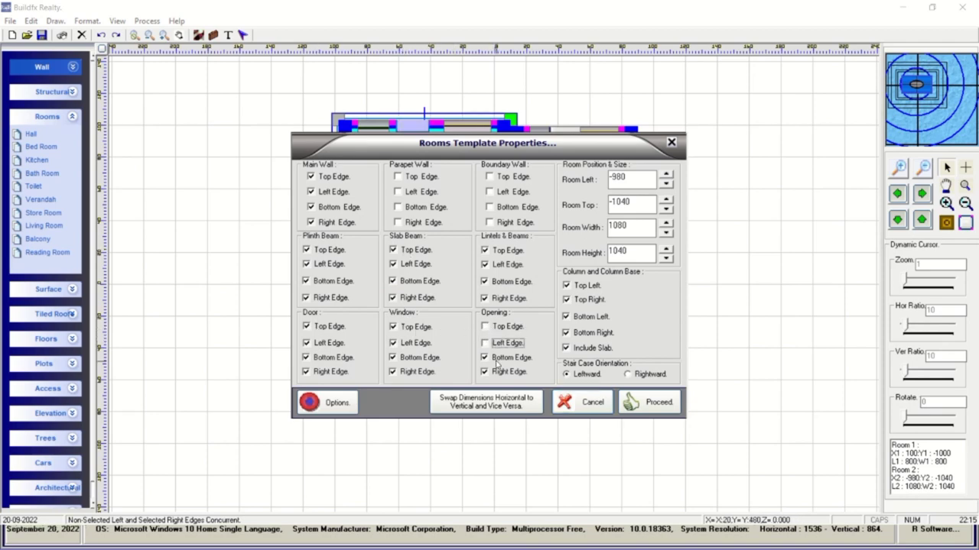
left_click(496, 357)
left_click(495, 371)
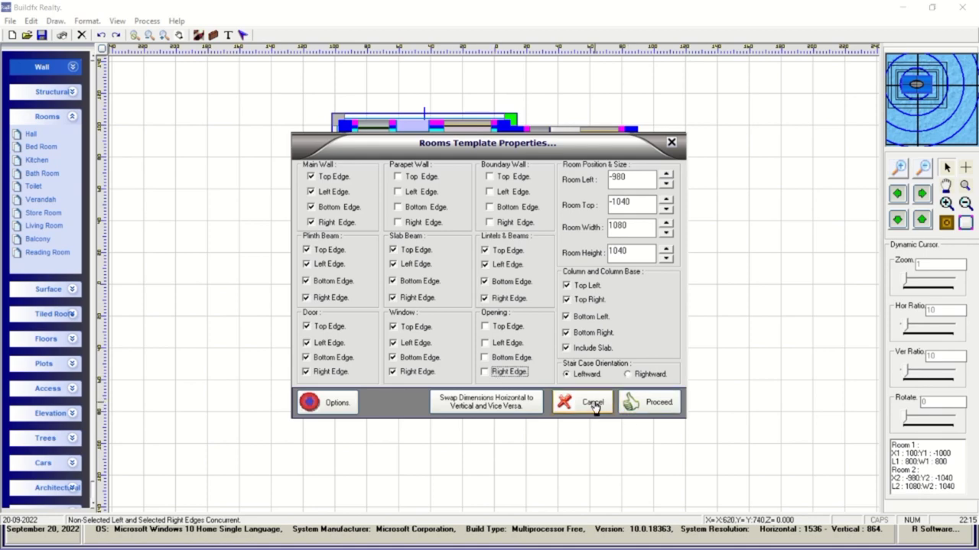
left_click(593, 404)
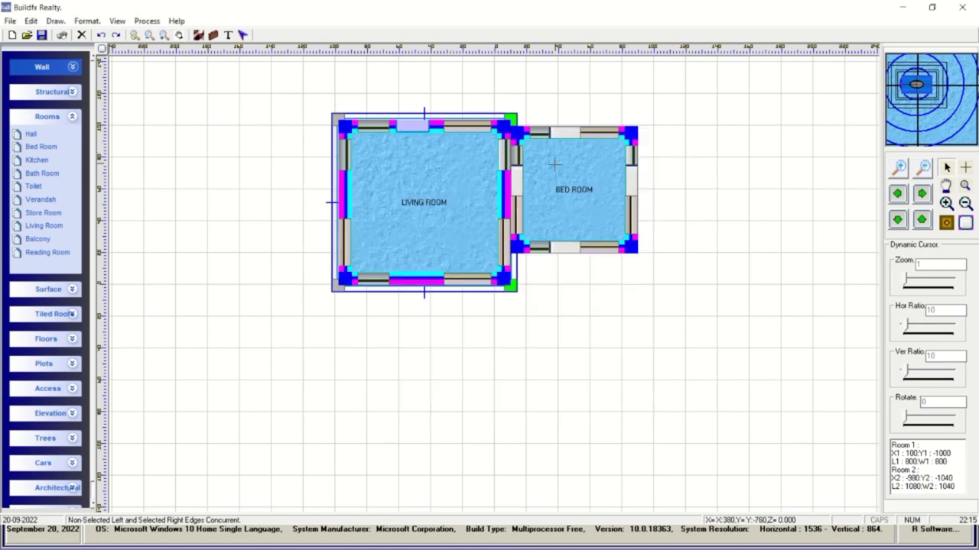
Remove the Bed Room and place a Bath Room against the Living Room's top-right corner
double_click(554, 164)
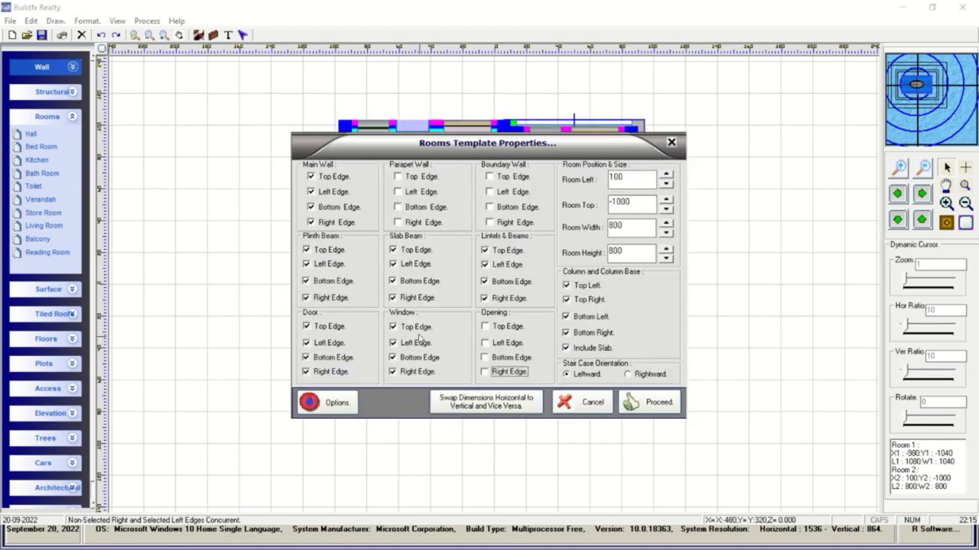
left_click(576, 400)
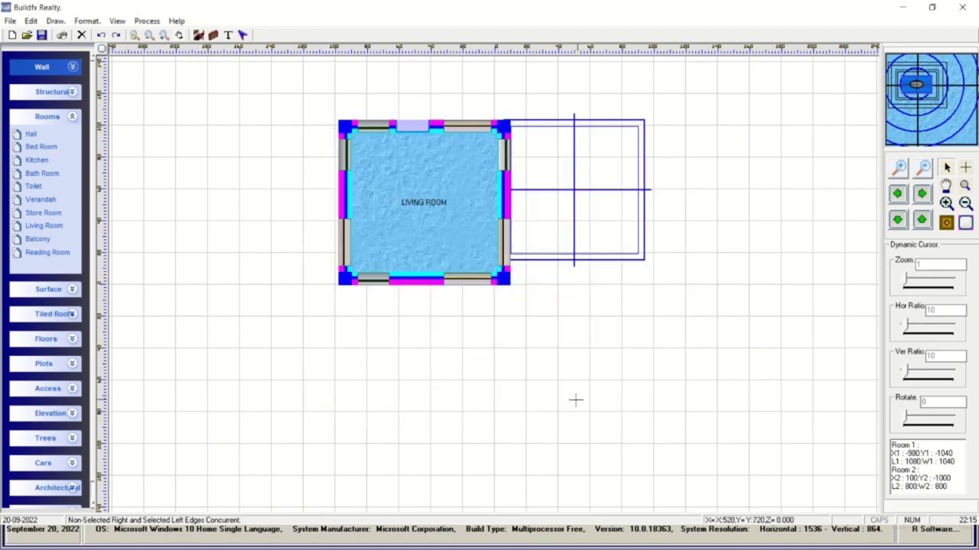
key("Escape")
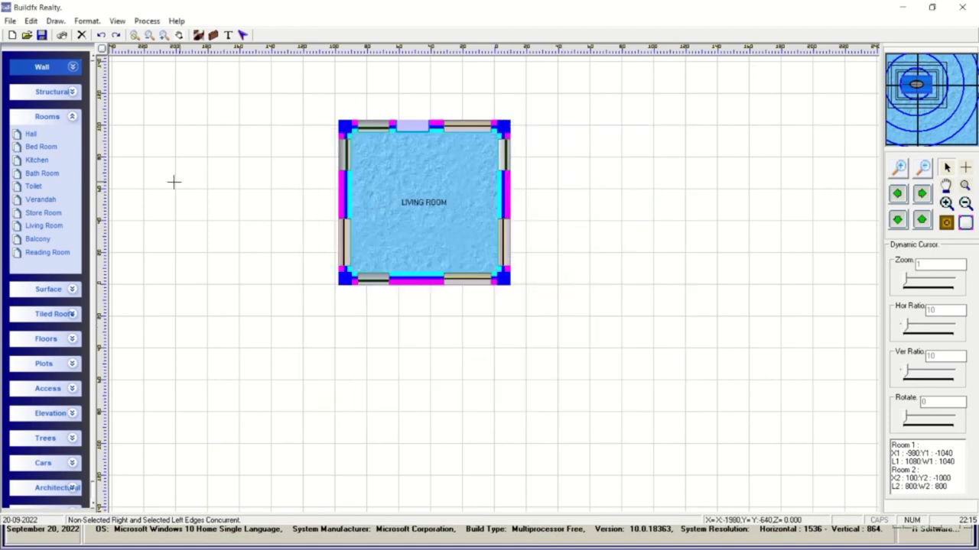
left_click(31, 174)
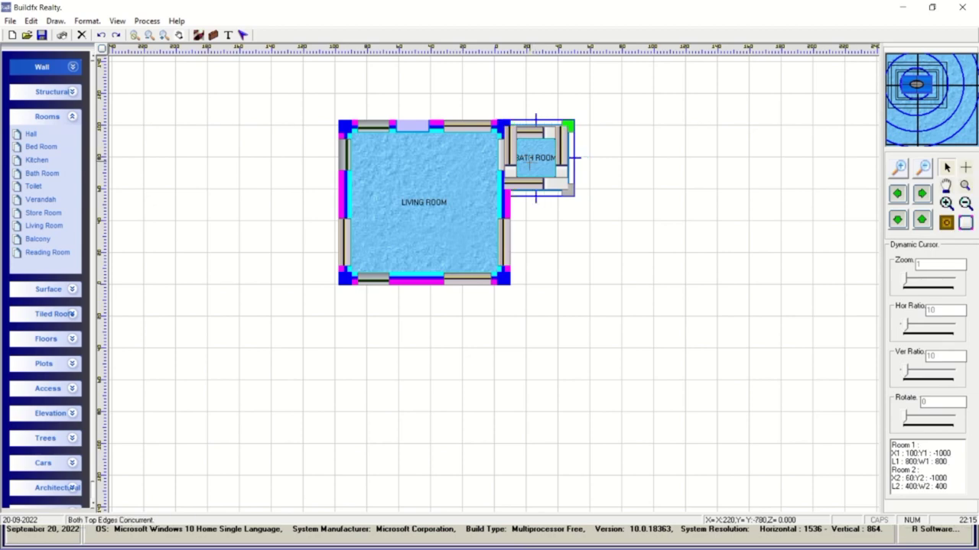
left_click(529, 158)
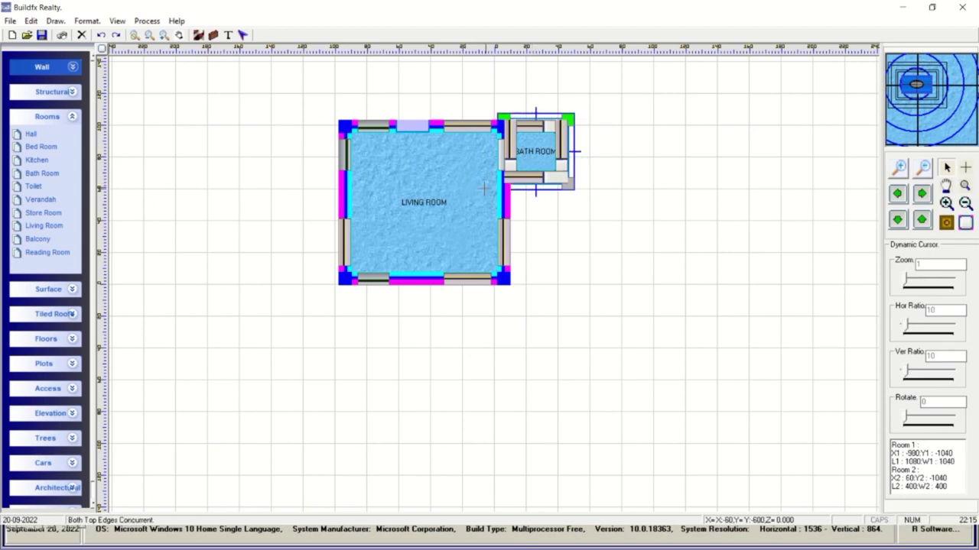
left_click(463, 198)
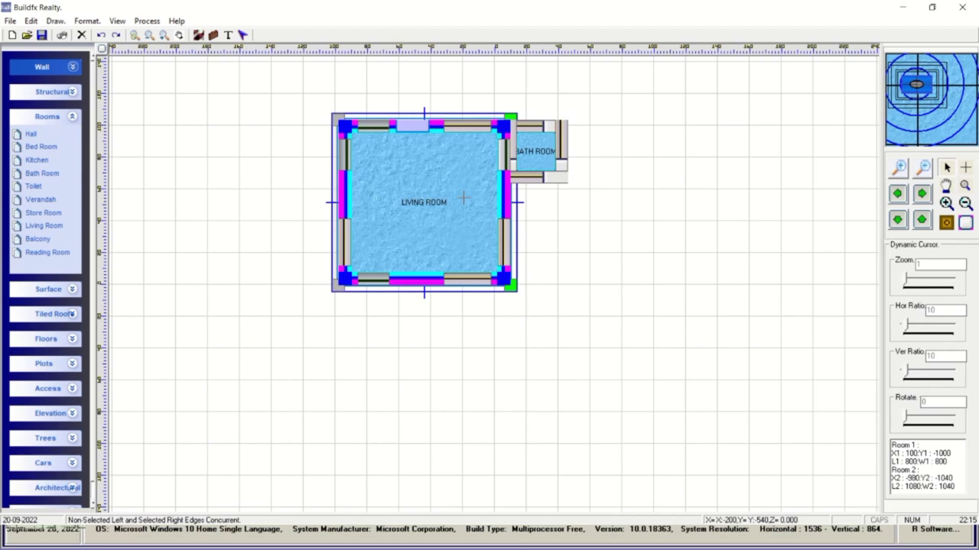
Clear the Living Room's openings on all four edges, remove its right-edge window, and apply the changes
double_click(463, 199)
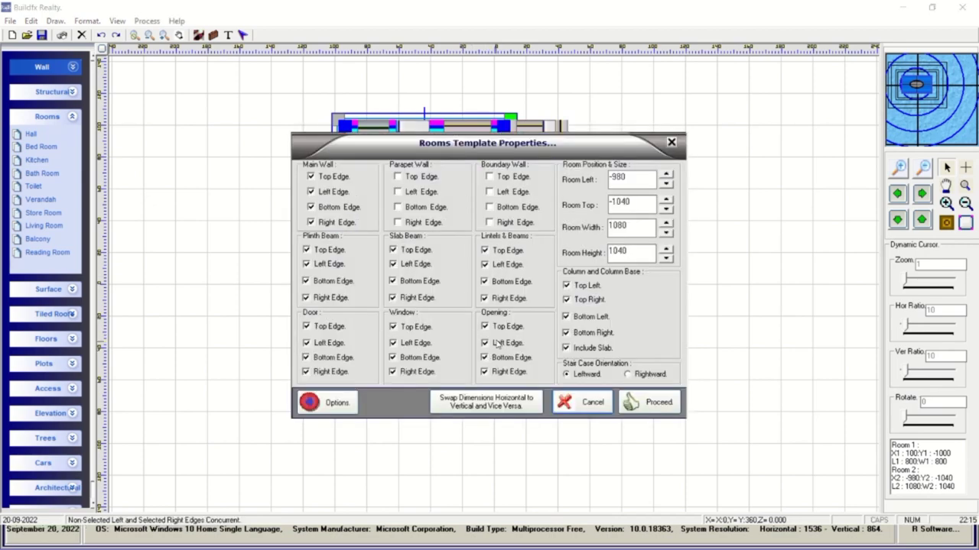
left_click(489, 327)
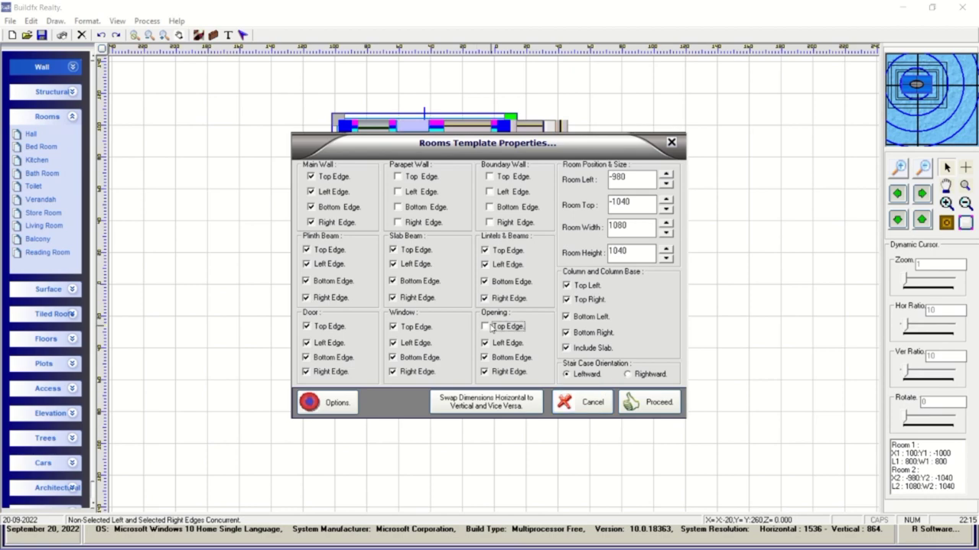
left_click(490, 343)
left_click(493, 358)
left_click(495, 371)
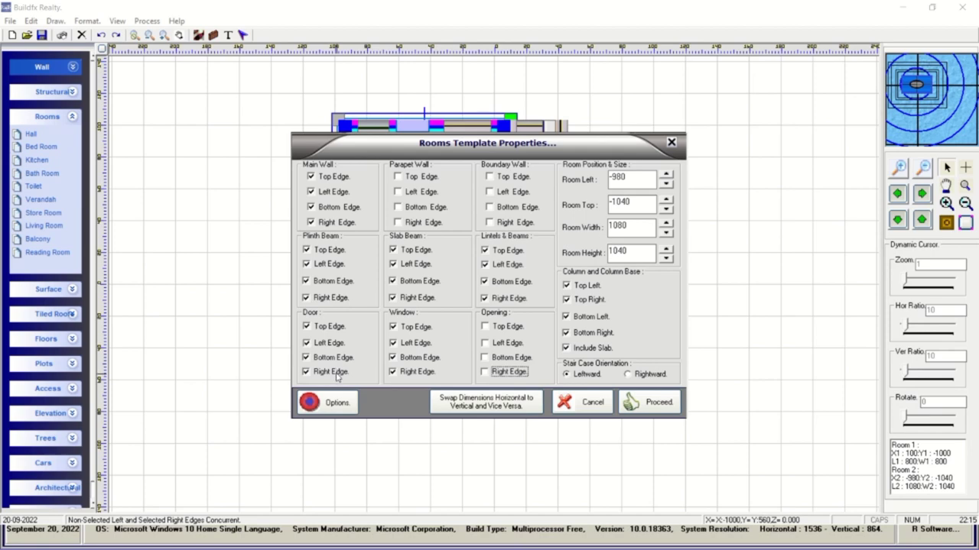
left_click(410, 373)
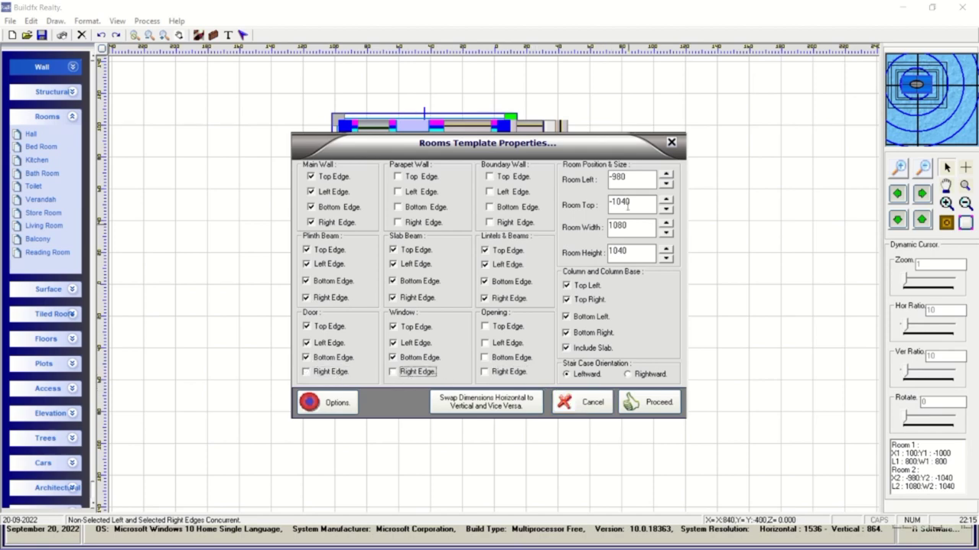
left_click_drag(603, 153, 652, 173)
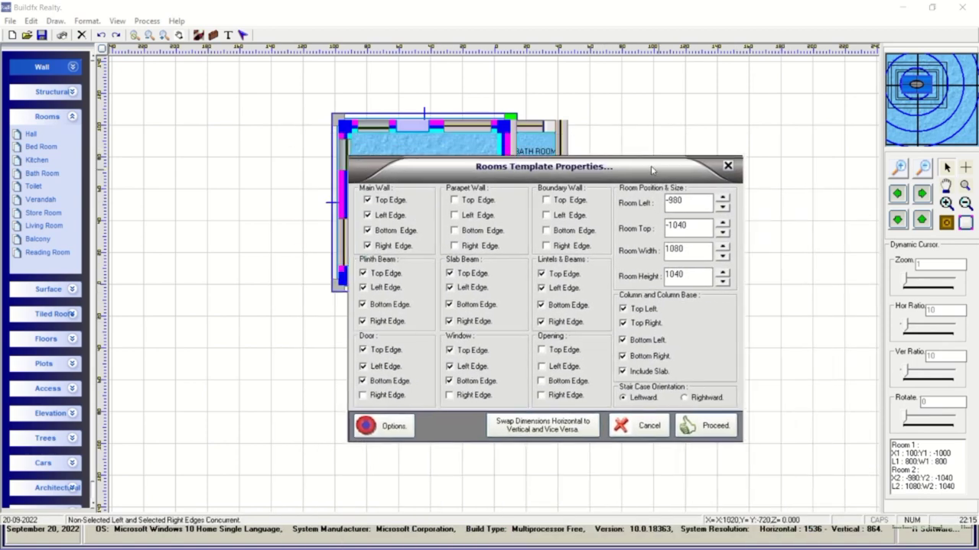
left_click(699, 423)
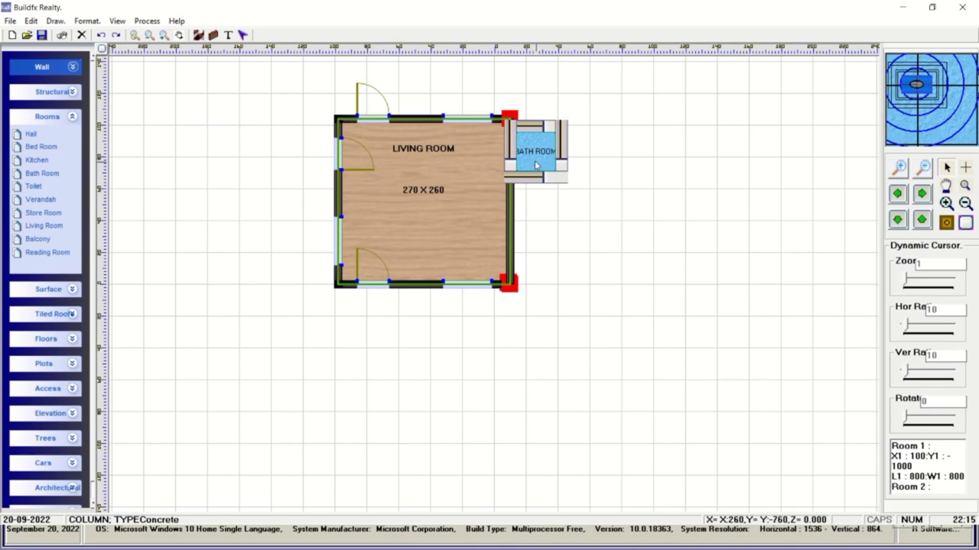
Add the 100 × 100 bath room from its template at the living room's top-right corner
left_click(535, 164)
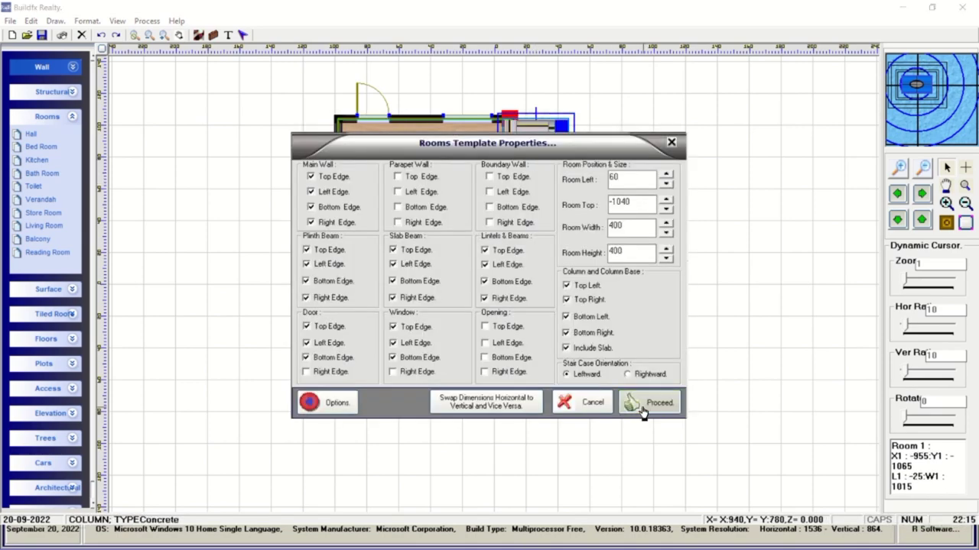
left_click(643, 407)
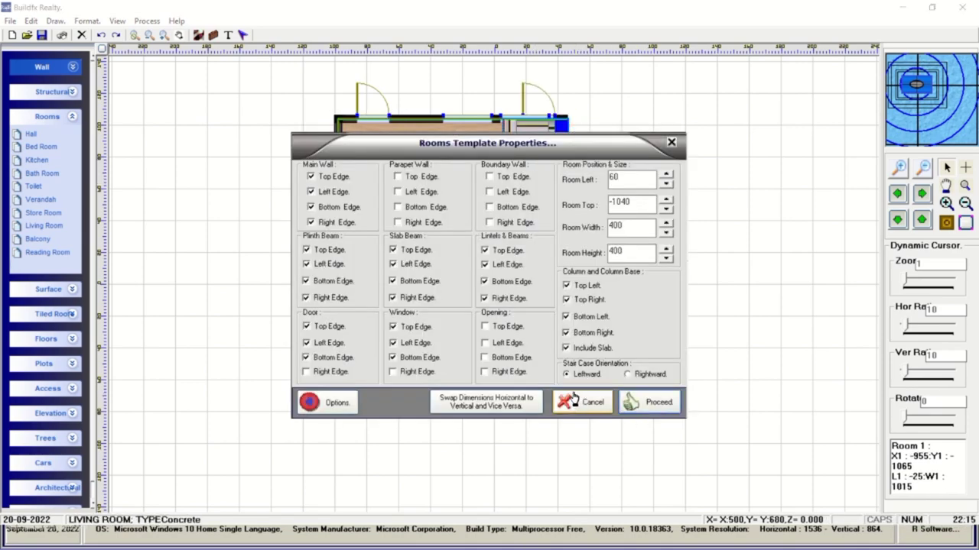
left_click(575, 396)
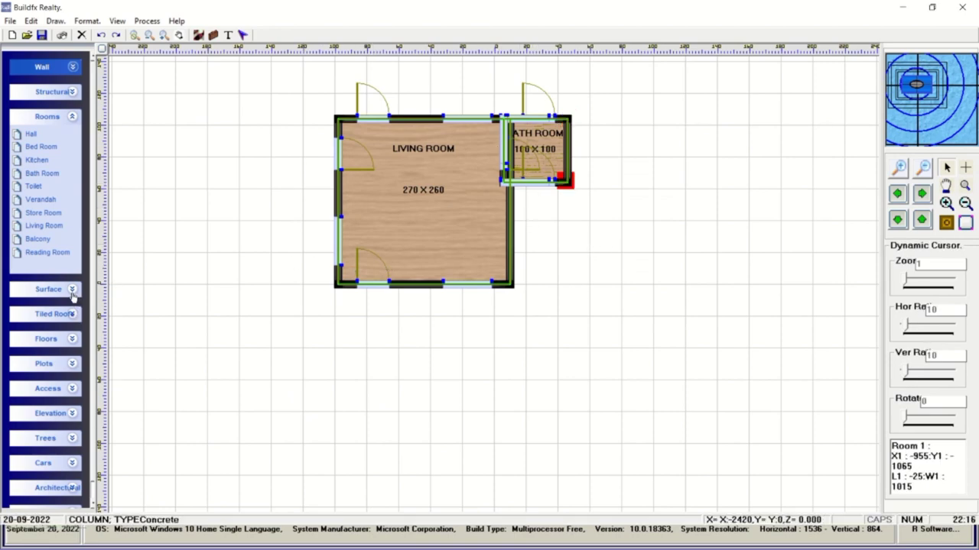
left_click(72, 291)
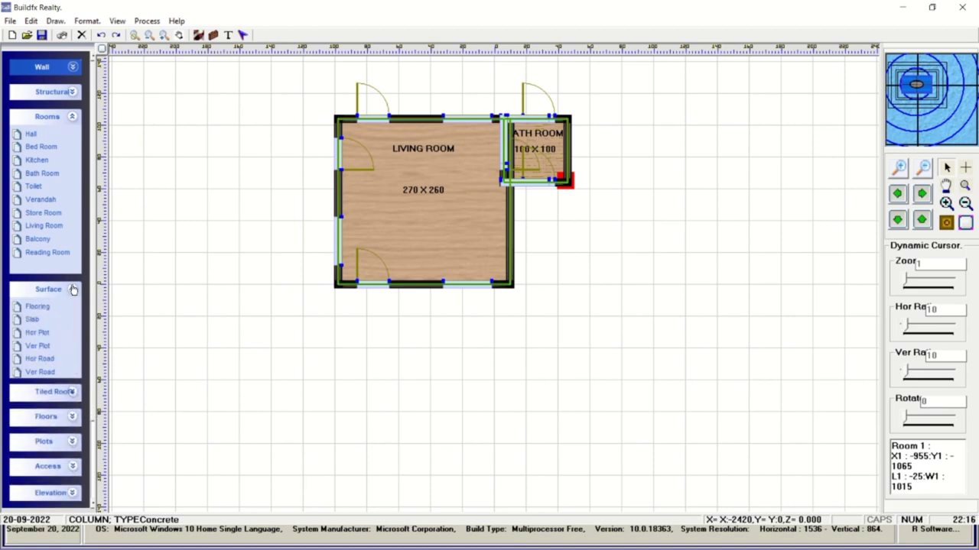
left_click(77, 116)
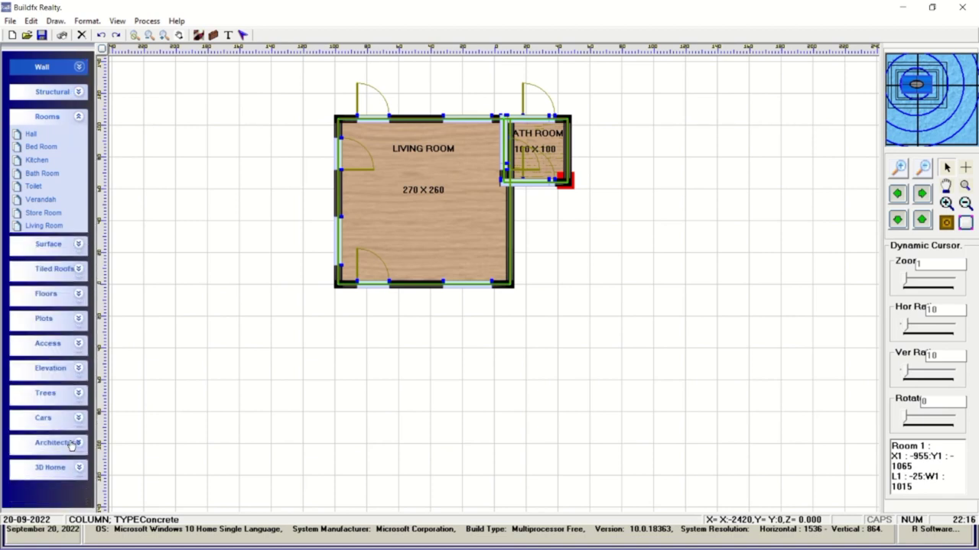
left_click(78, 371)
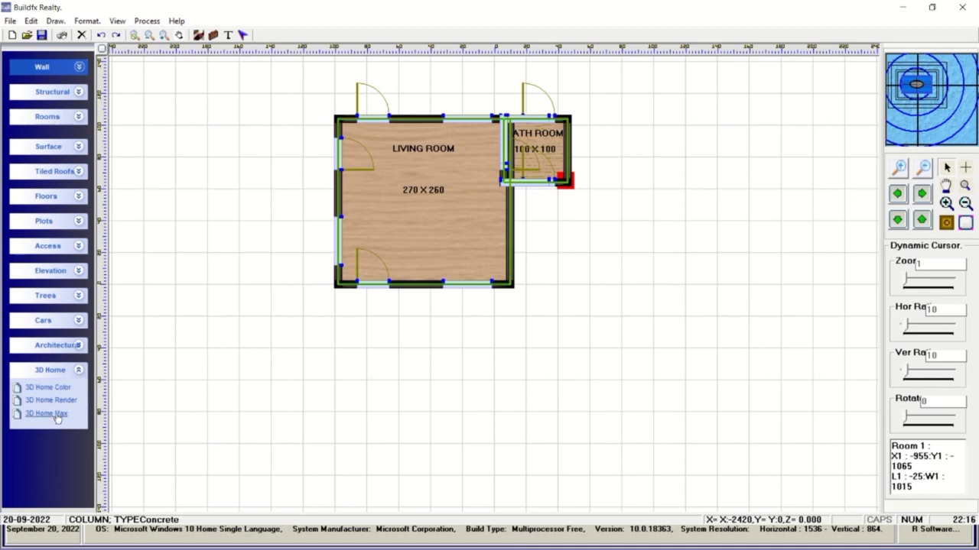
left_click(53, 415)
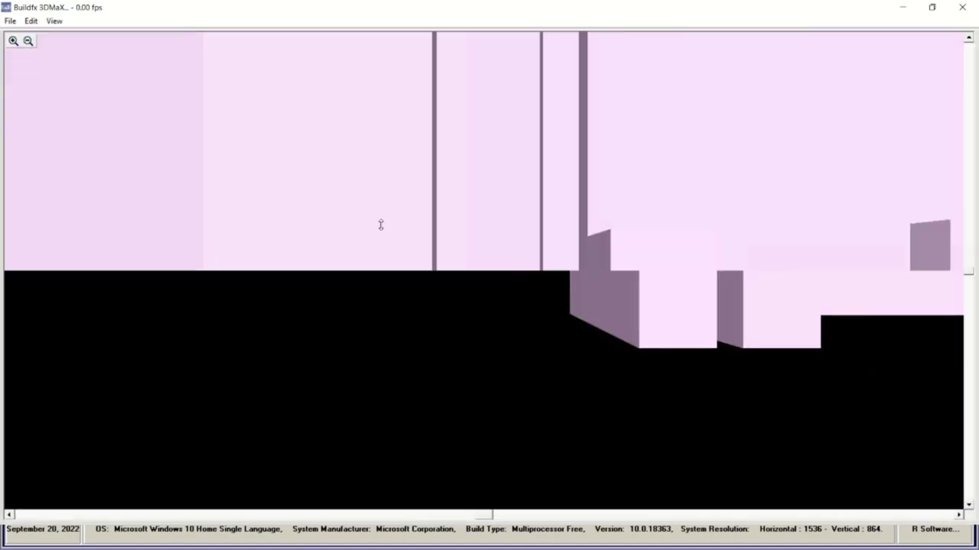
left_click_drag(394, 380, 396, 214)
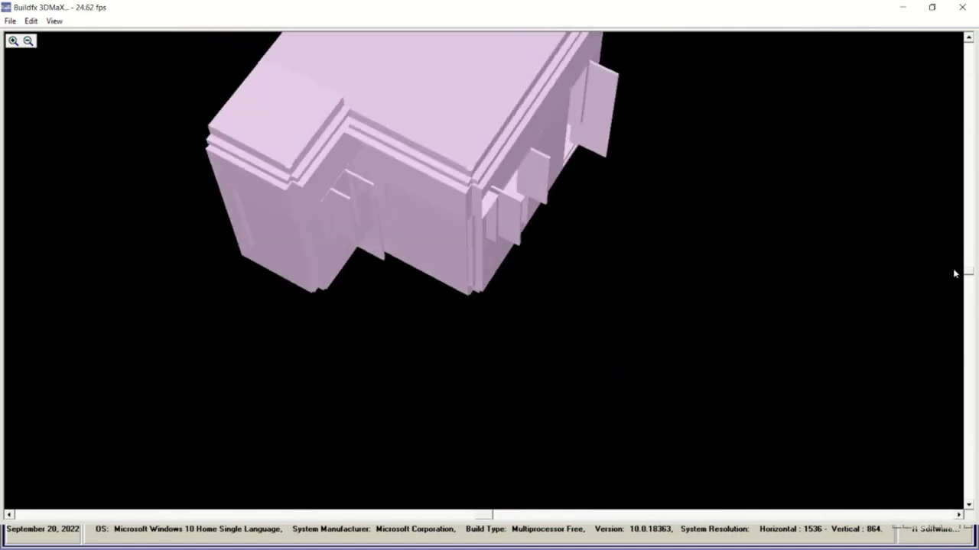
left_click_drag(967, 275, 967, 180)
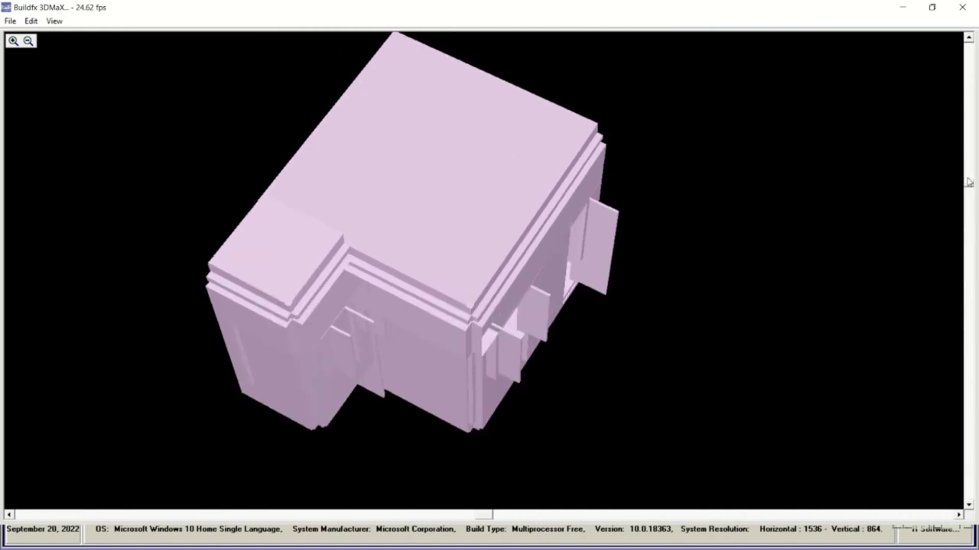
left_click(53, 21)
left_click(92, 175)
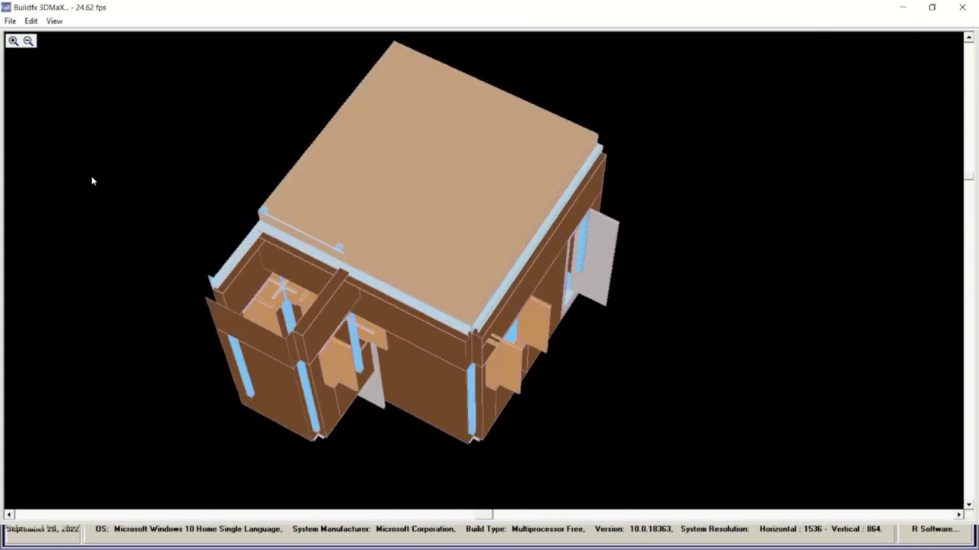
left_click(962, 7)
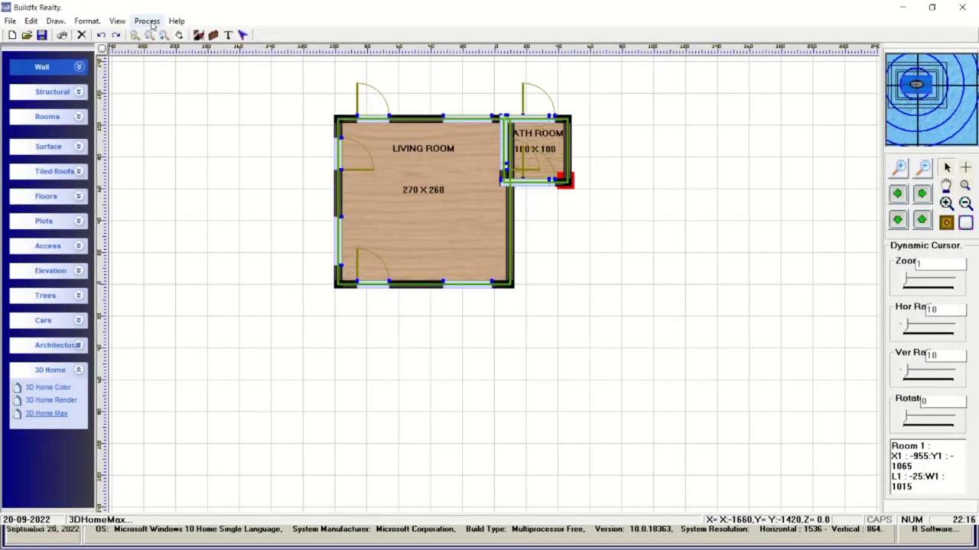
Load plot plan PLAN012.BML with bed, living and bath rooms and zoom to frame the plot
left_click(117, 20)
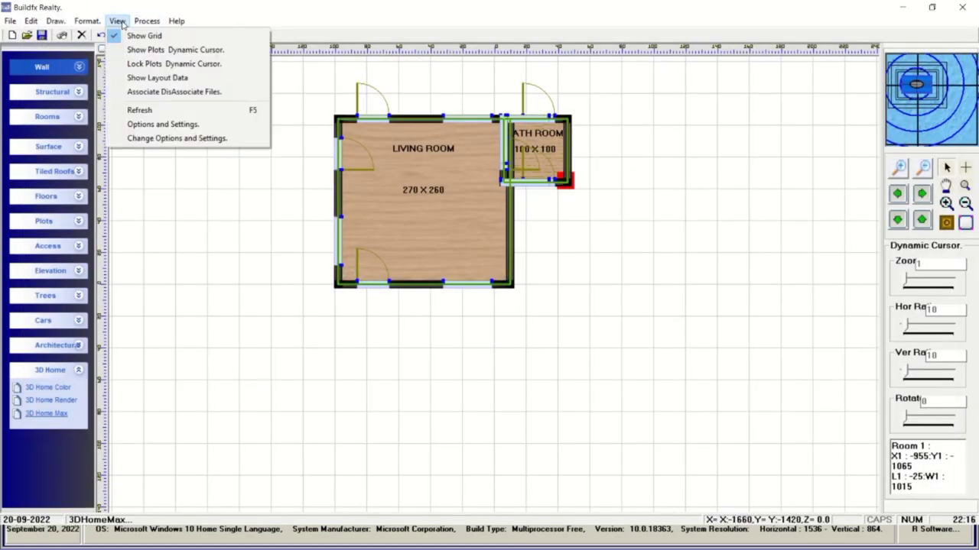
left_click(147, 139)
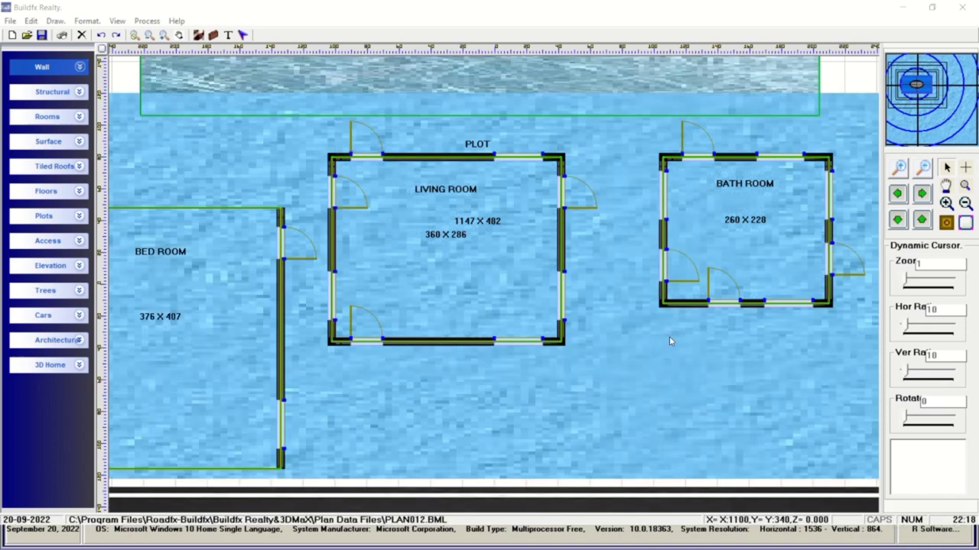
left_click(902, 169)
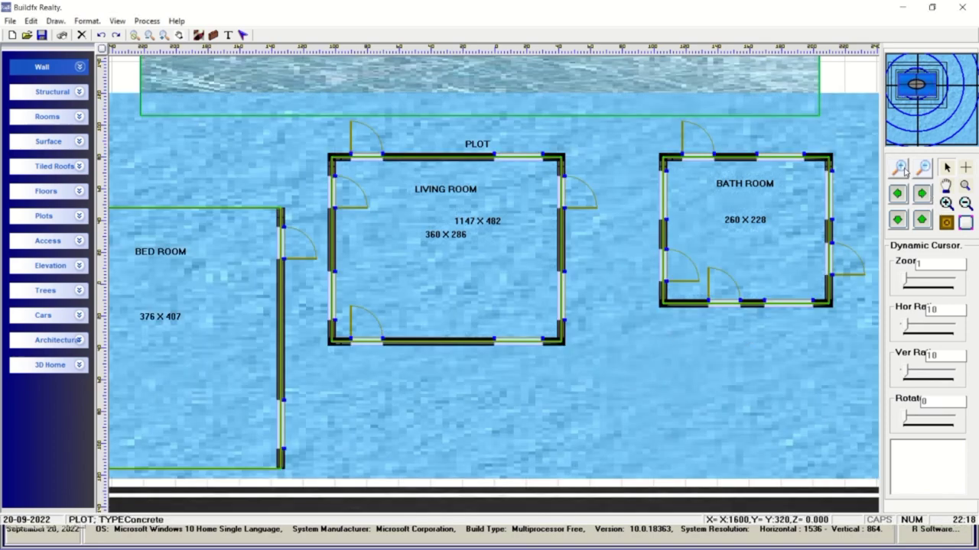
left_click(903, 168)
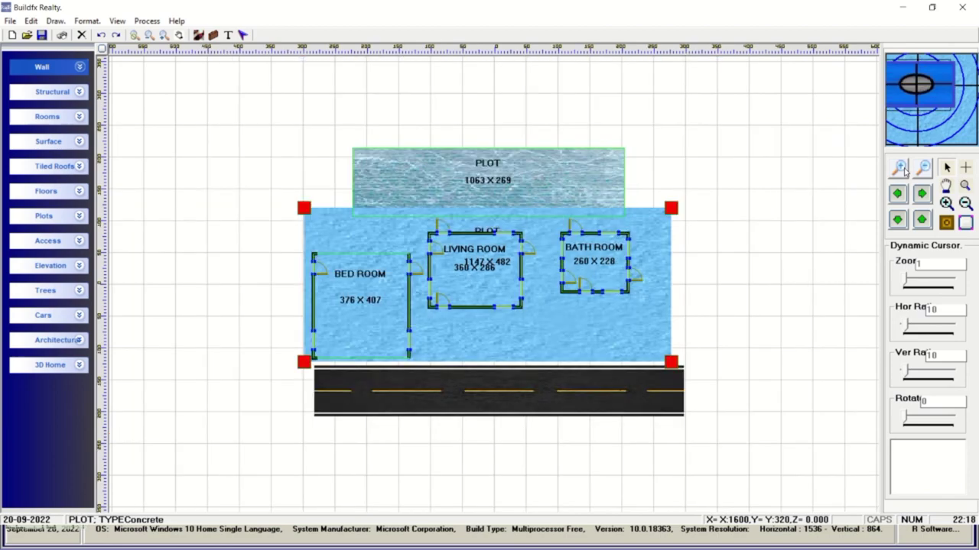
left_click(923, 169)
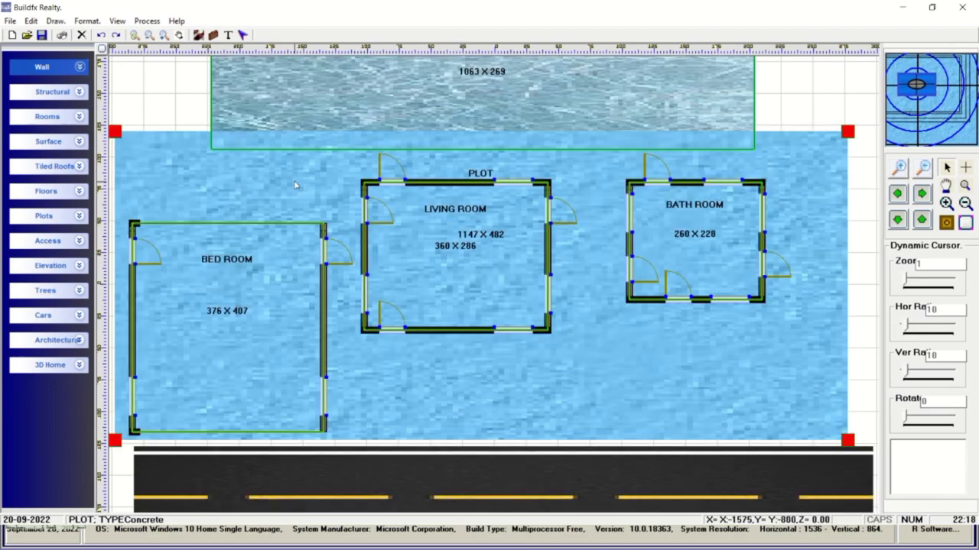
left_click(79, 366)
Show PLAN012 in 3D at an angled overhead view with gradient shading and plan-based colours
left_click(47, 410)
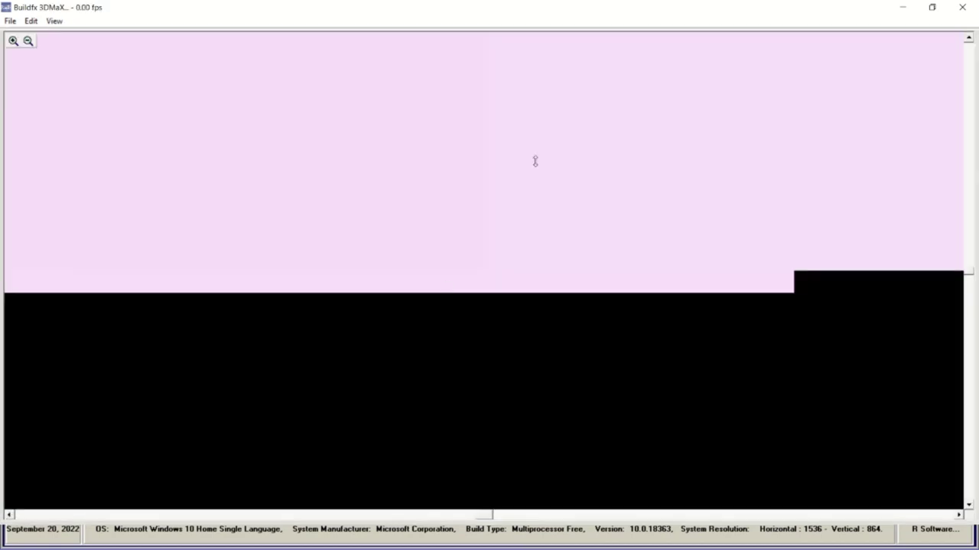
mouse_move(535, 160)
left_mouse_down()
mouse_move(509, 312)
mouse_move(477, 183)
mouse_move(447, 180)
mouse_move(448, 313)
mouse_move(467, 310)
left_mouse_up()
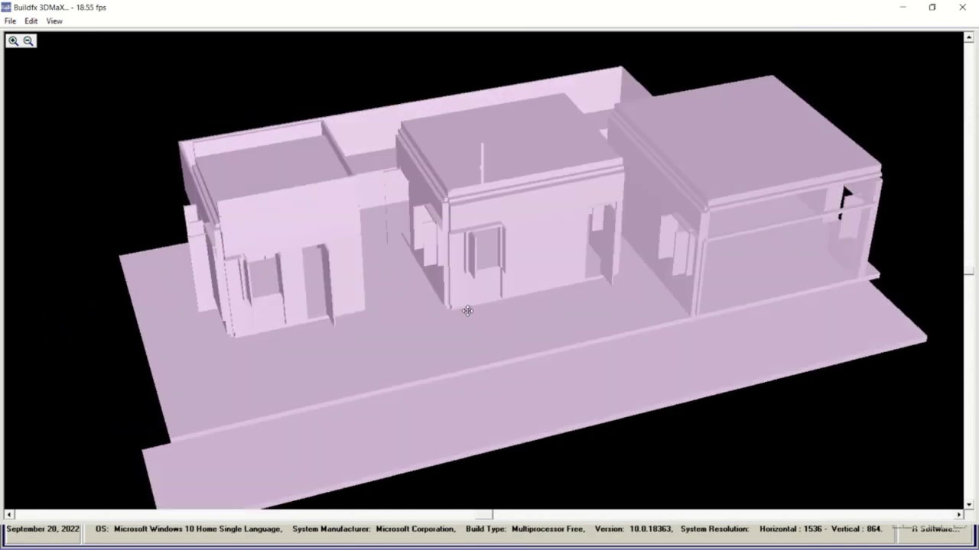
left_click(54, 20)
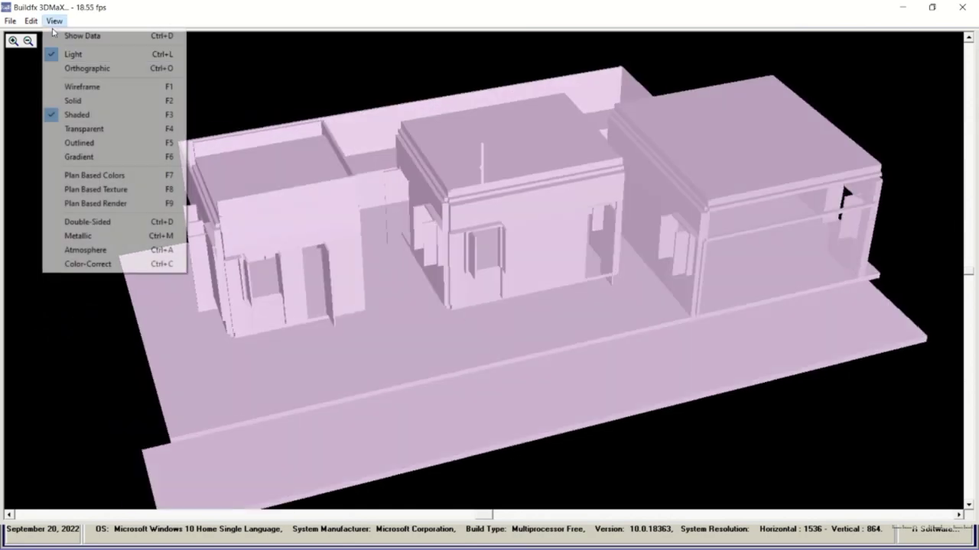
left_click(92, 158)
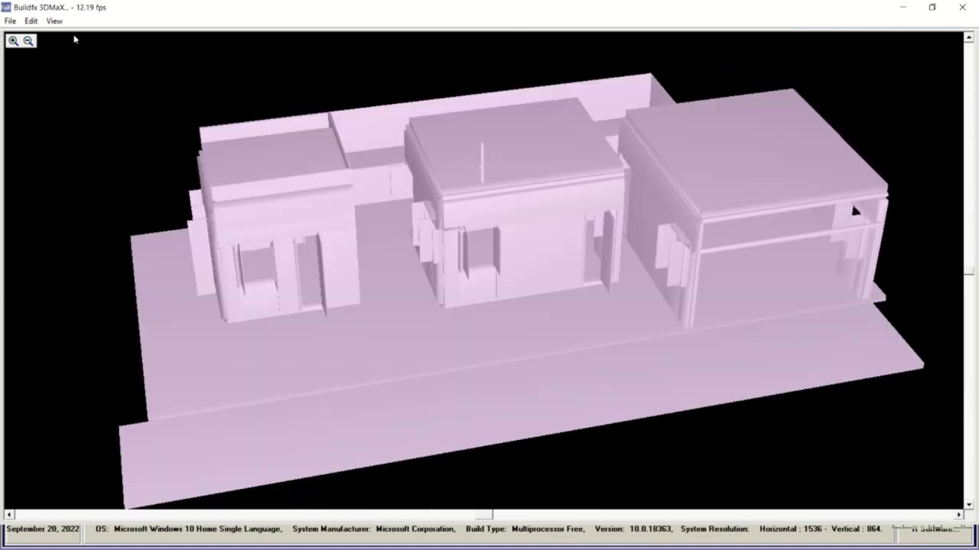
left_click(53, 21)
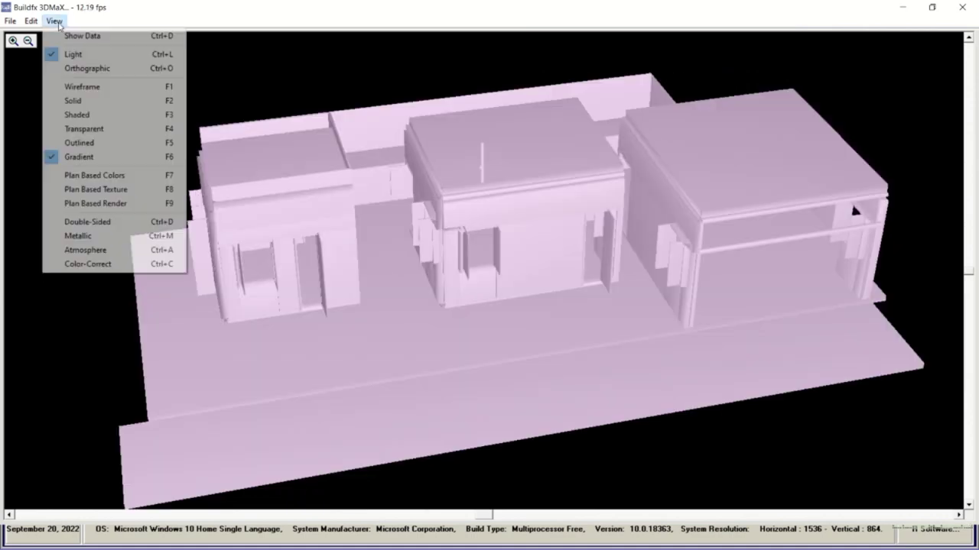
left_click(98, 175)
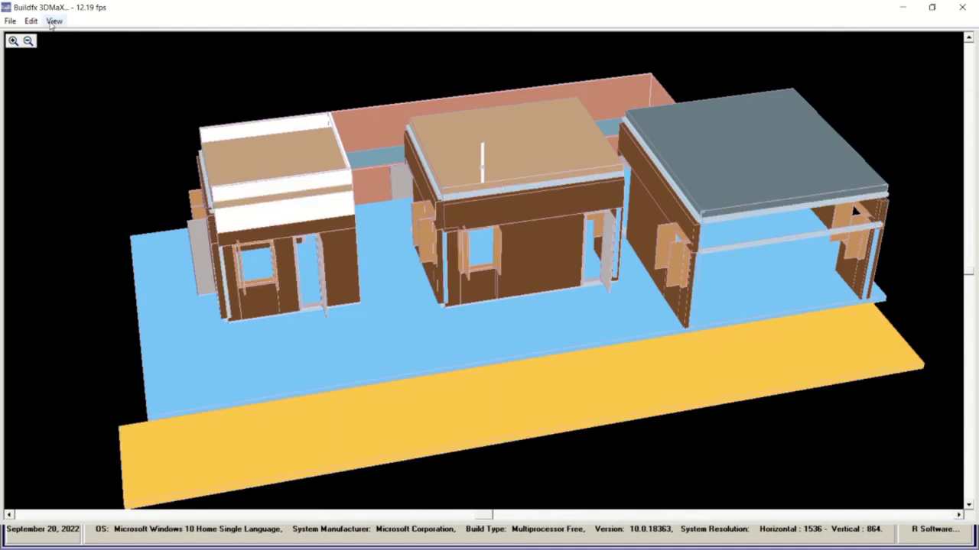
Apply plan-based textures to the plot model, then close the 3DMaX window
left_click(53, 20)
left_click(80, 189)
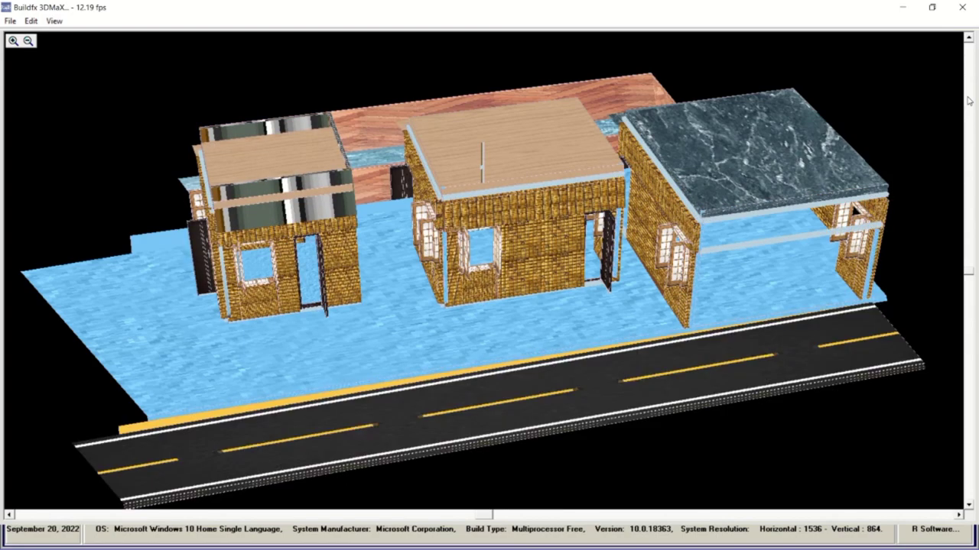
left_click(961, 7)
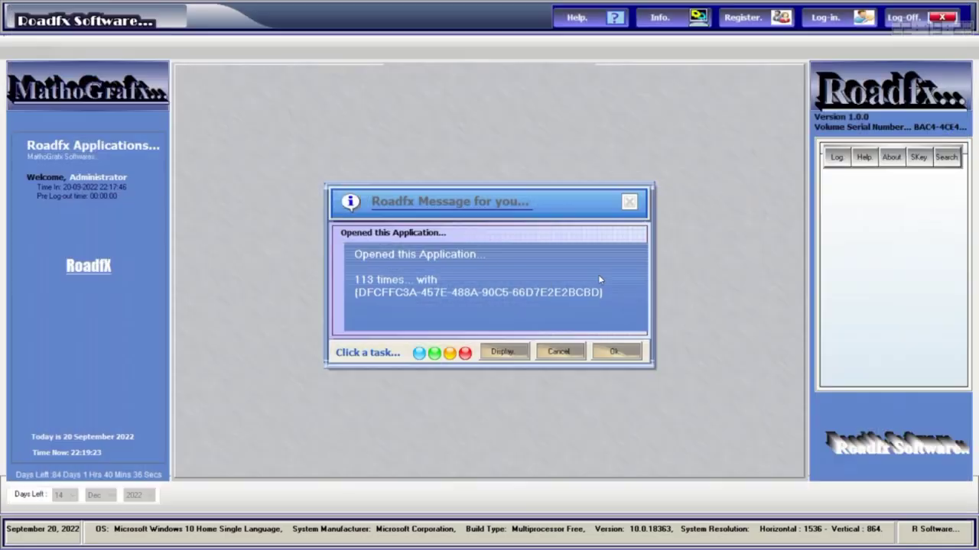
Dismiss the message, log in as administrator with the account password, and close the launcher
left_click(824, 18)
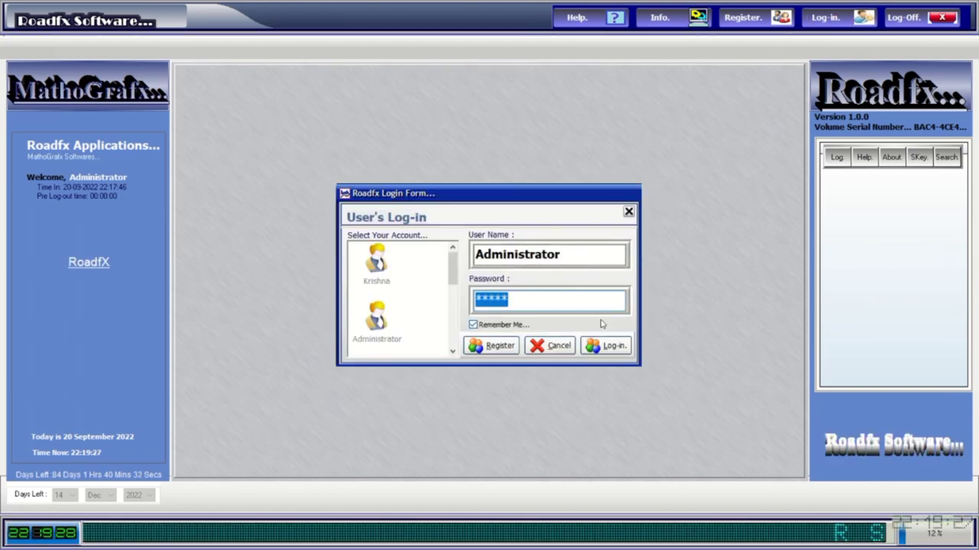
type("adm")
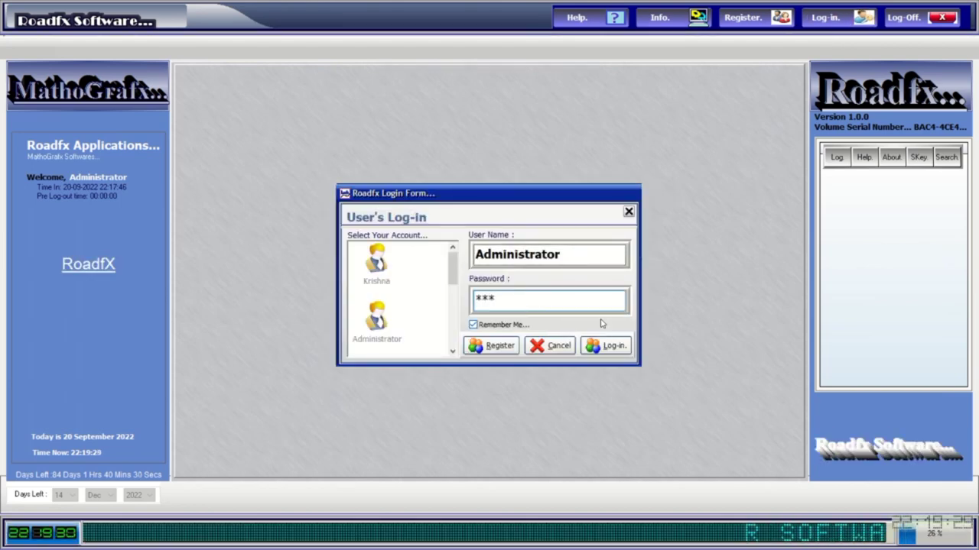
type("i")
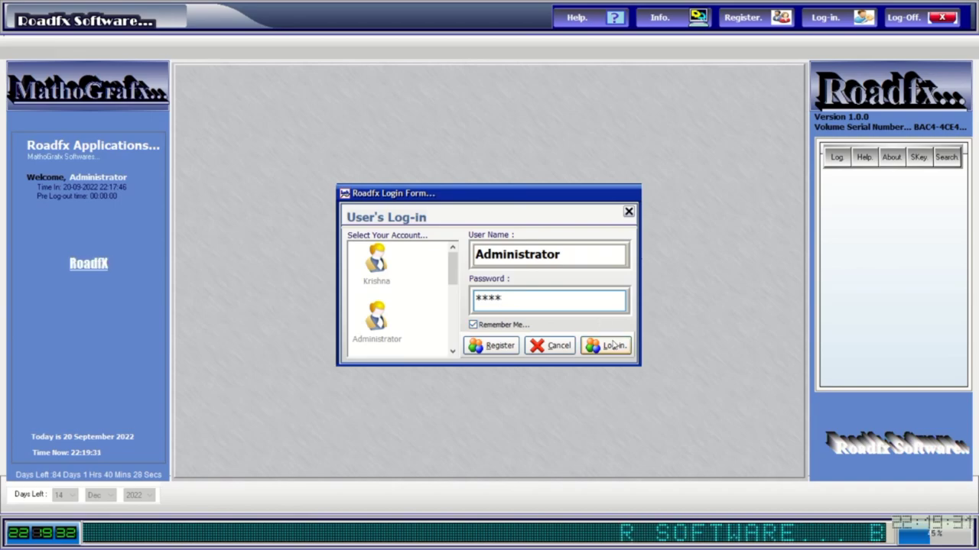
left_click(603, 345)
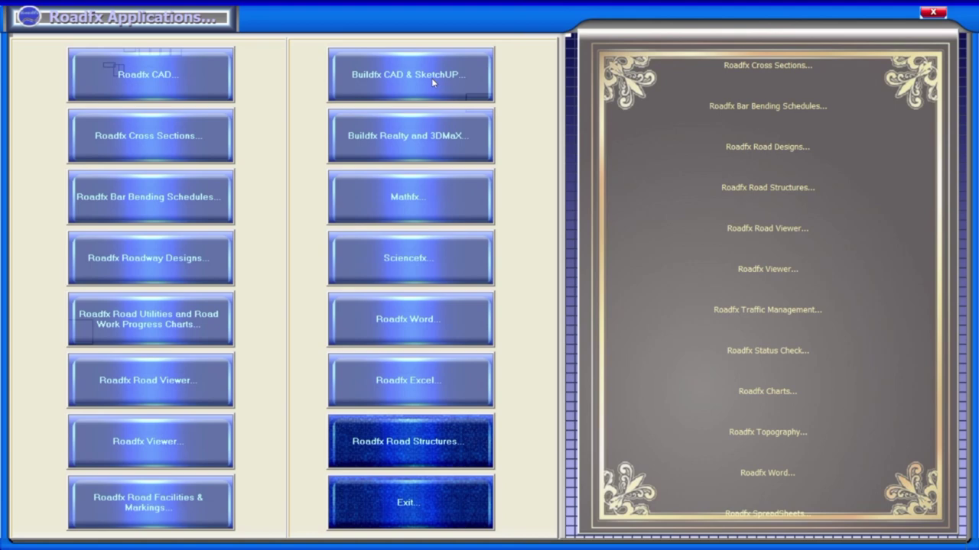
left_click(429, 72)
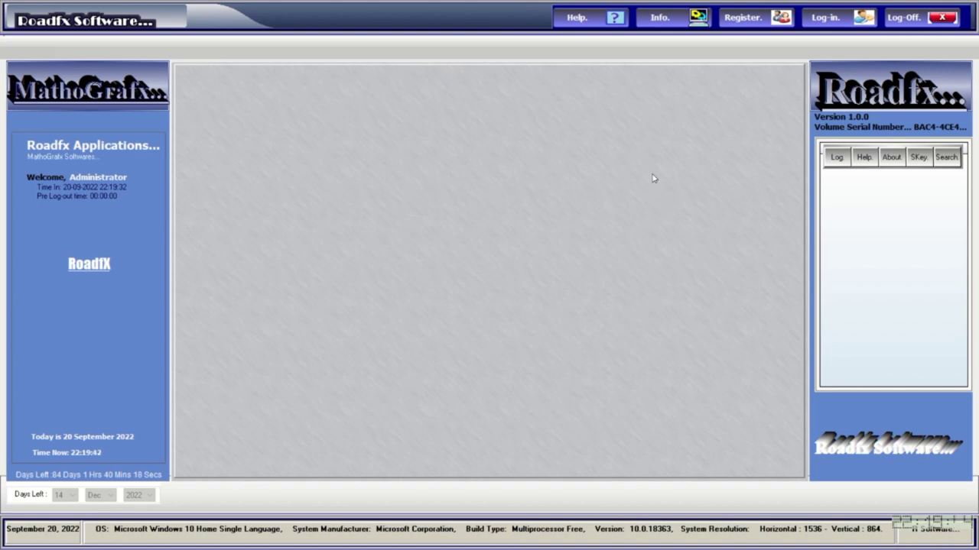
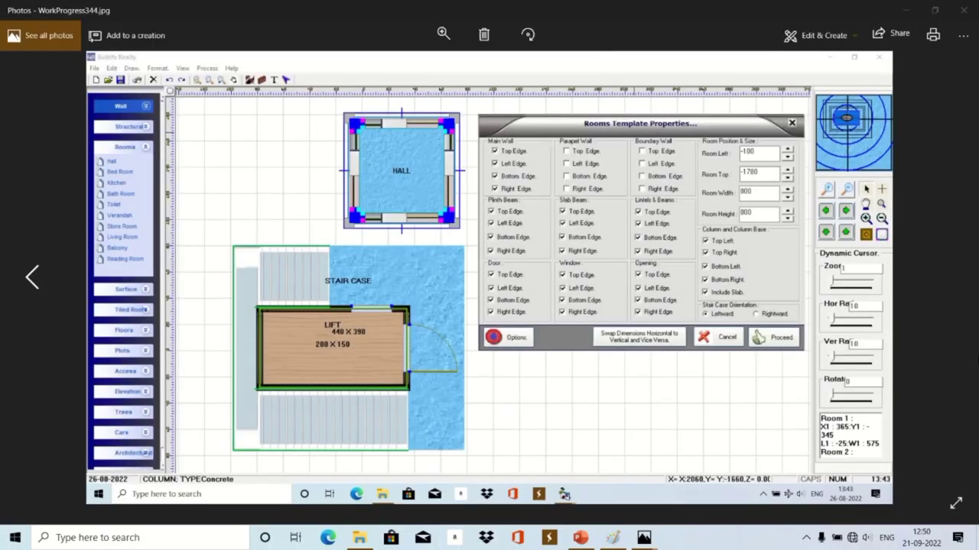
Show the Buildfx screenshots full screen and page through the staircase renders to the 3DMaX building render
left_click(956, 503)
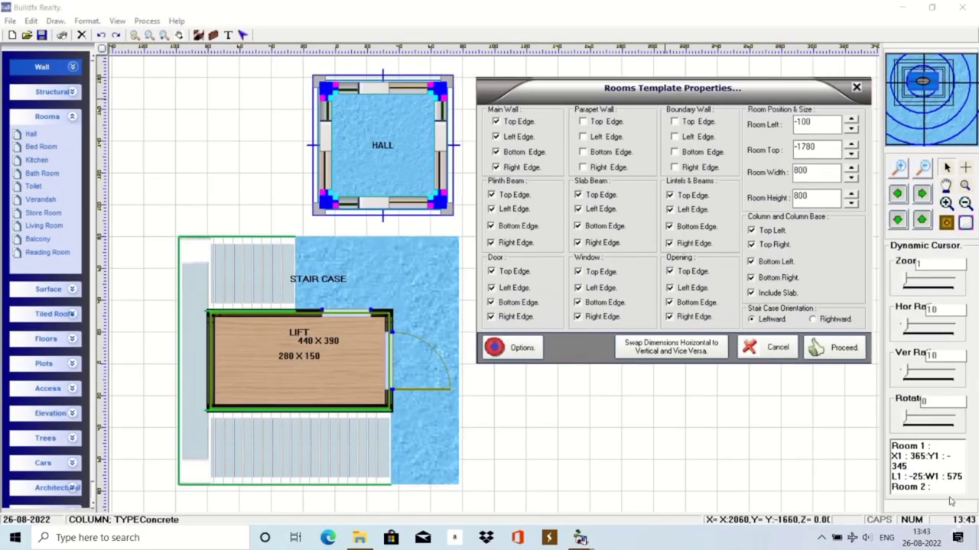
left_click(951, 501)
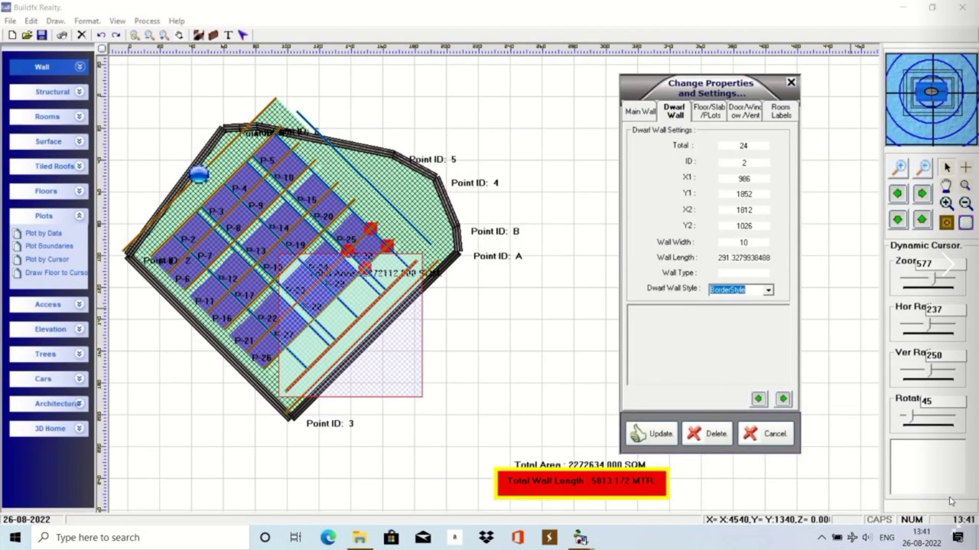
left_click(950, 501)
left_click(951, 500)
left_click(950, 501)
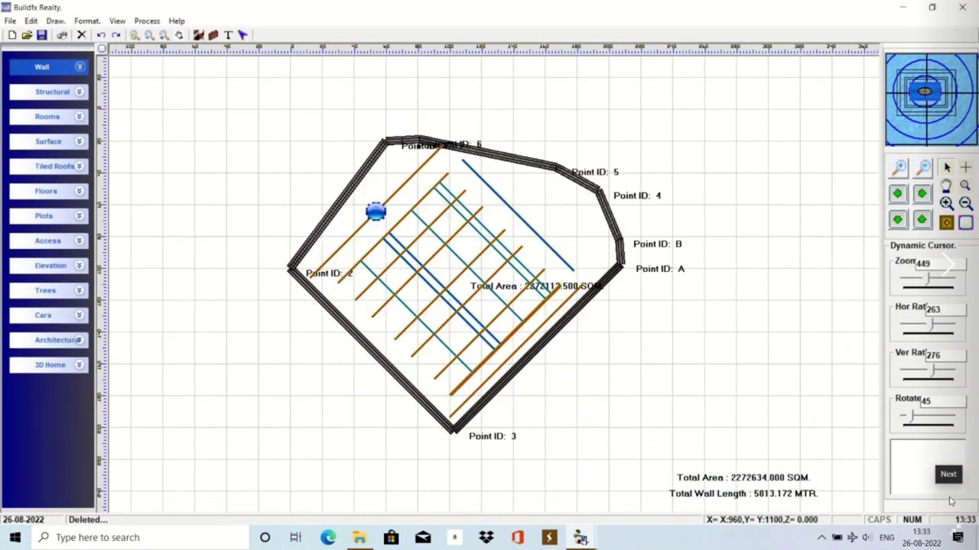
left_click(951, 501)
left_click(950, 501)
left_click(951, 500)
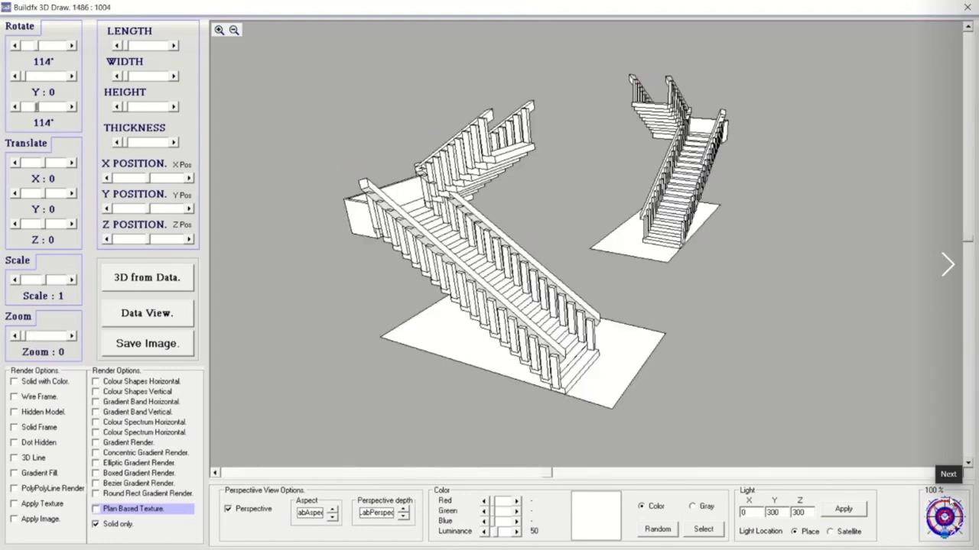
left_click(951, 501)
left_click(950, 501)
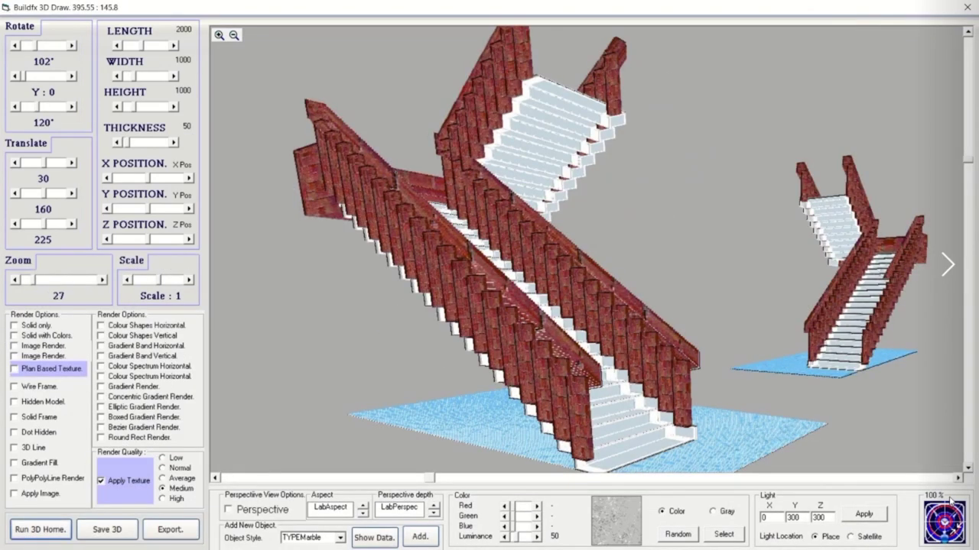
left_click(950, 501)
left_click(950, 501)
Page past the pink, textured and golden house renders to the floor-plan screenshot
left_click(950, 501)
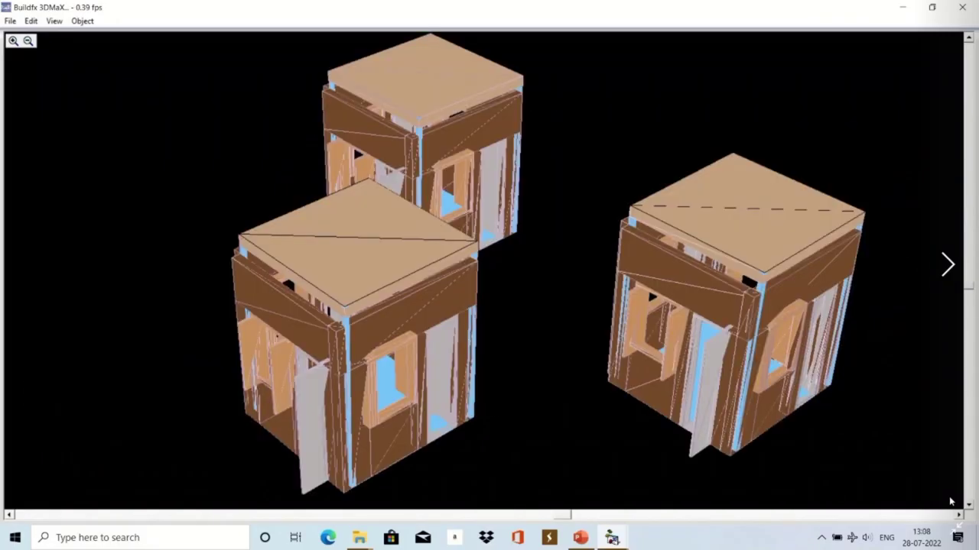
left_click(950, 500)
left_click(950, 501)
left_click(951, 500)
left_click(950, 500)
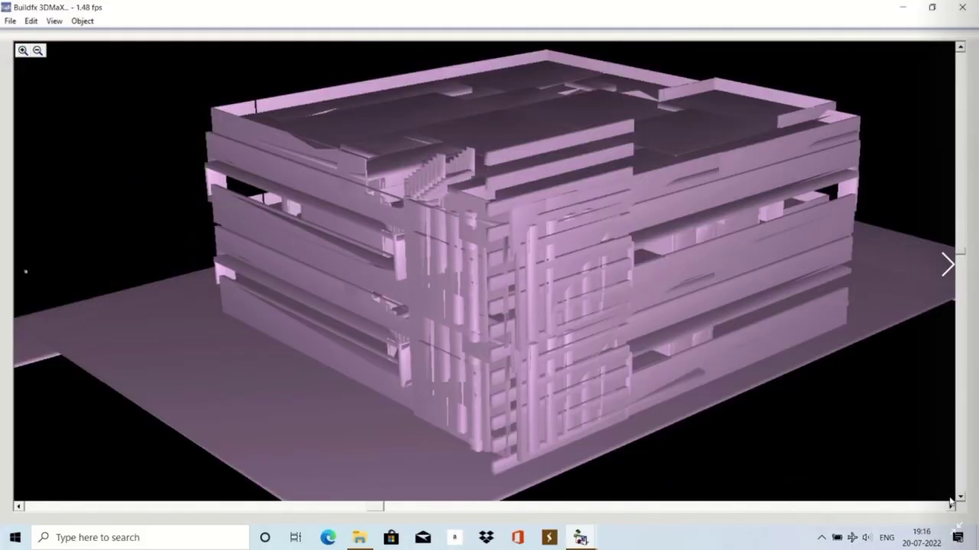
left_click(950, 501)
left_click(950, 501)
left_click(950, 501)
left_click(950, 501)
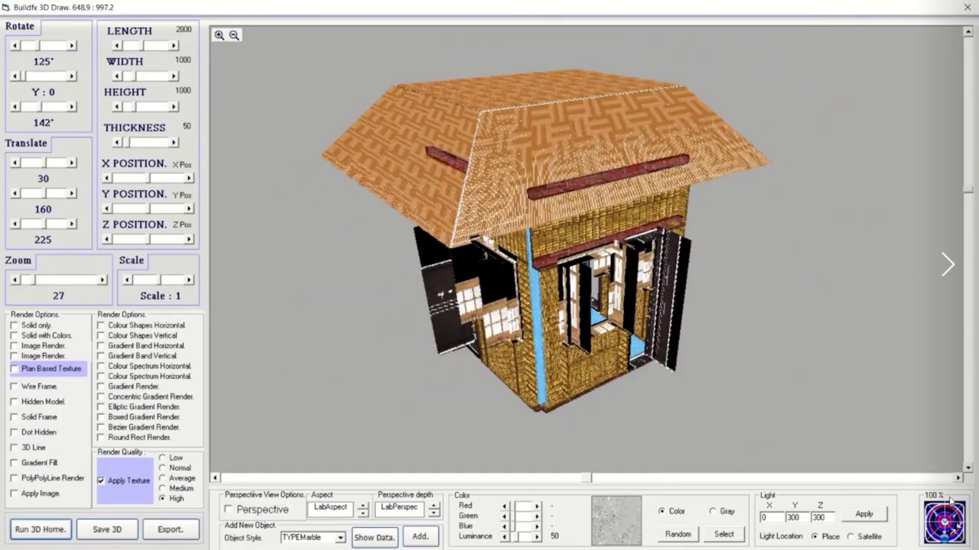
left_click(951, 501)
left_click(951, 501)
left_click(951, 501)
left_click(951, 501)
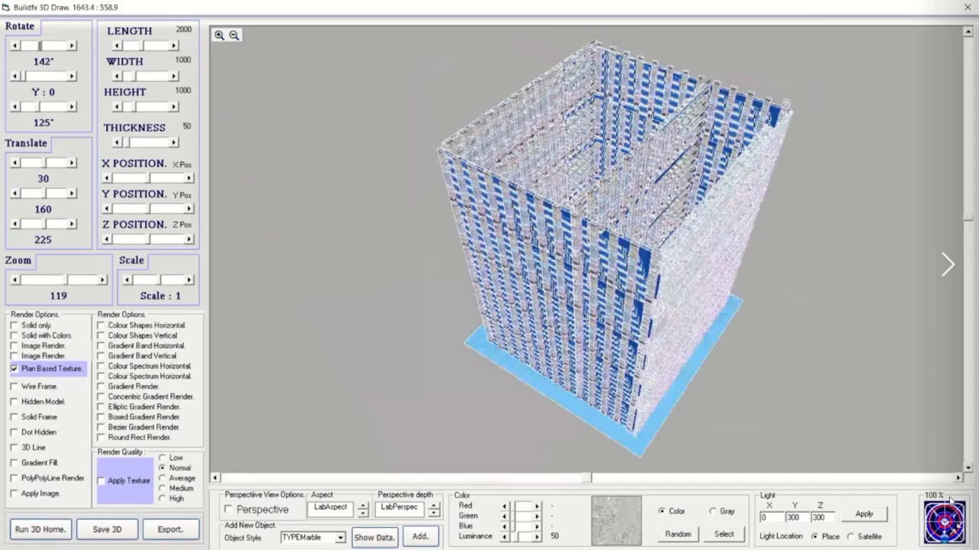
left_click(950, 501)
left_click(950, 501)
left_click(950, 501)
left_click(950, 499)
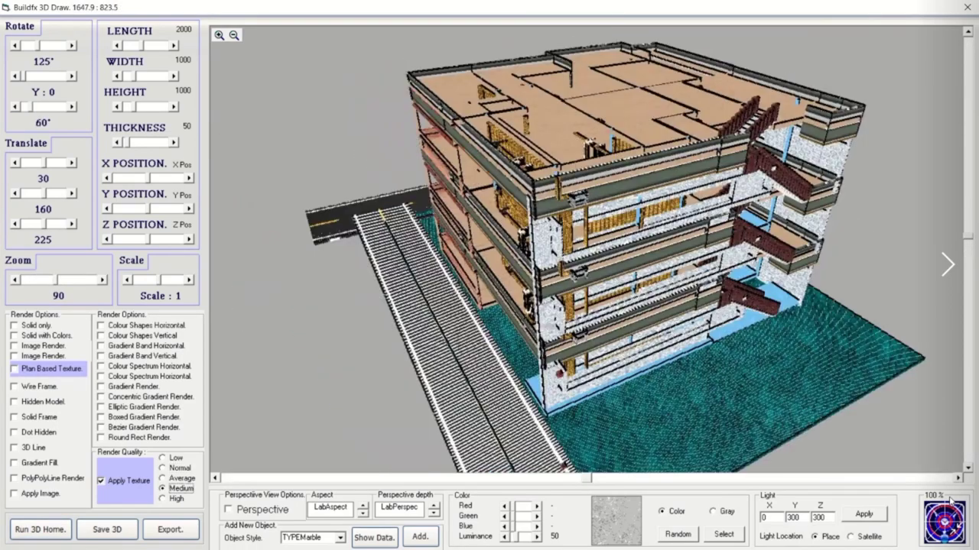
left_click(951, 499)
left_click(950, 498)
left_click(951, 499)
left_click(951, 501)
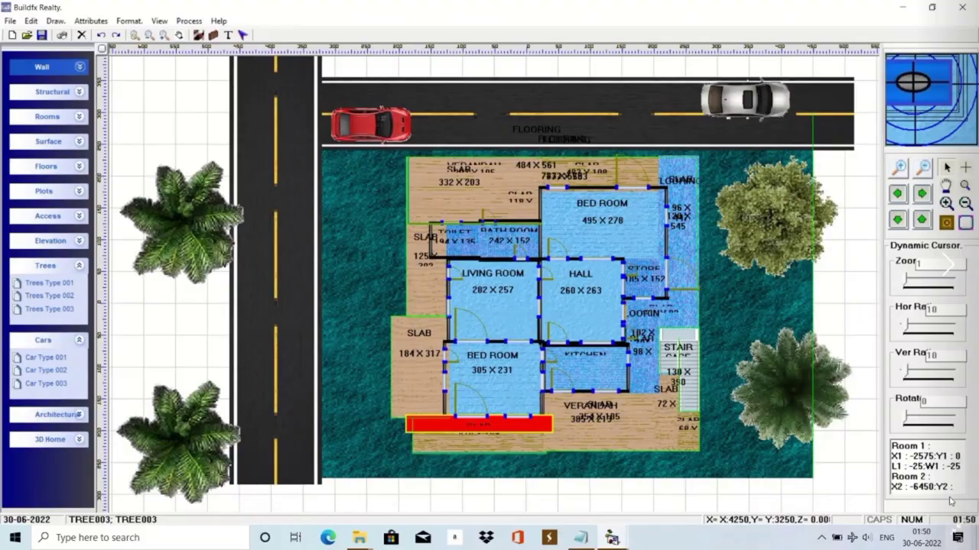
Continue through more 3D building renders, stepping back once, until an empty dark frame shows
key("Right")
key("Right")
key("Right")
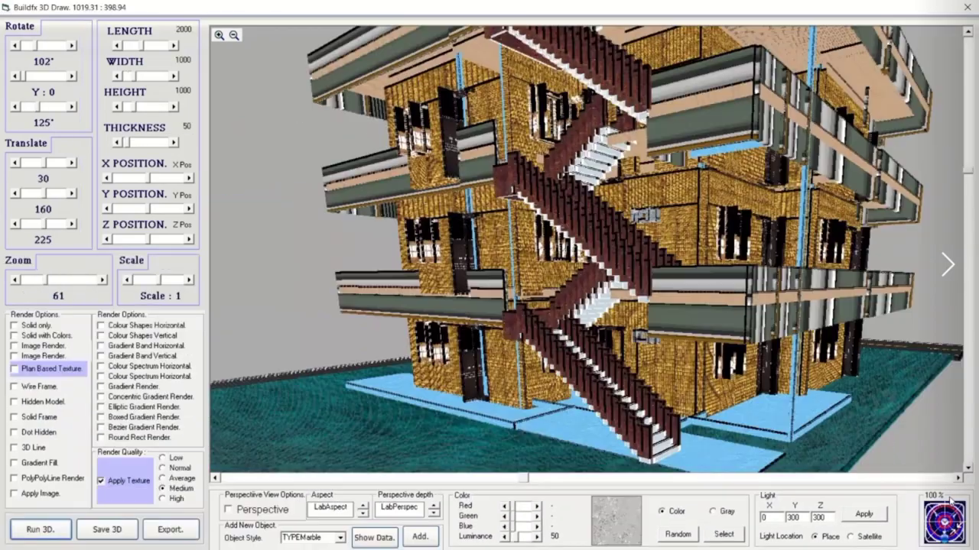
key("Right")
key("Right")
key("Right")
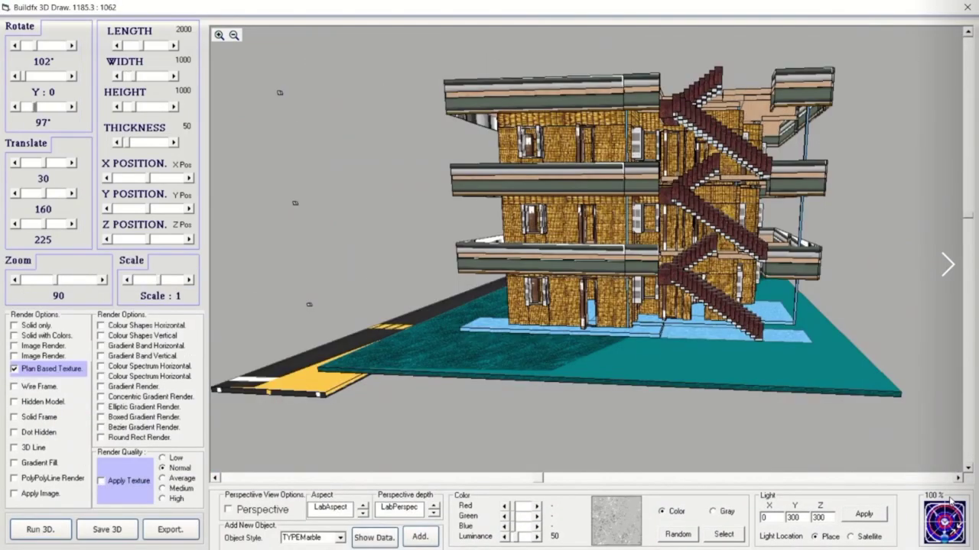
key("Right")
key("Right")
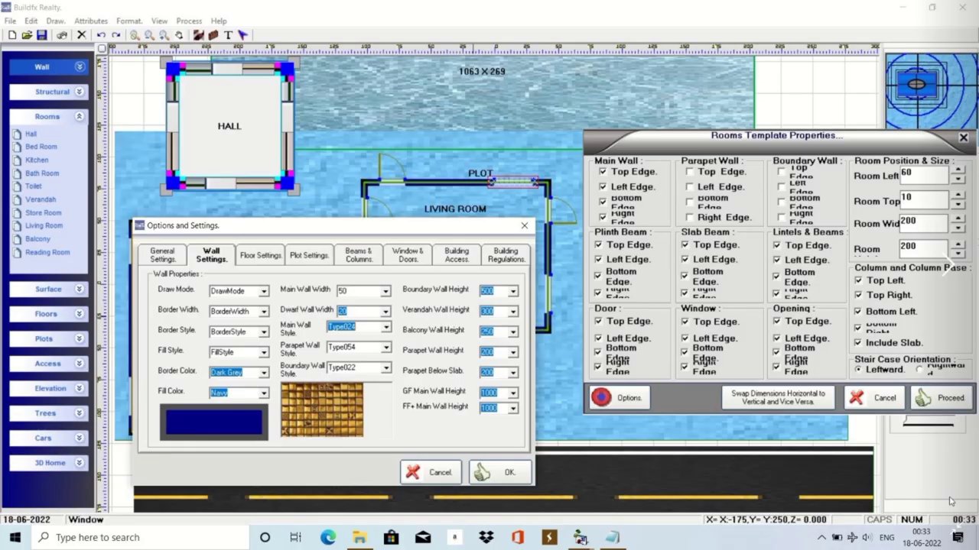
key("Right")
key("Right")
key("Right")
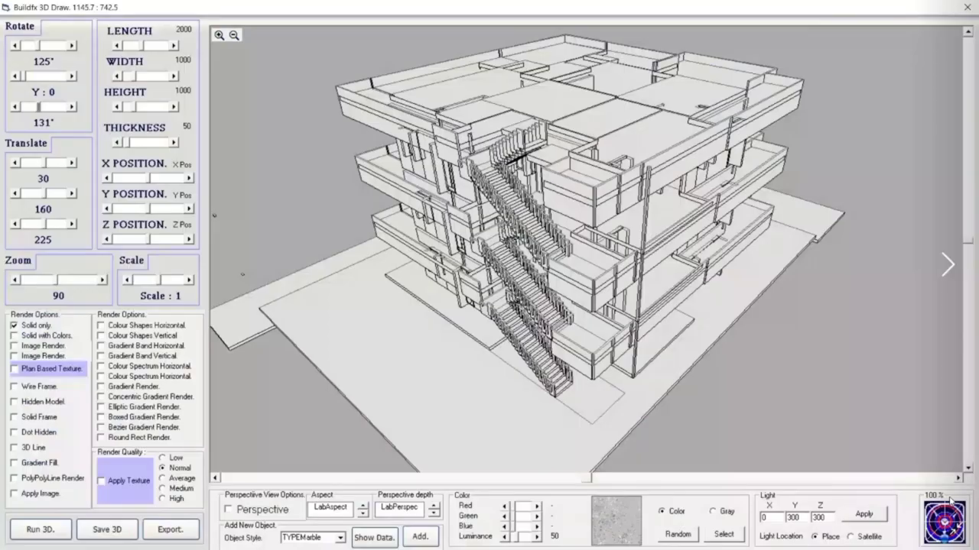
key("Left")
key("Left")
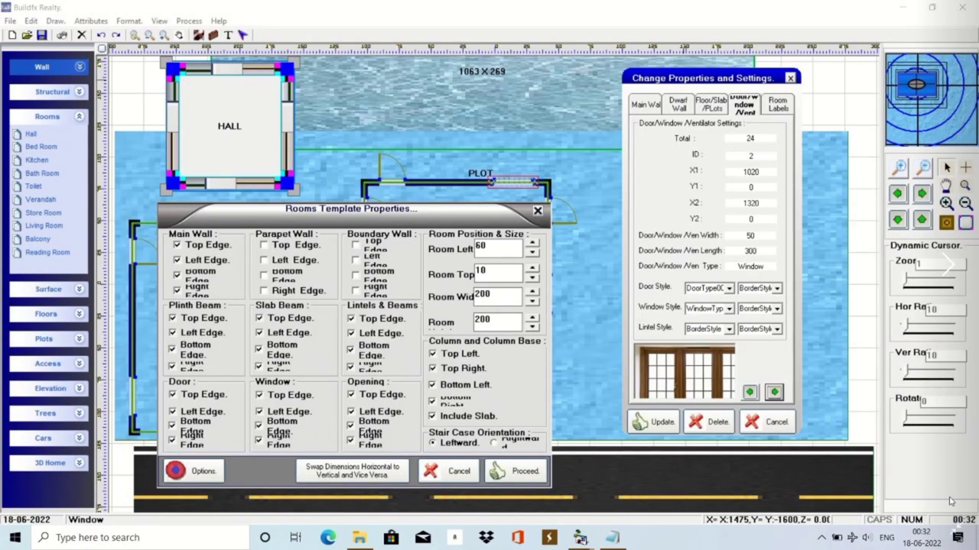
key("Right")
key("Right")
key("Right")
key("Right")
key("Right")
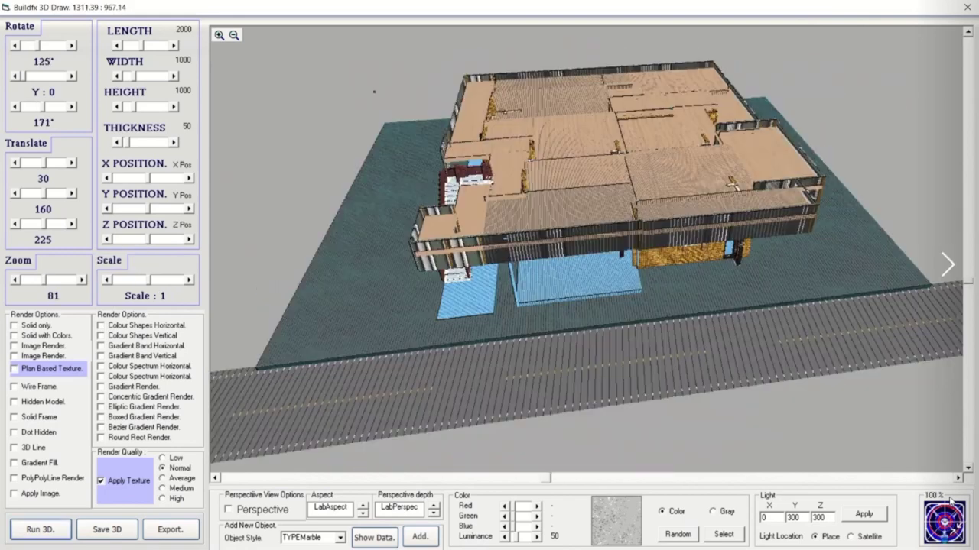
key("Right")
key("Right")
key("Right")
key("Right")
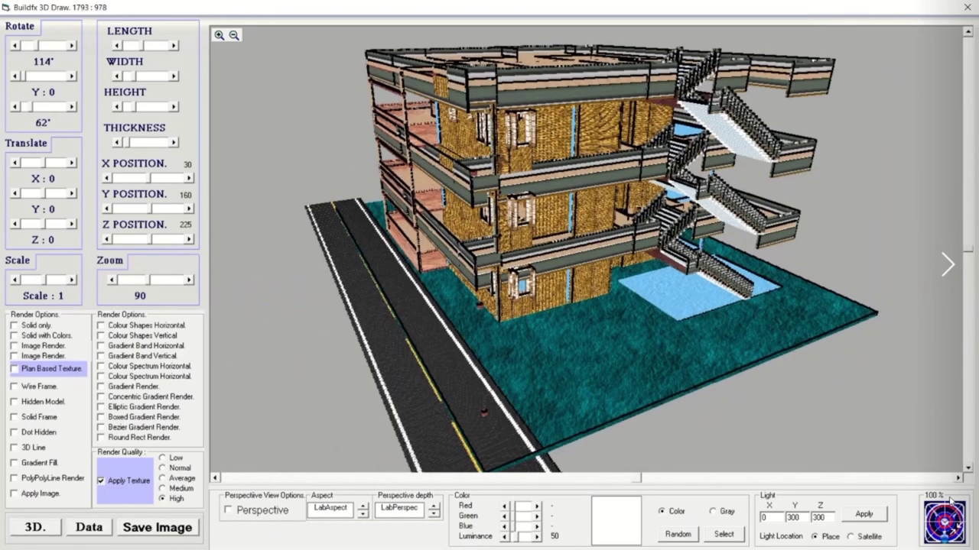
key("Right")
key("Right")
key("Right")
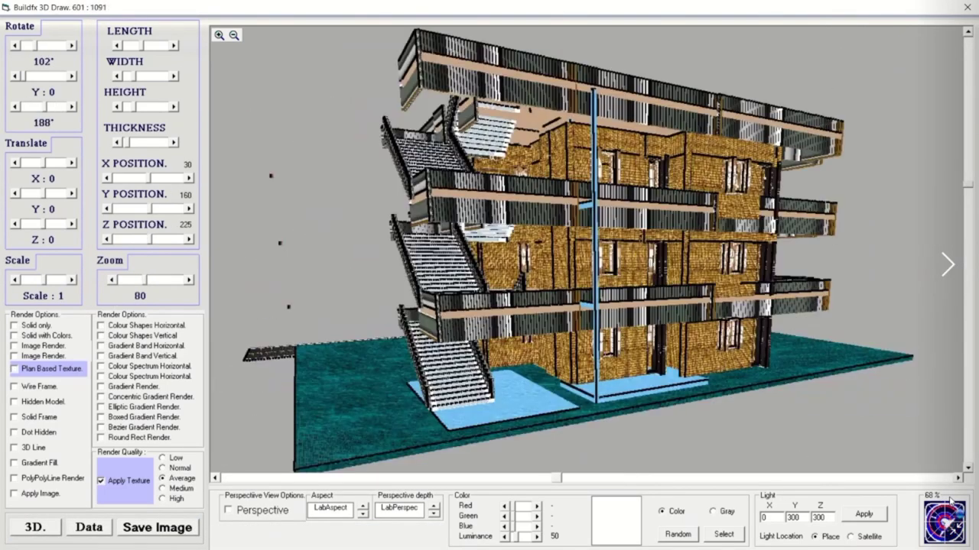
key("Right")
key("Right")
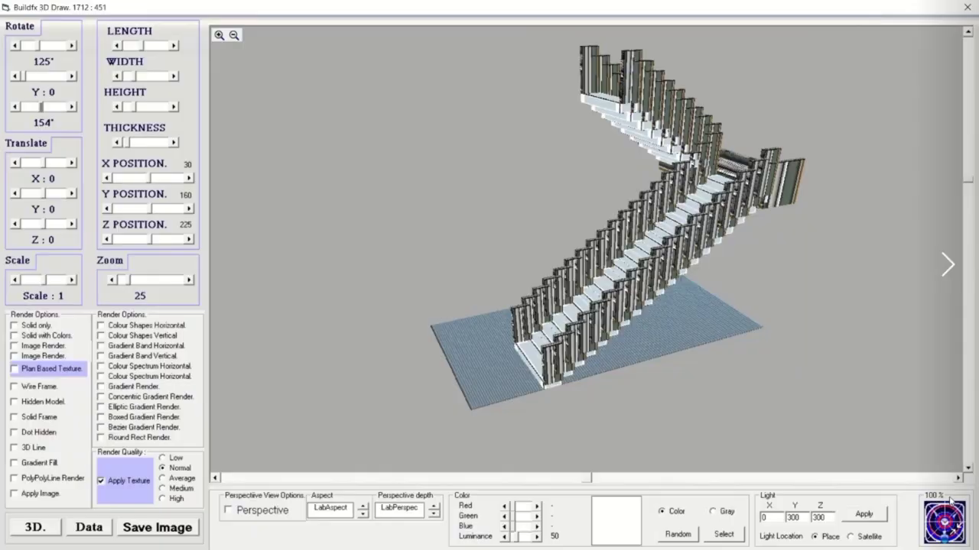
key("Right")
key("Right")
key("Right")
key("Right")
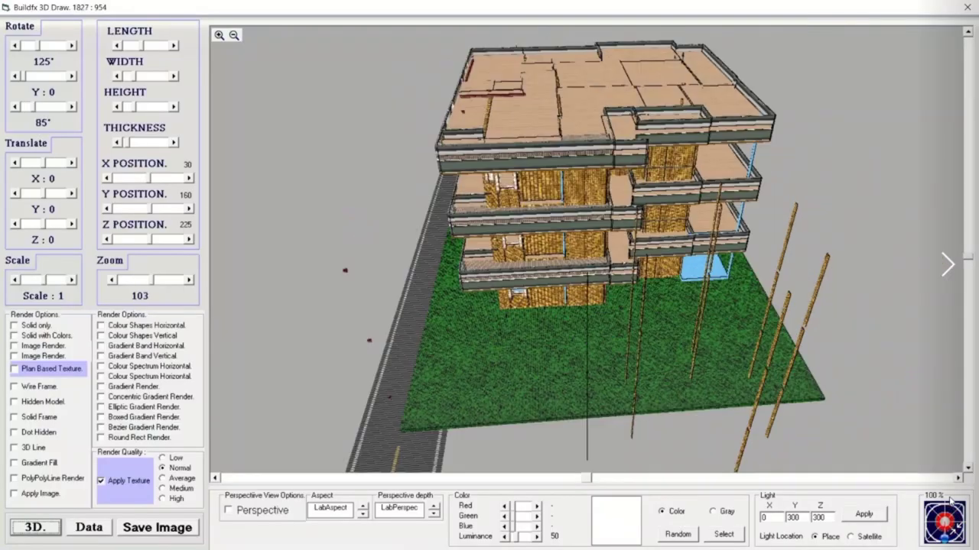
key("Right")
key("Right")
key("Right")
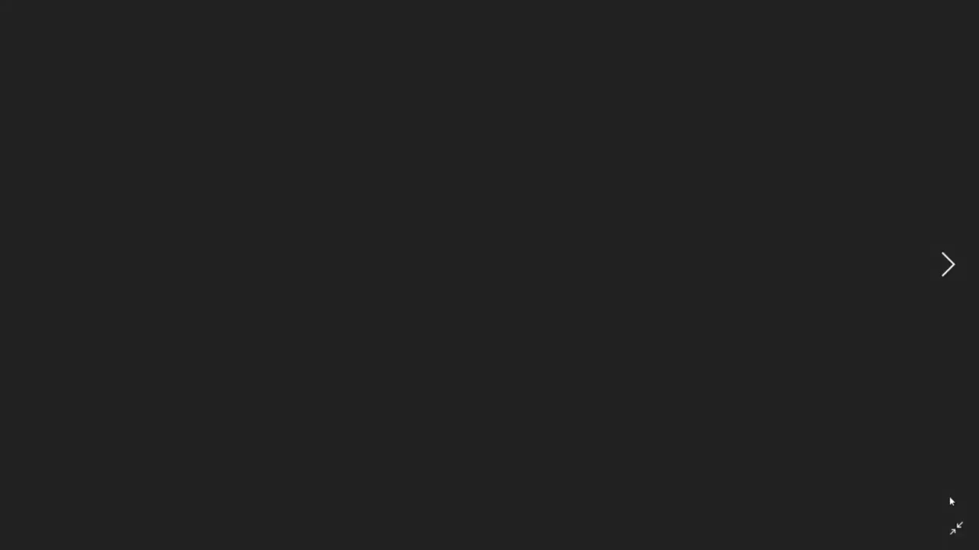
Page through the textured and grey Buildfx building renders
key("Right")
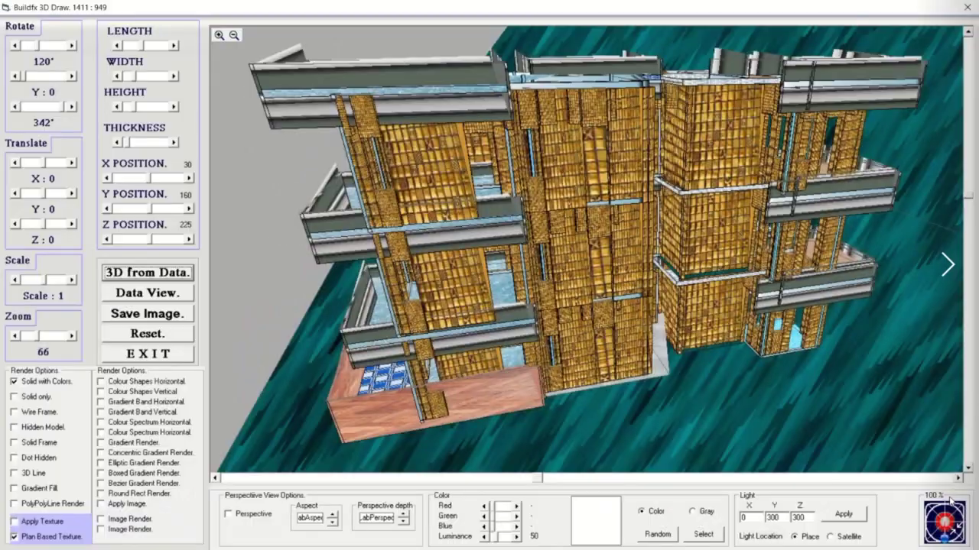
key("Right")
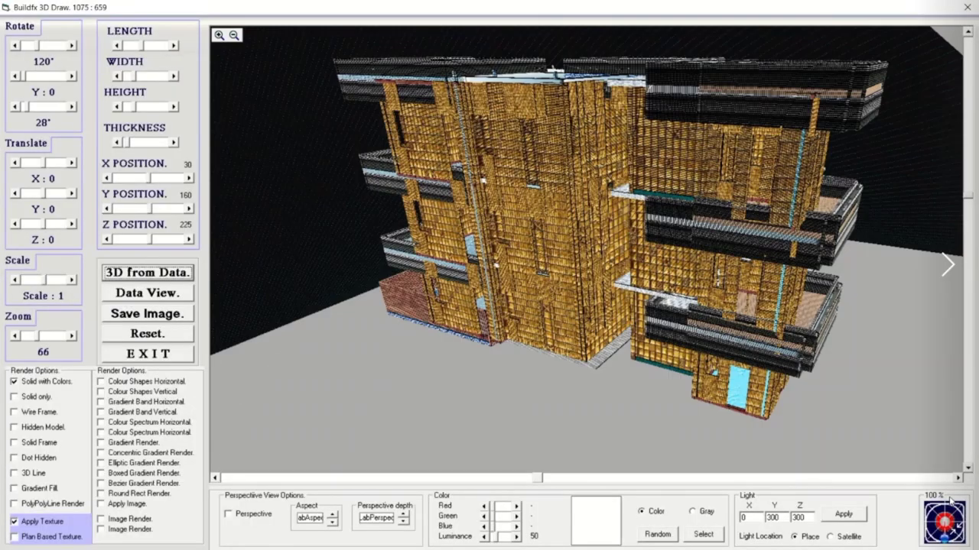
key("Right")
key("Right")
key("Right")
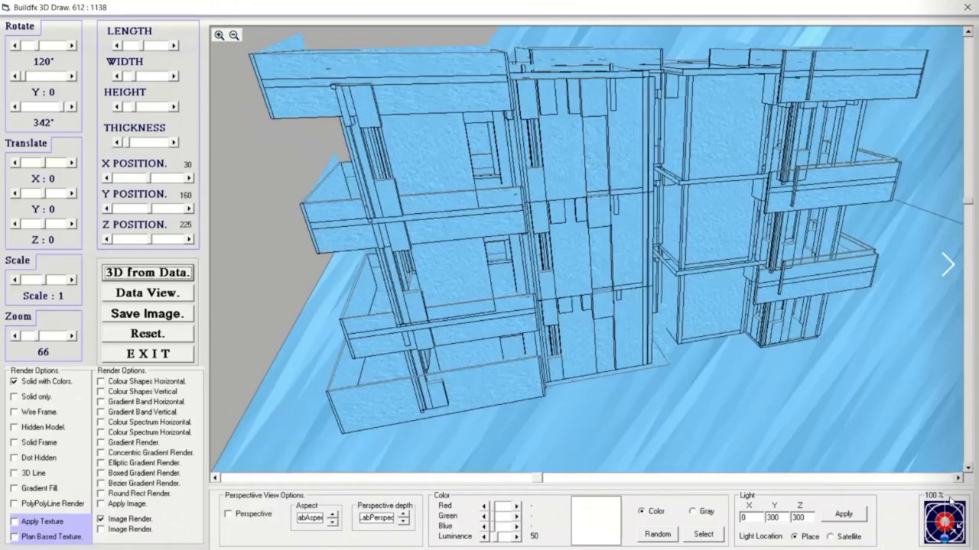
key("Right")
key("Right")
key("Right")
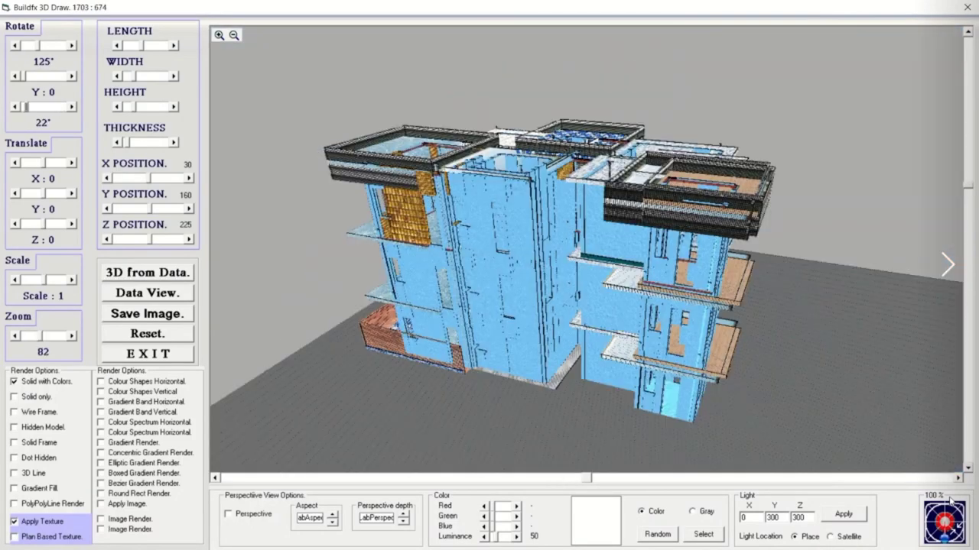
key("Right")
key("Right")
key("Right")
key("Right")
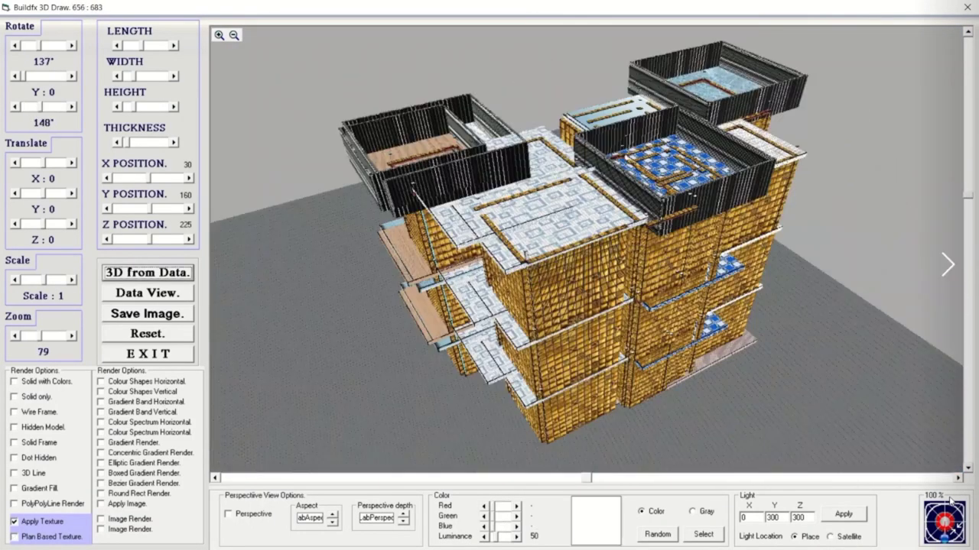
key("Right")
key("Right")
key("Right")
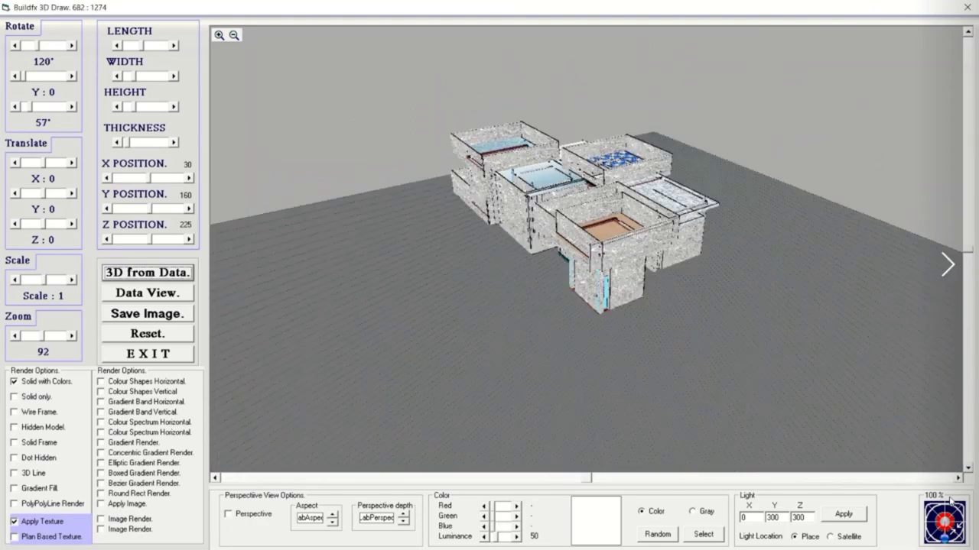
key("Right")
key("Right")
key("Right")
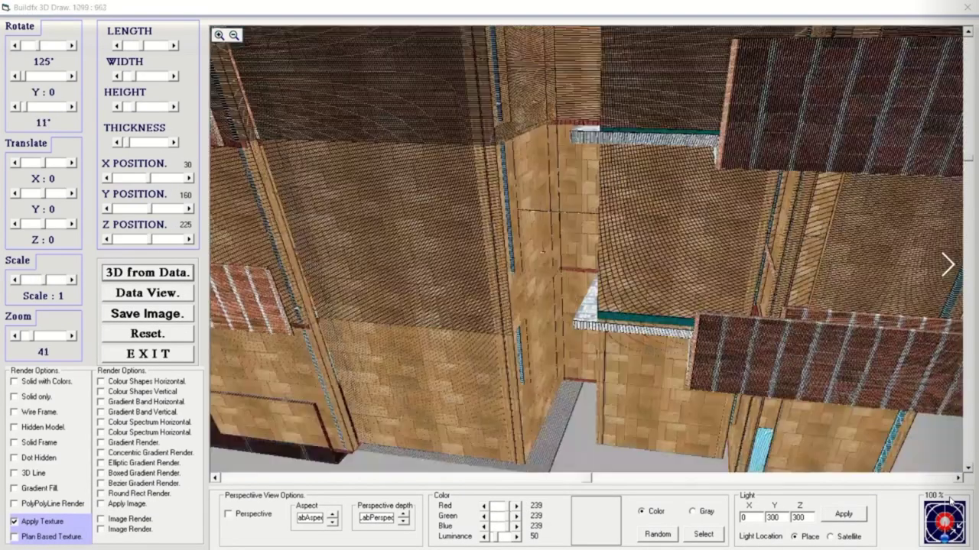
key("Right")
key("Right")
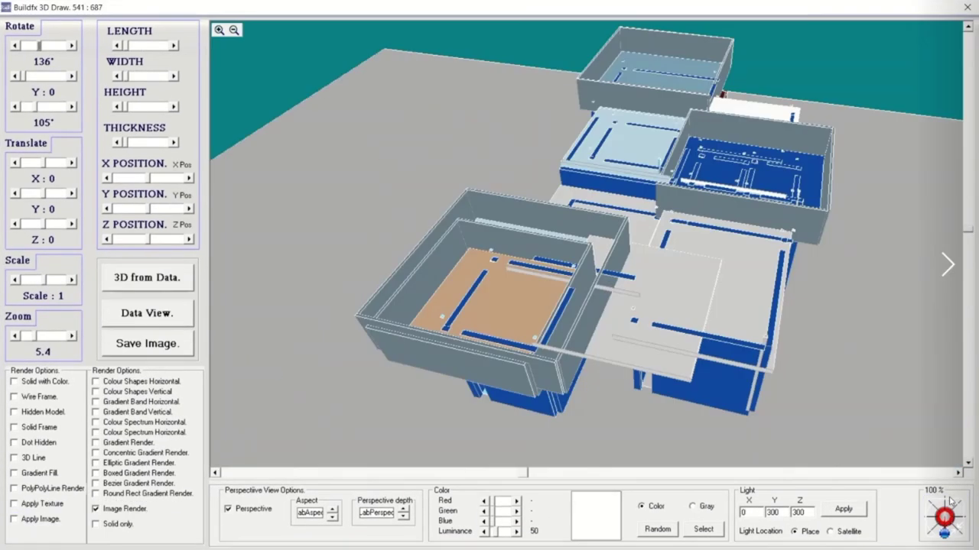
key("Right")
key("Right")
key("Right")
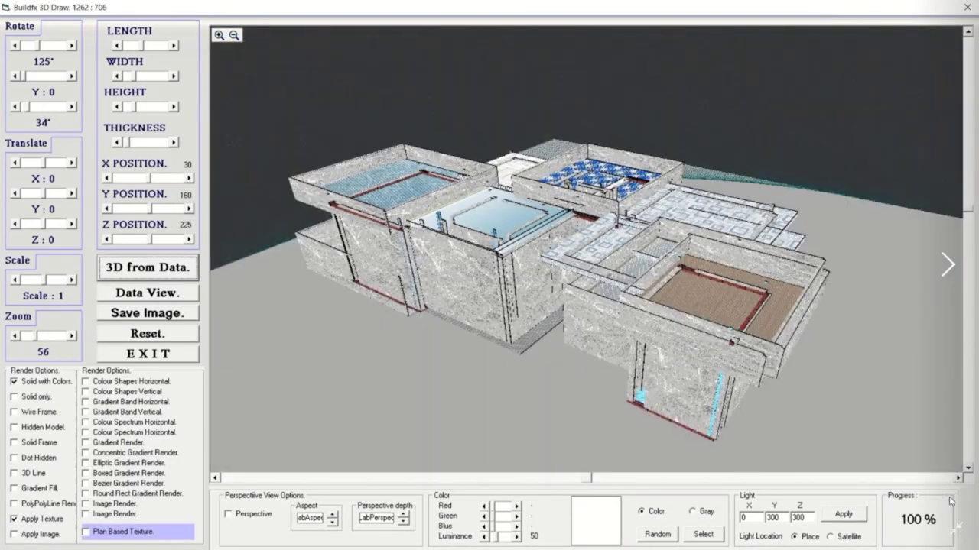
key("Right")
key("Right")
key("Right")
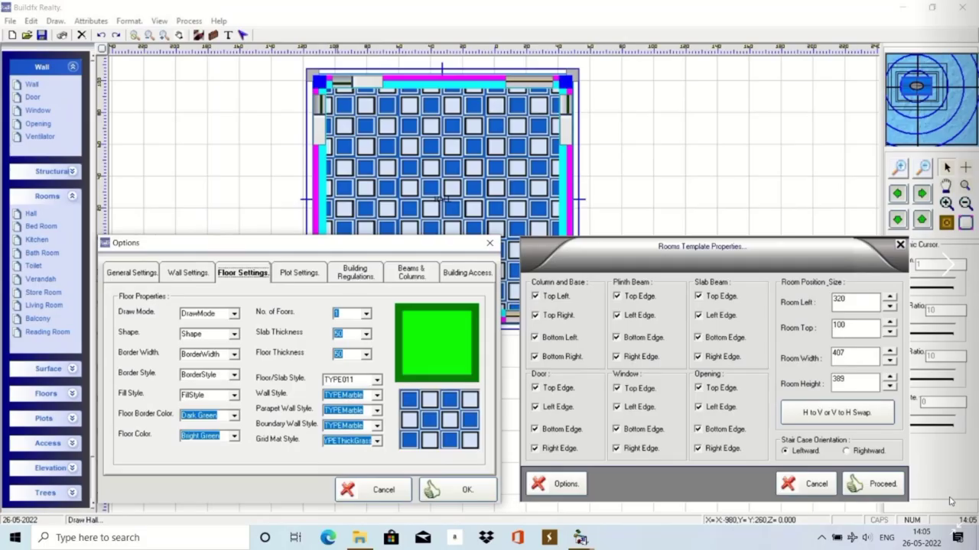
key("Right")
key("Right")
key("Right")
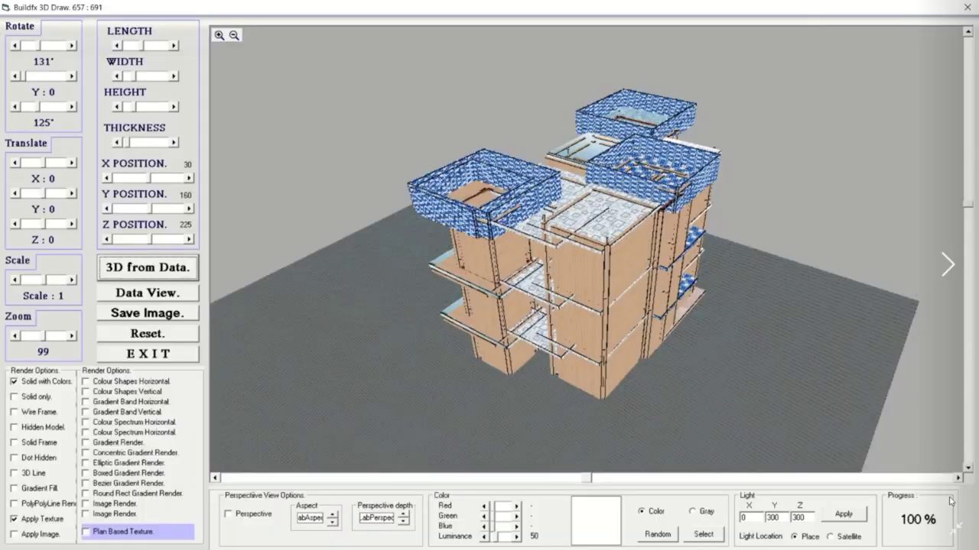
key("Right")
key("Right")
key("Right")
key("Right")
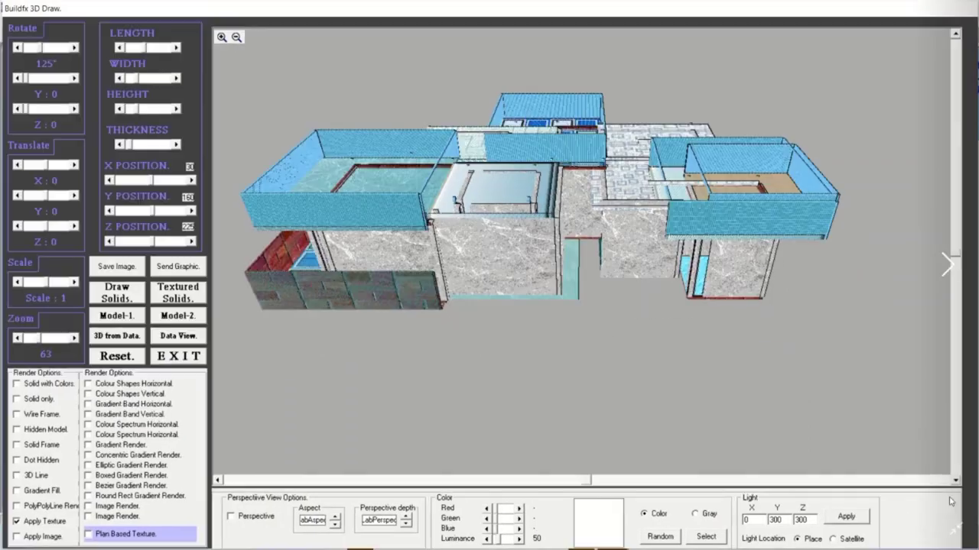
key("Right")
key("Right")
key("Right")
key("Right")
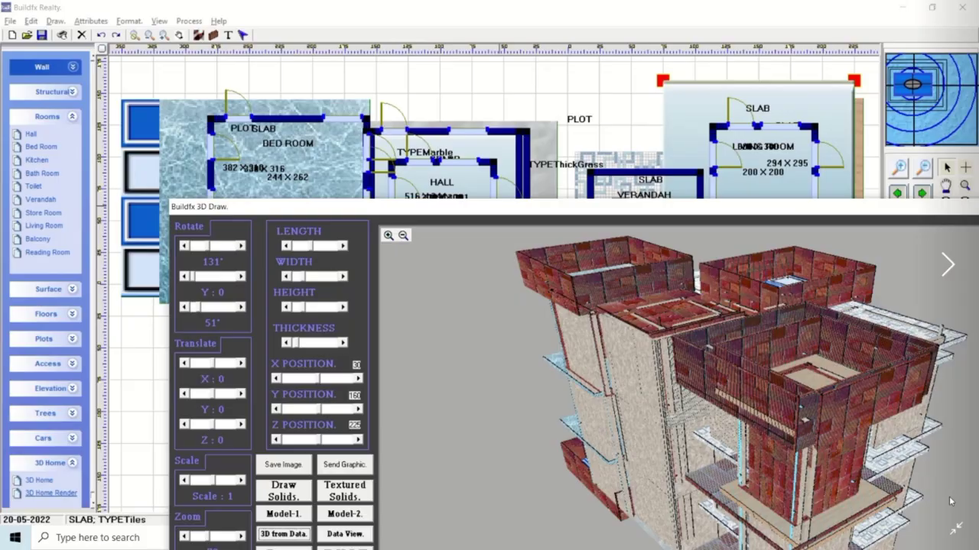
key("Right")
key("Right")
key("Right")
key("Right")
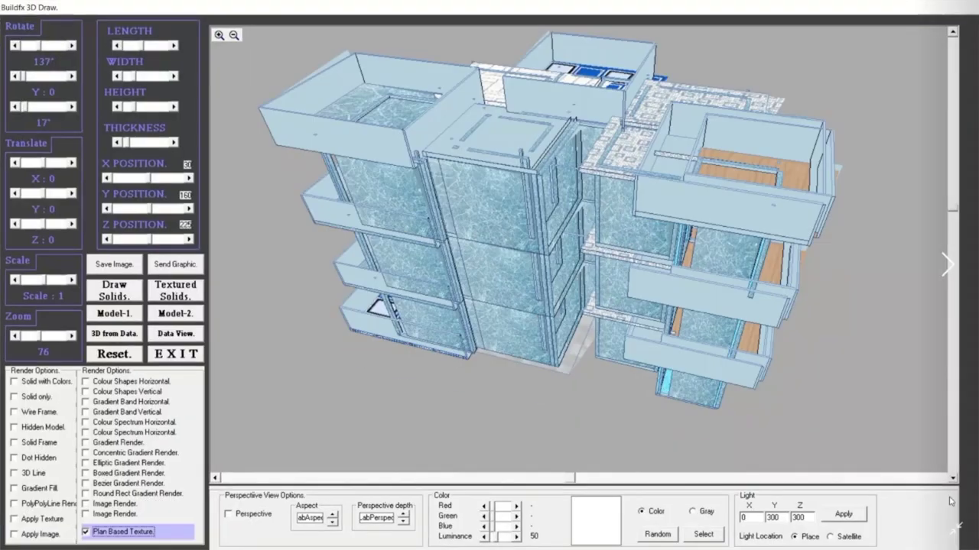
key("Right")
key("Right")
key("Right")
key("Right")
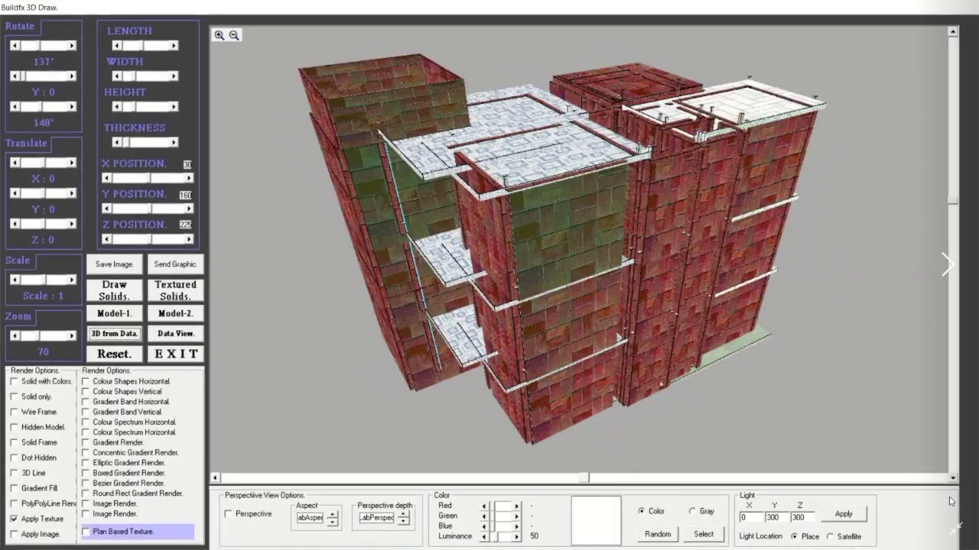
key("Right")
Move past the cabinet layout views to the texture palette beside the tiled grid
key("Right")
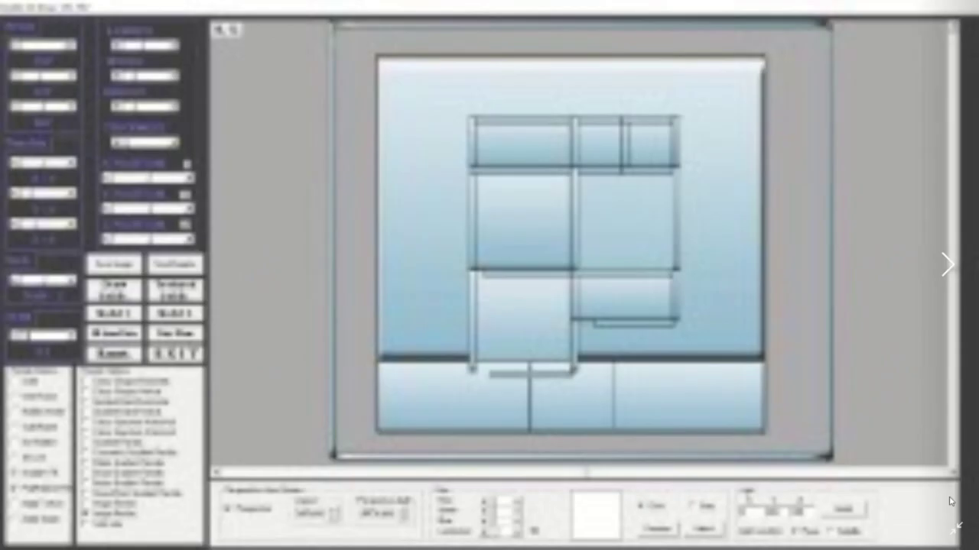
key("Right")
key("Right")
key("Right")
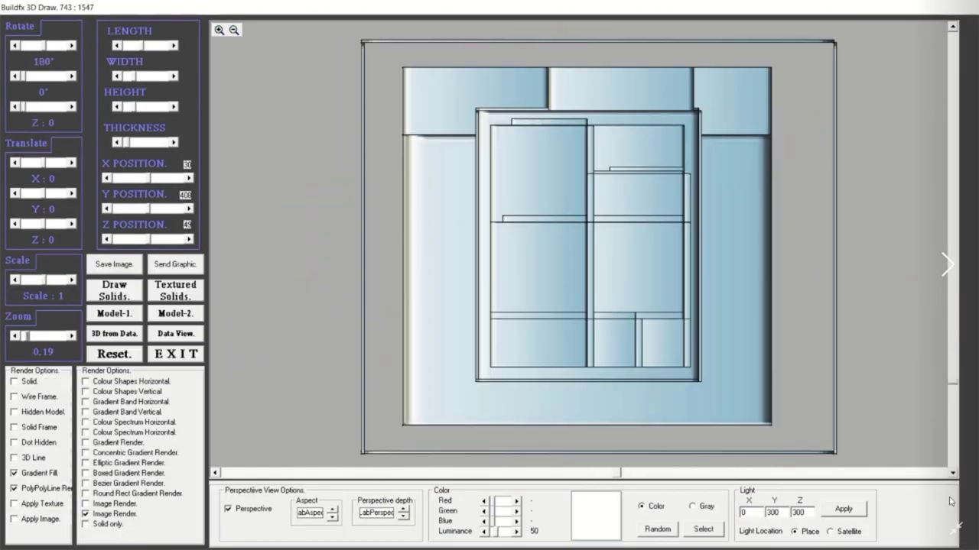
key("Right")
key("Right")
key("Right")
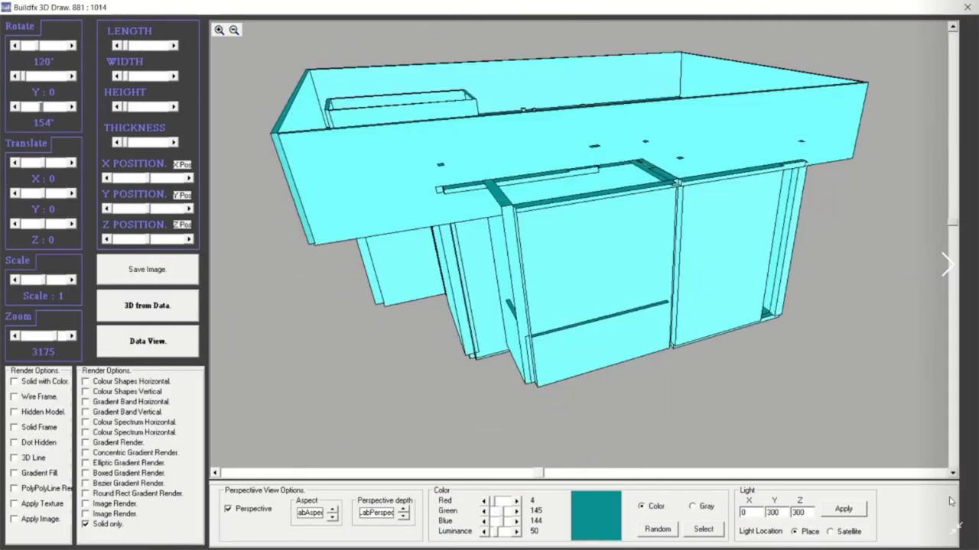
key("Right")
key("Right")
key("Right")
key("Right")
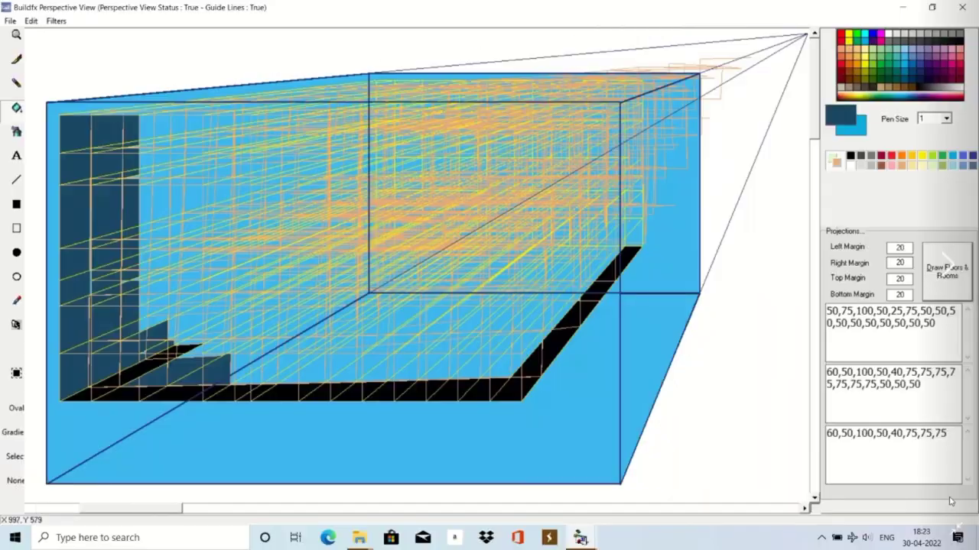
key("Right")
key("Right")
key("Right")
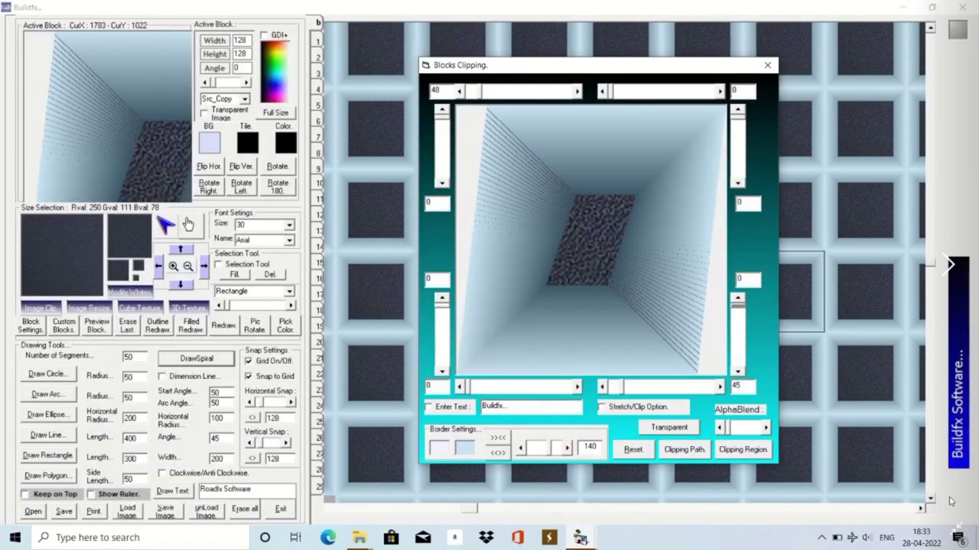
key("Right")
key("Right")
key("Right")
key("Right")
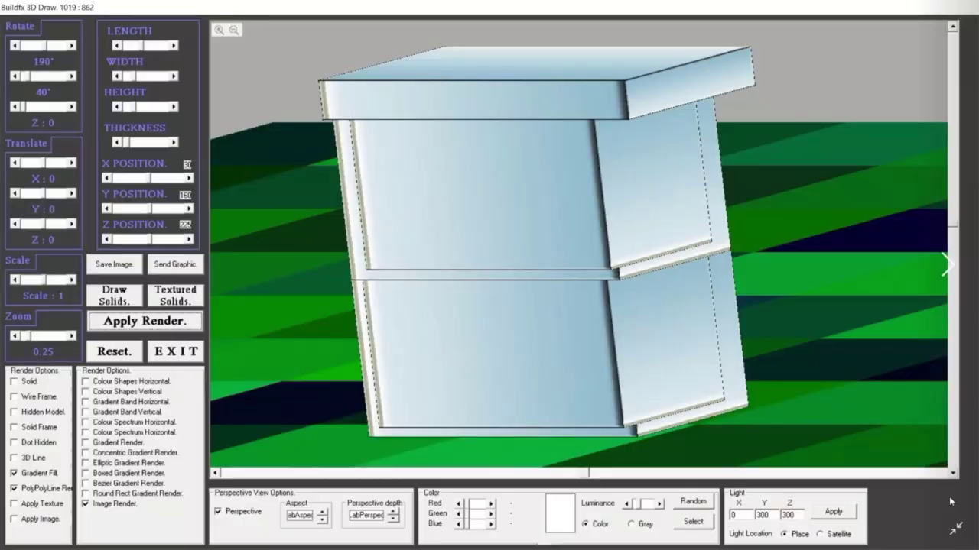
key("Right")
key("Right")
key("Right")
key("Right")
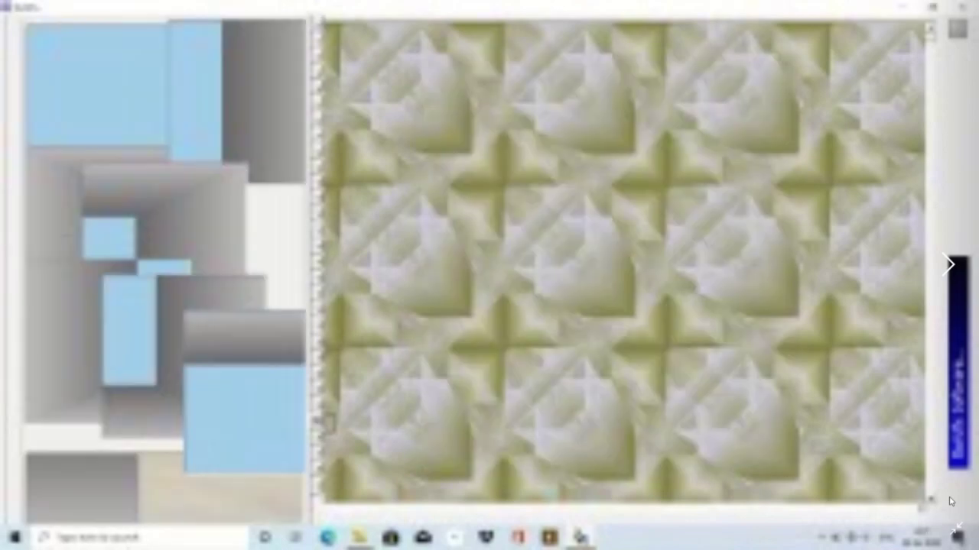
key("Right")
key("Right")
key("Right")
key("Right")
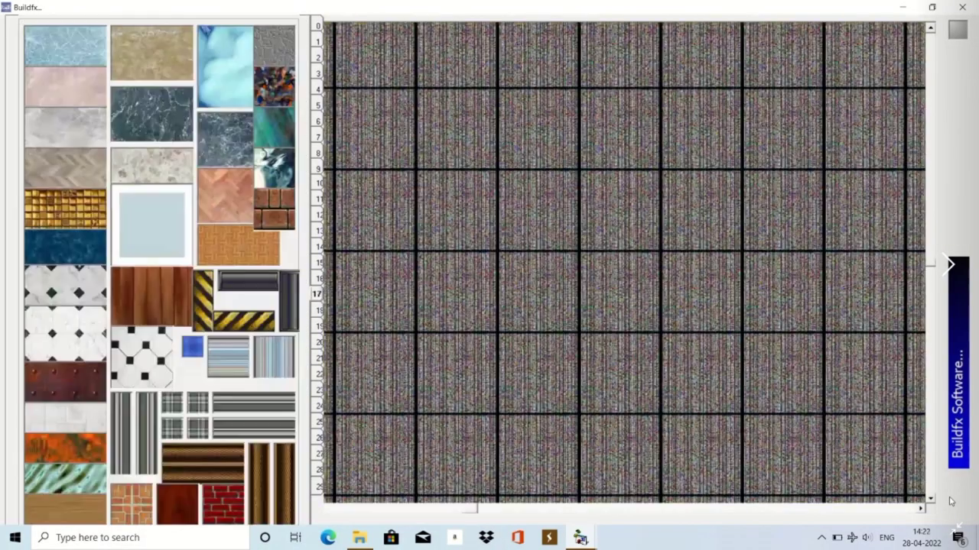
key("Right")
key("Right")
key("Right")
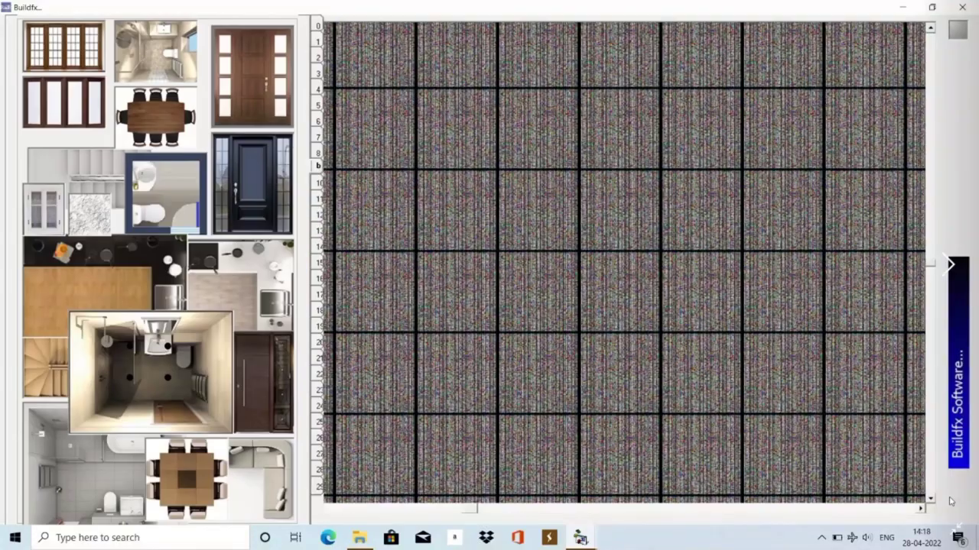